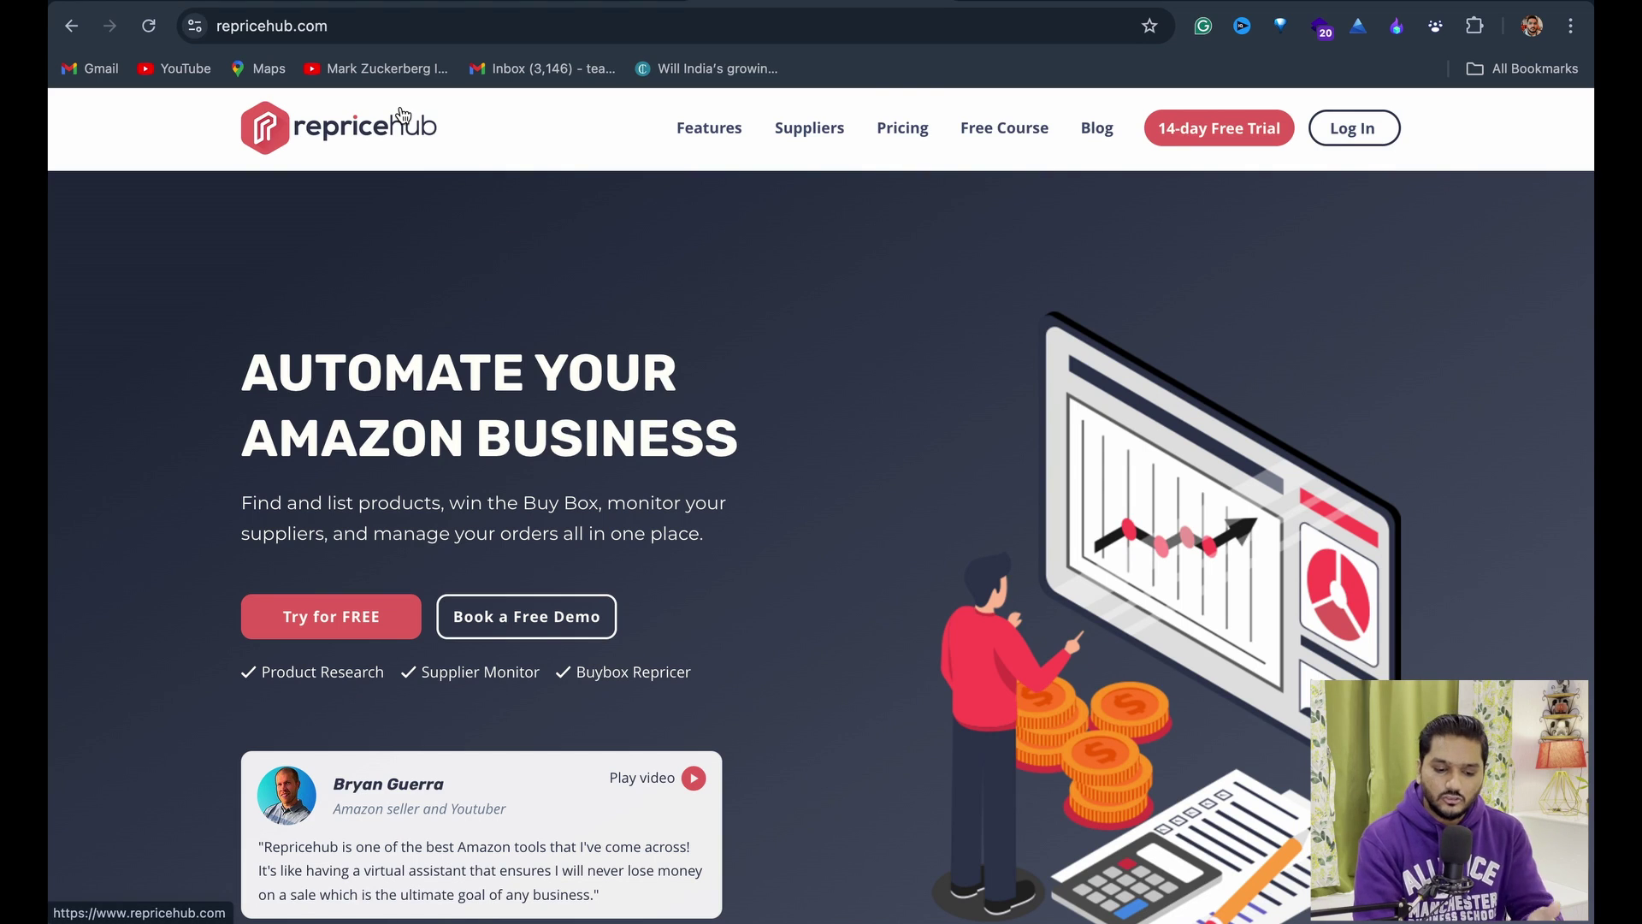
# Review the homepage feature sections on Product Research, Inventory Manager, Buy Box Repricer, Product Lister and Order Manager.
pyautogui.scroll(-2, 614, 355)
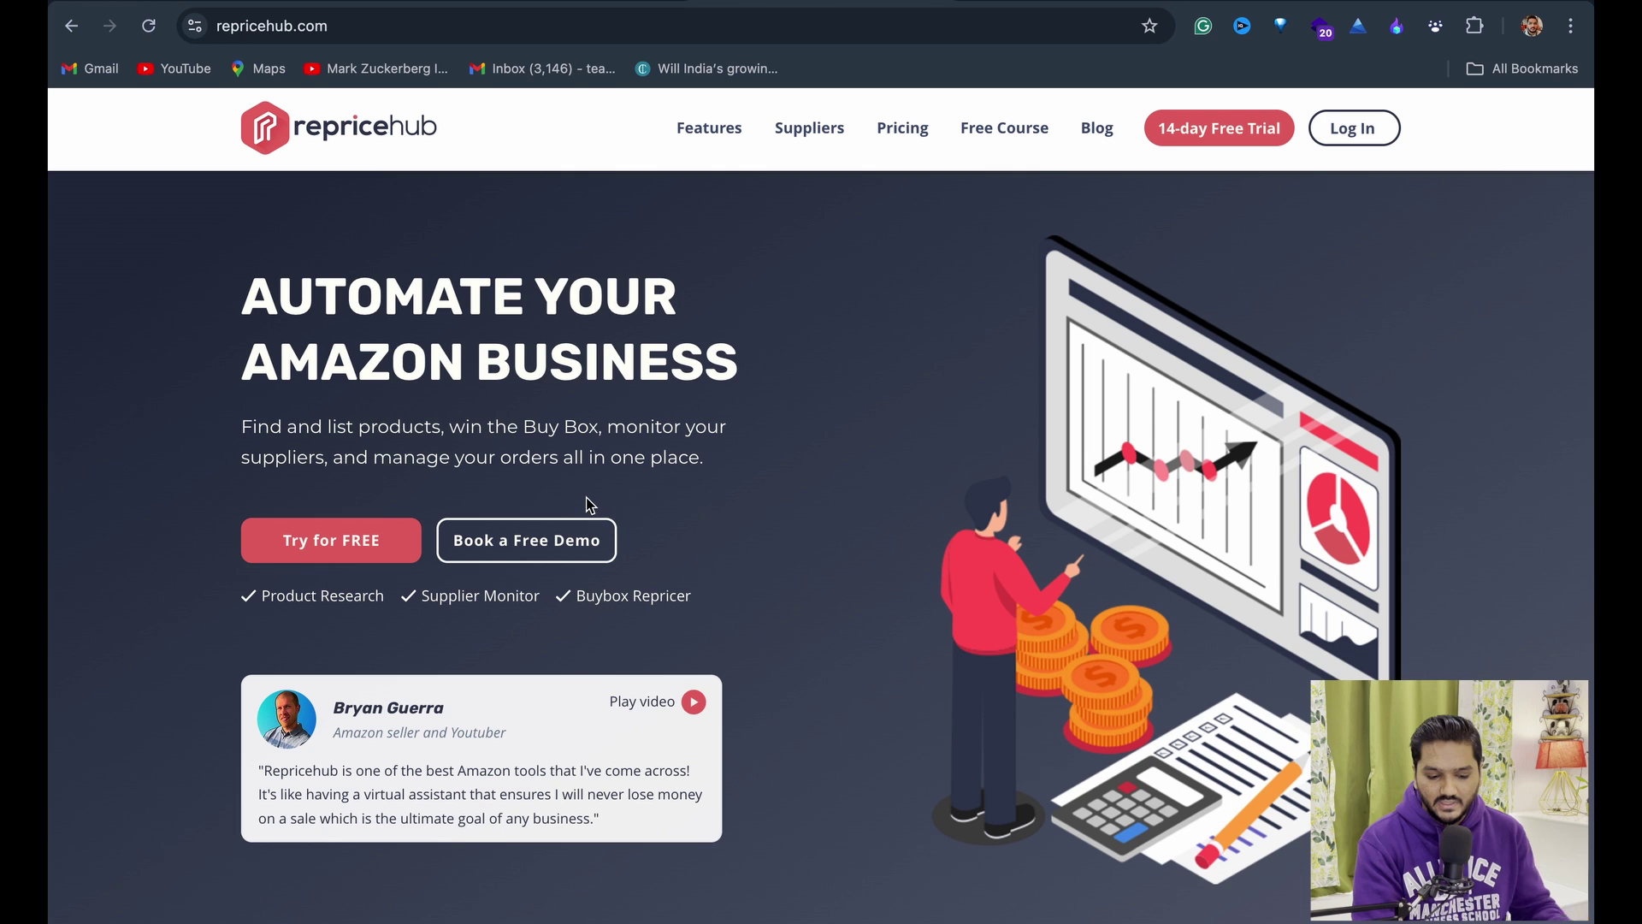
pyautogui.scroll(-10, 587, 500)
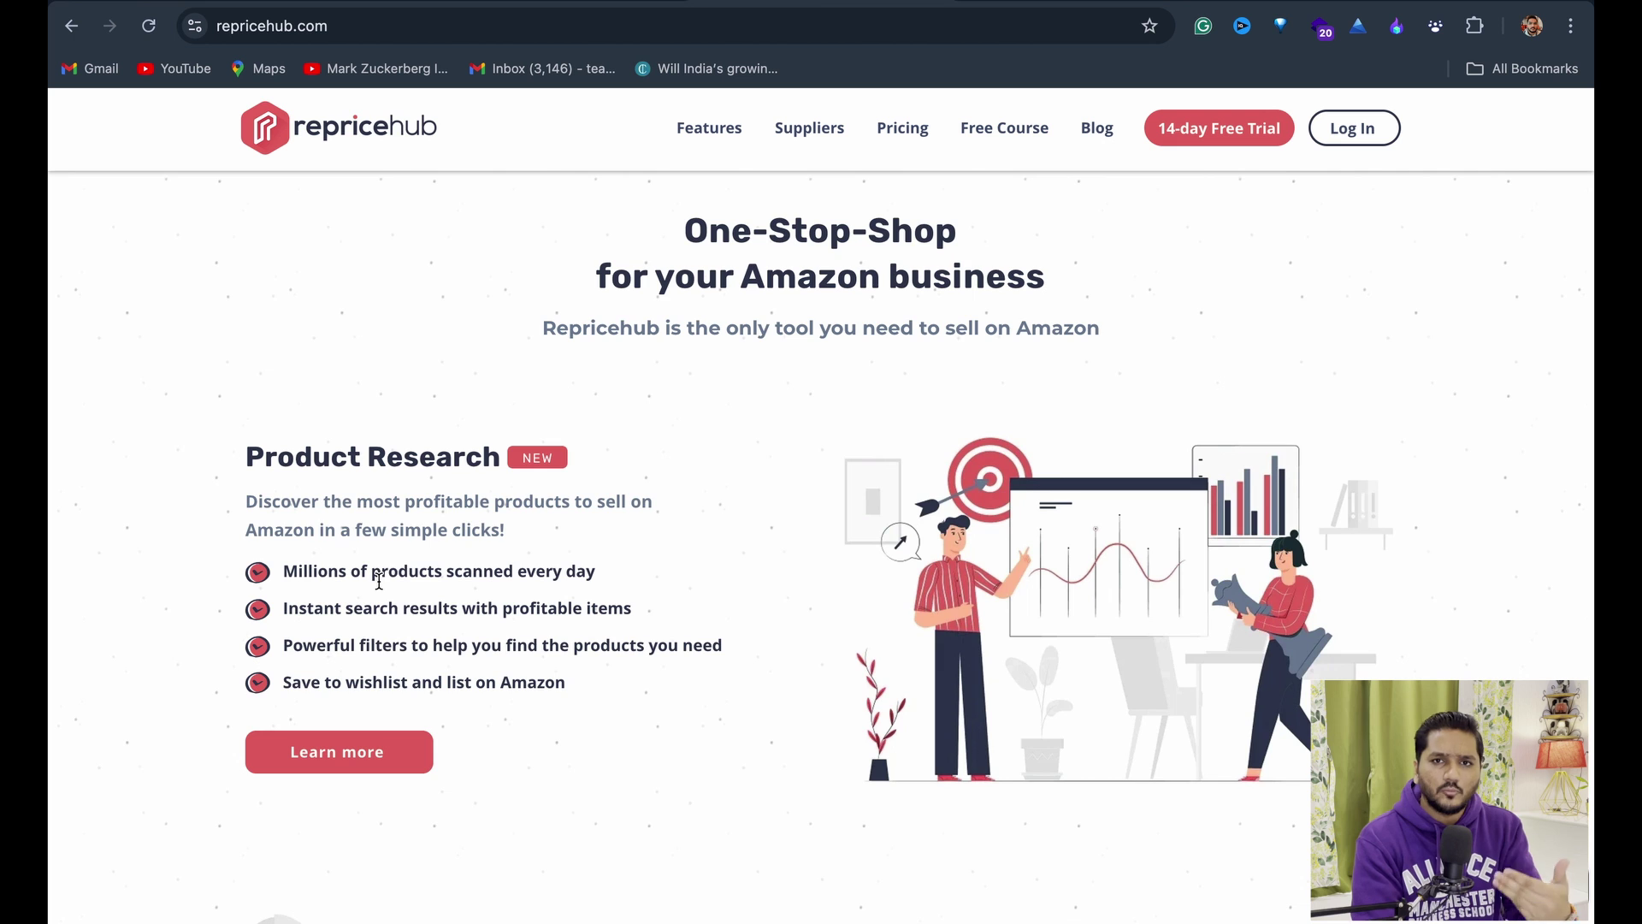
pyautogui.scroll(-6, 378, 580)
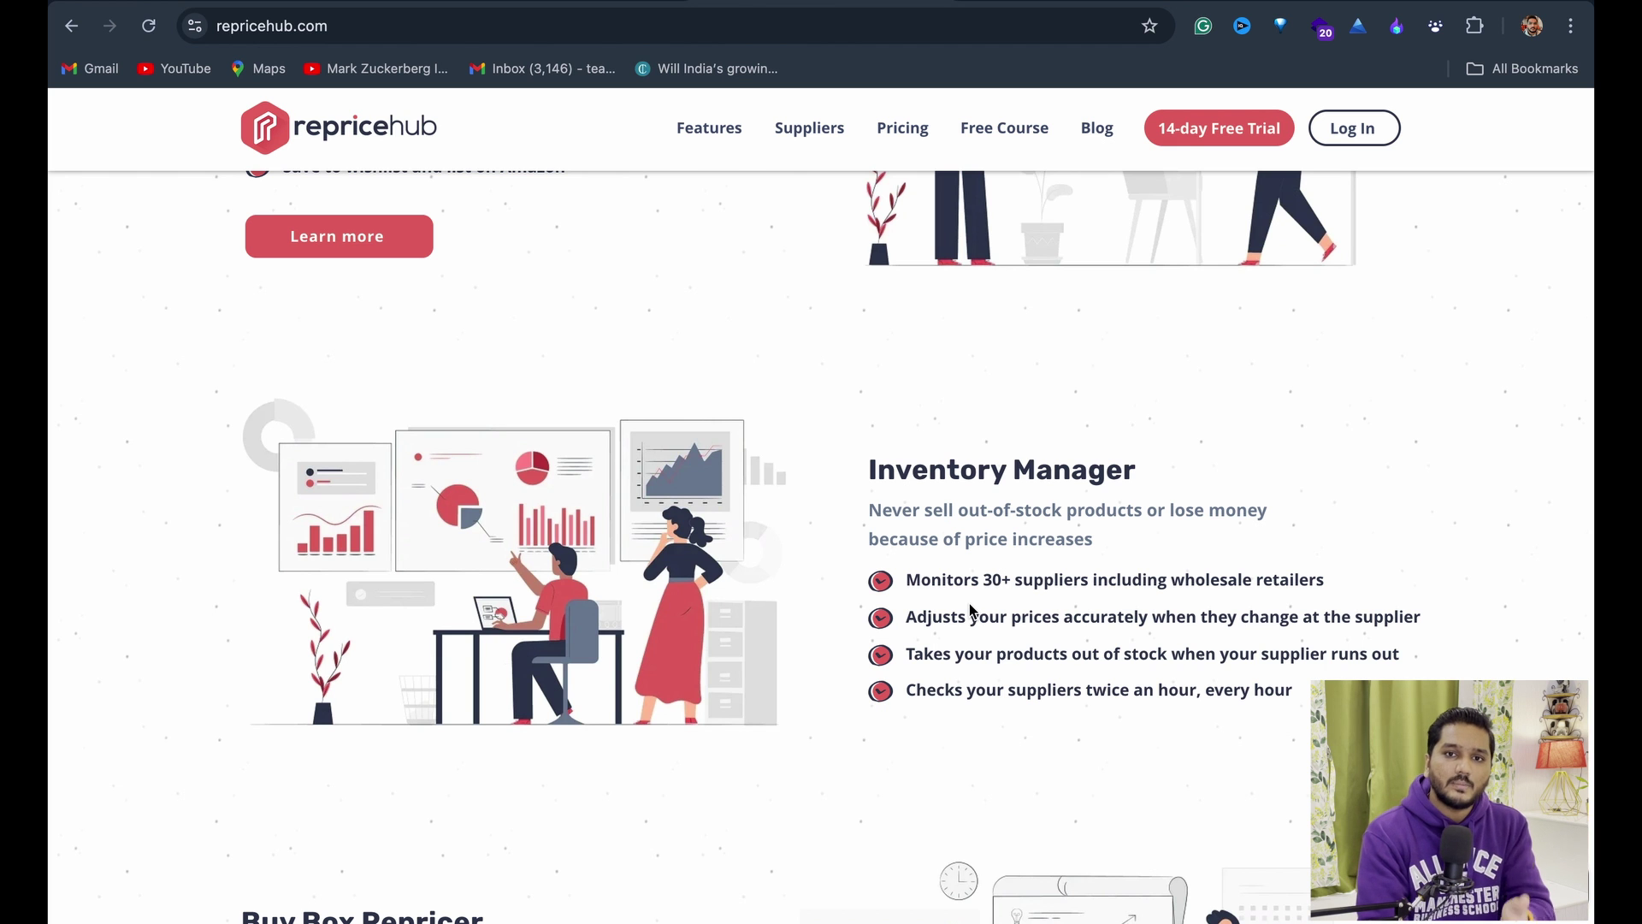
pyautogui.scroll(-6, 969, 603)
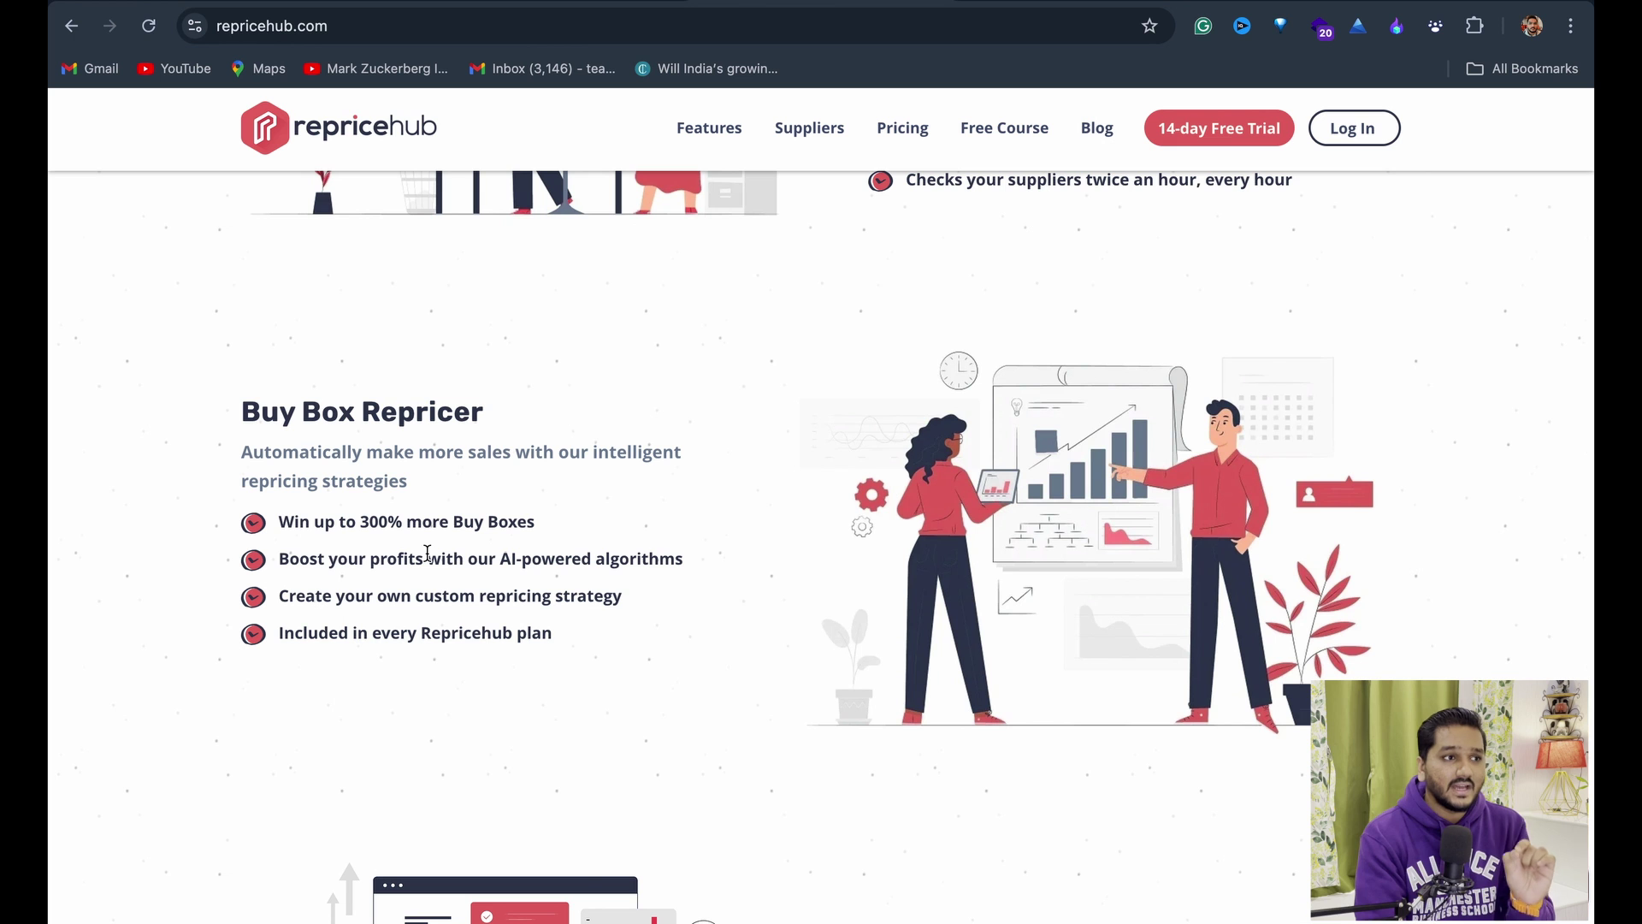
pyautogui.scroll(-8, 427, 554)
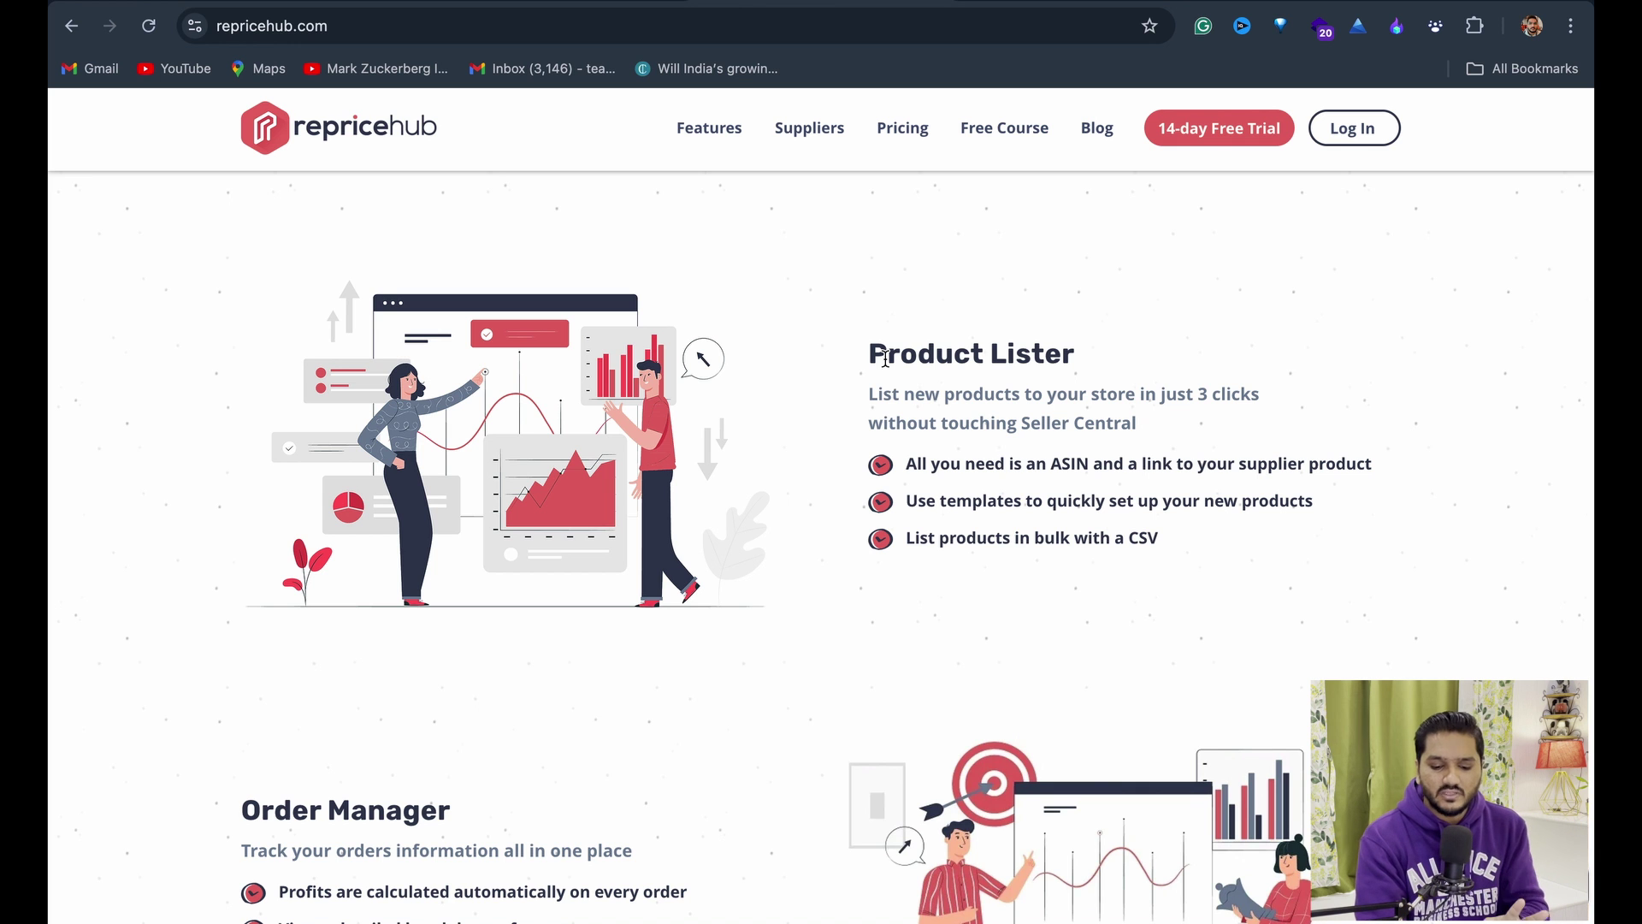
pyautogui.scroll(-3, 887, 358)
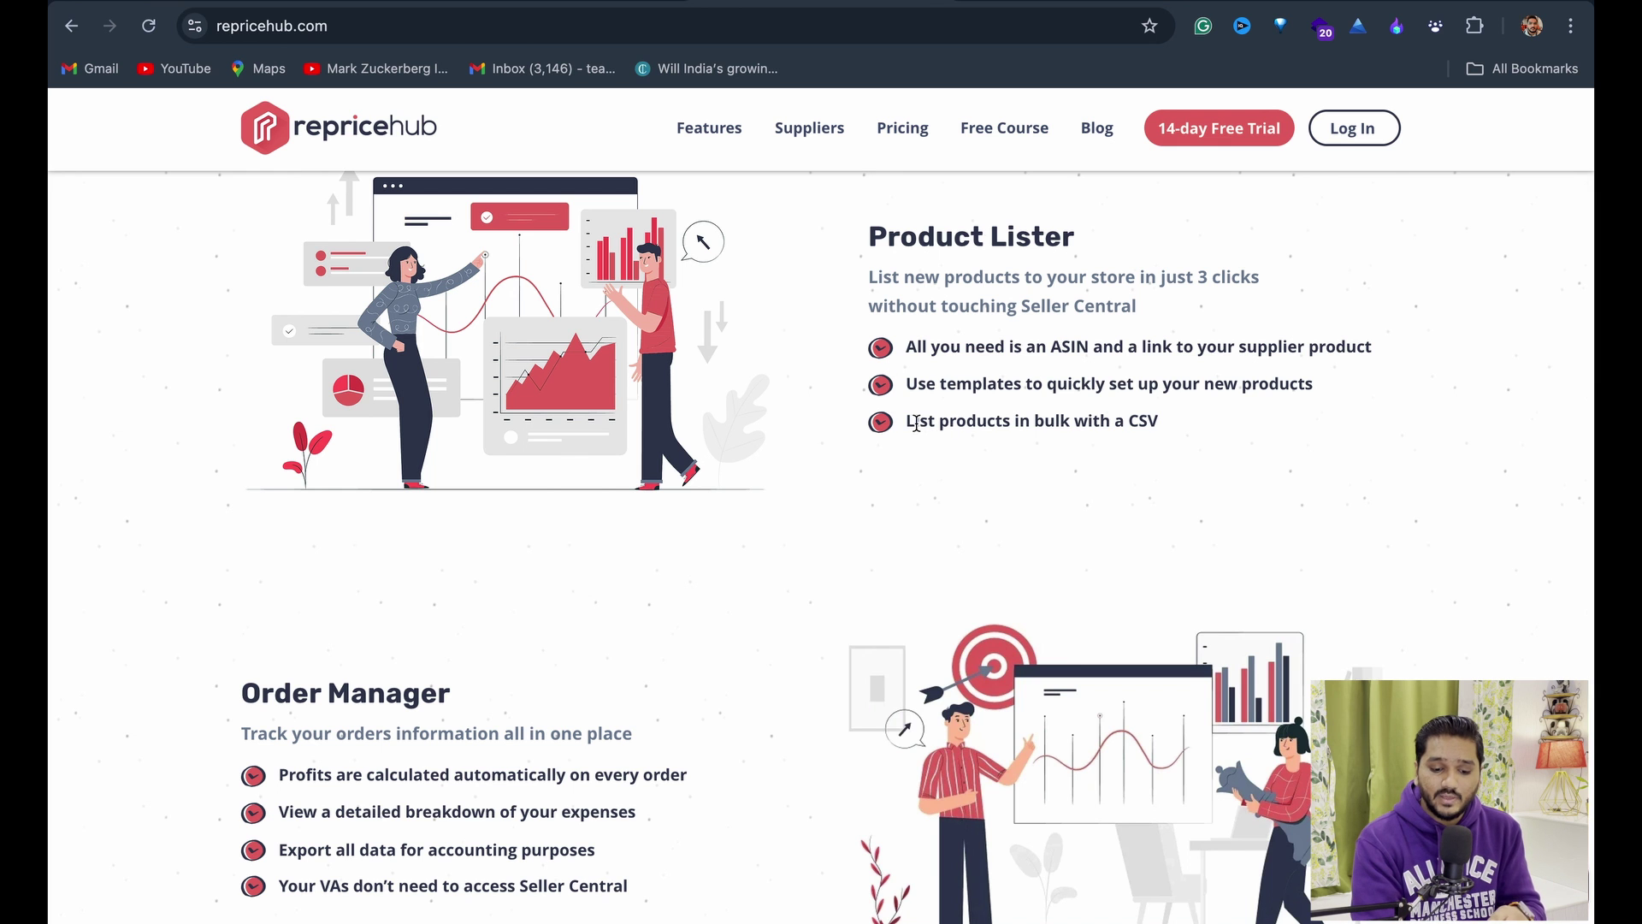
pyautogui.scroll(-5, 679, 486)
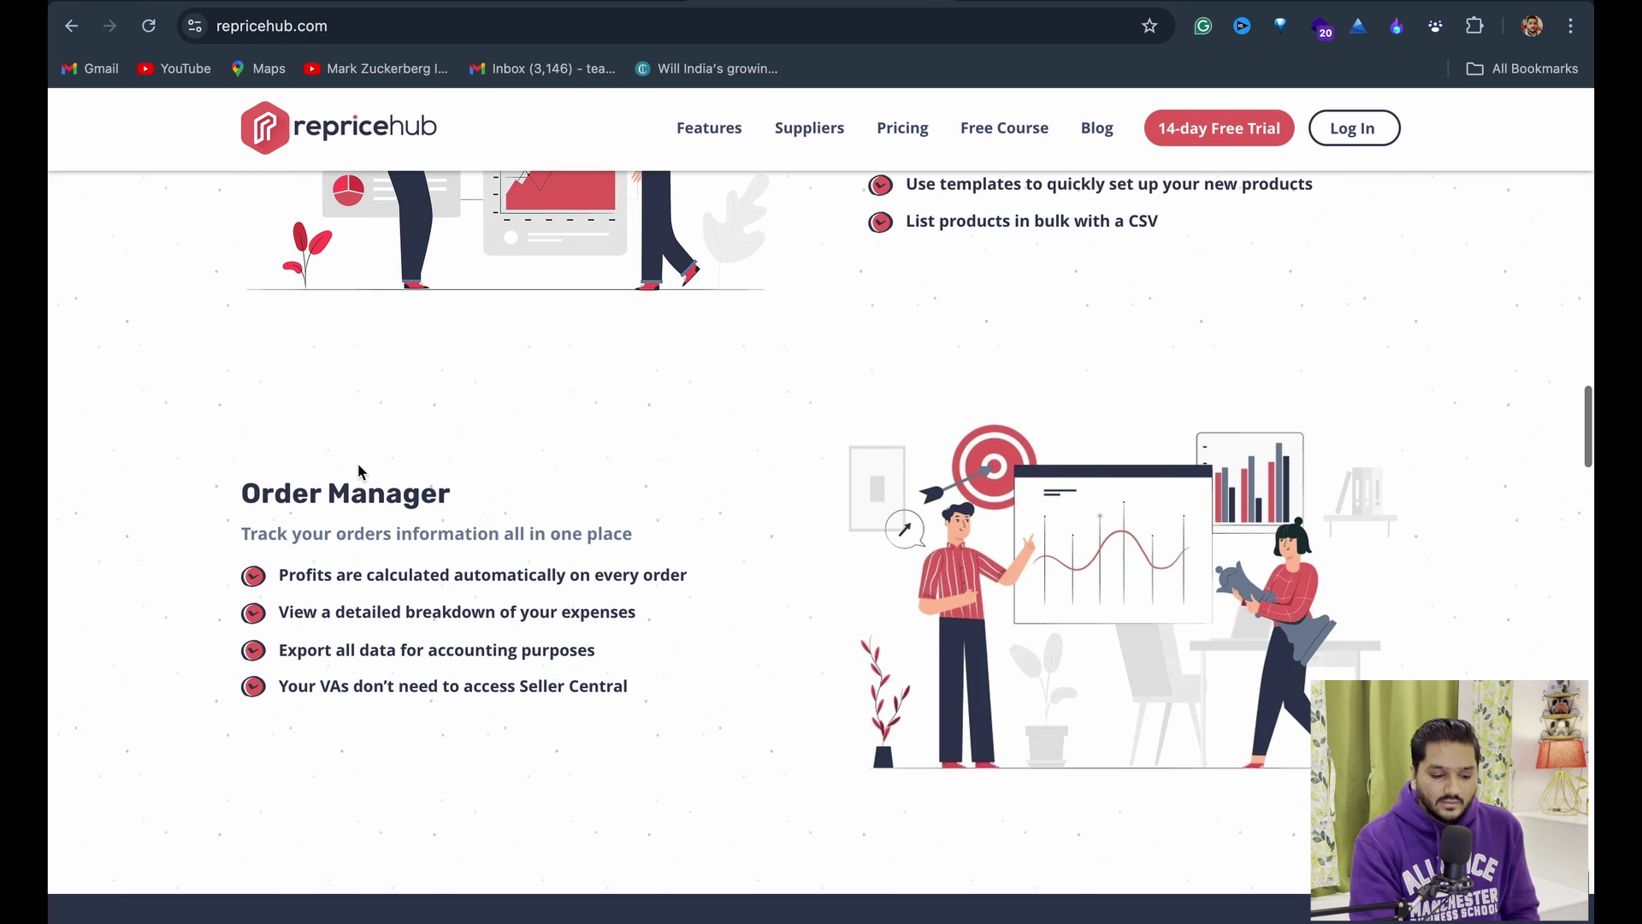
pyautogui.scroll(-3, 473, 646)
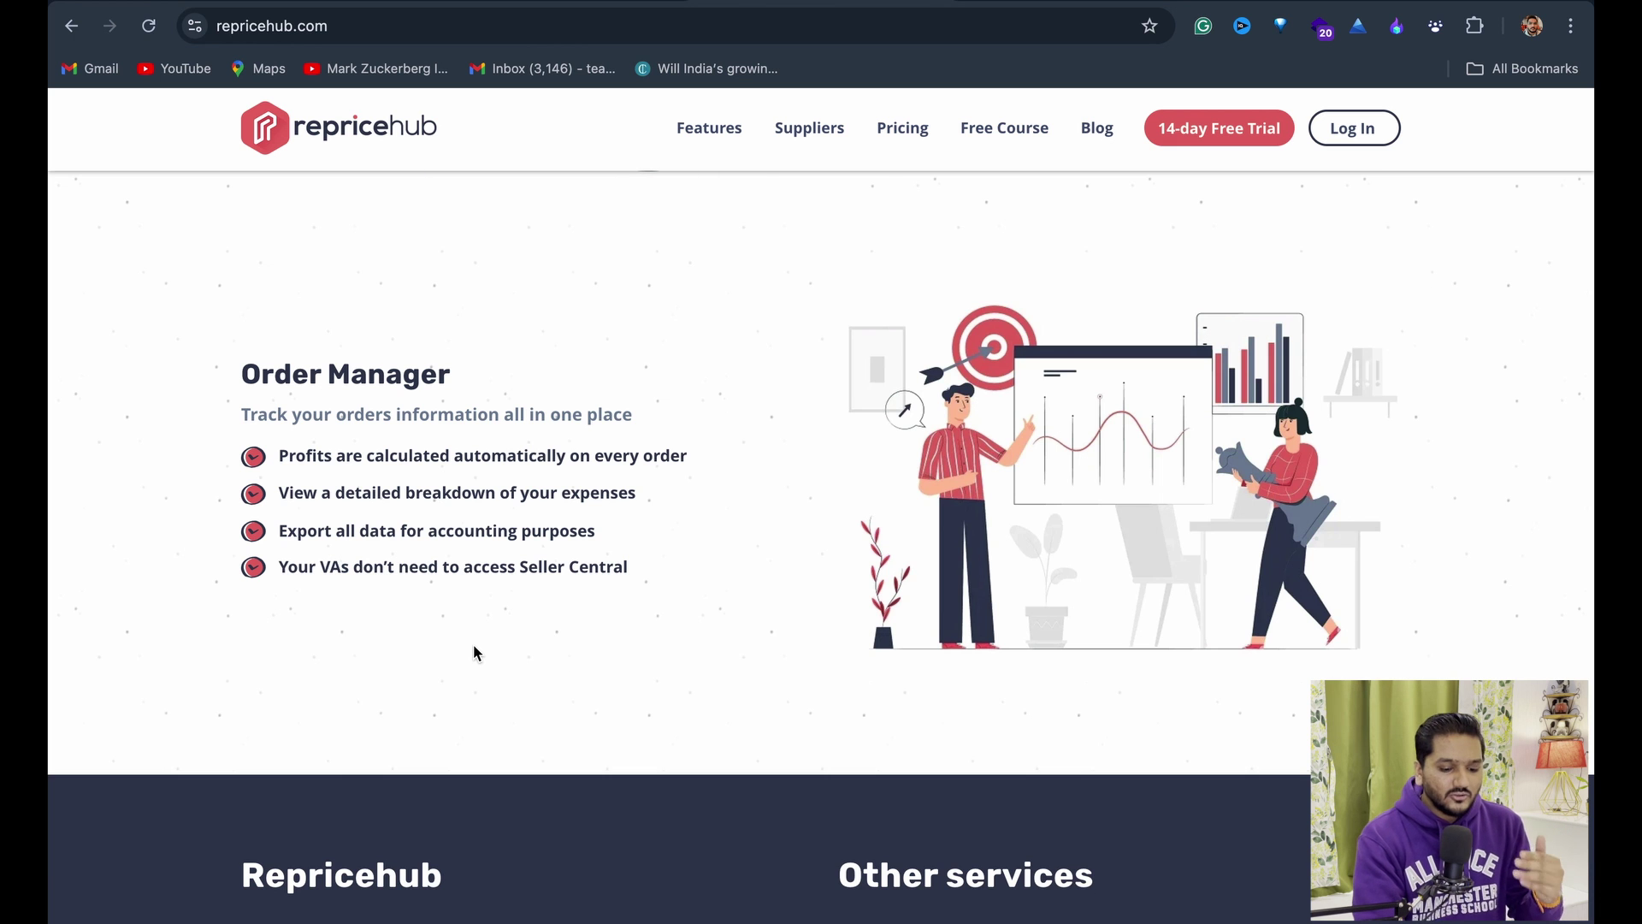
pyautogui.scroll(20, 474, 652)
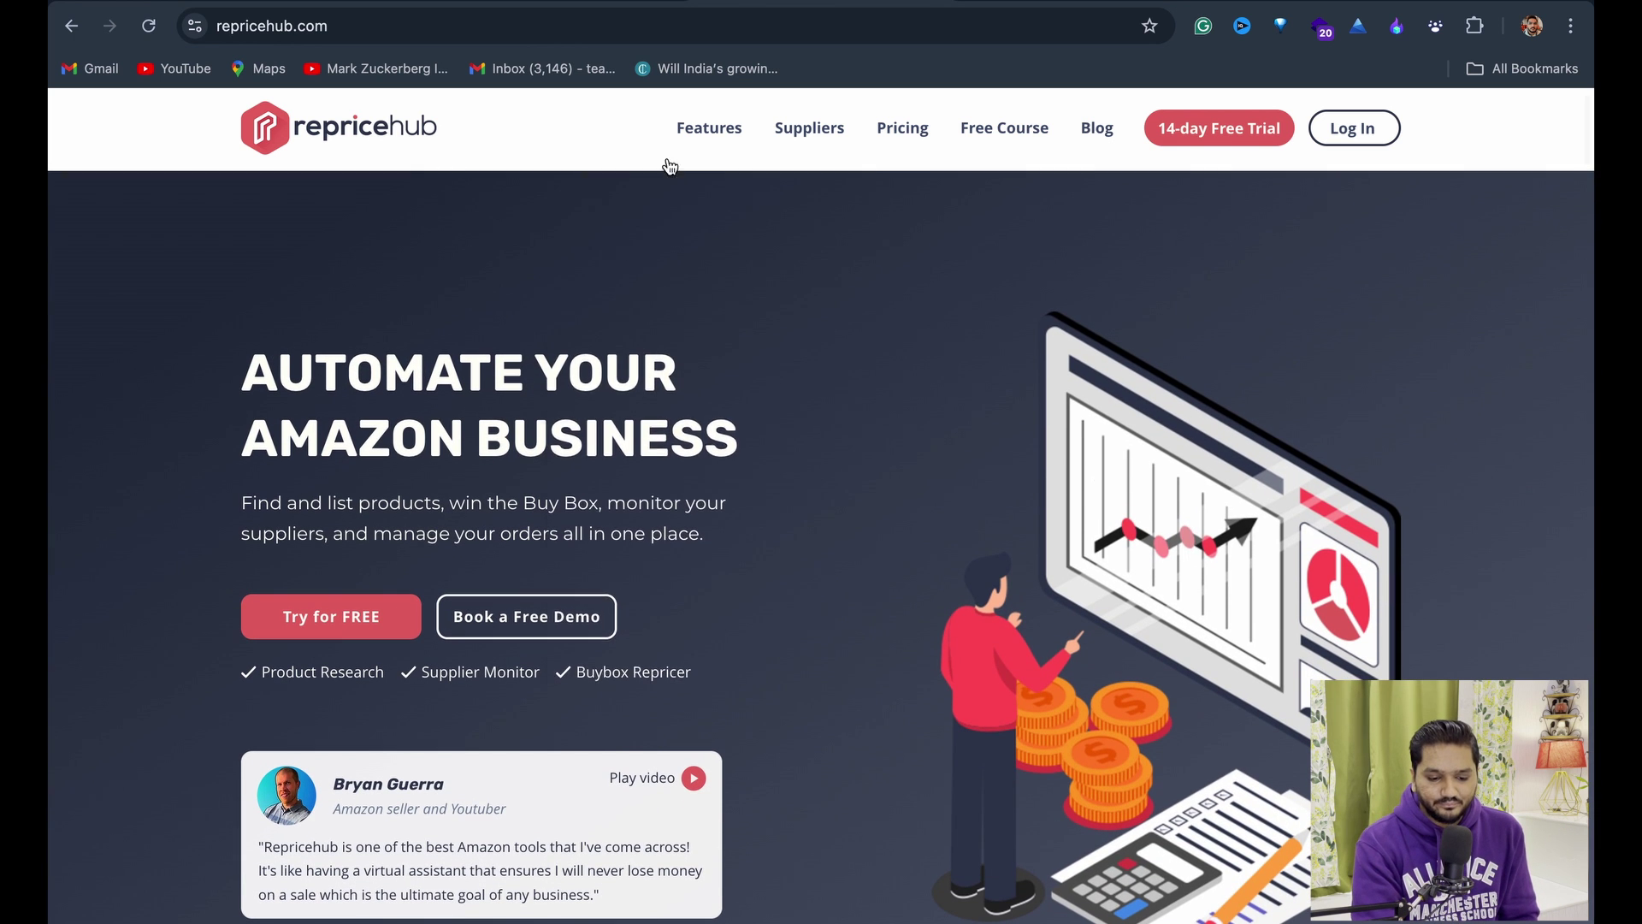
# Open the Suppliers page and look through the supported retailers down to the testimonials.
pyautogui.click(812, 133)
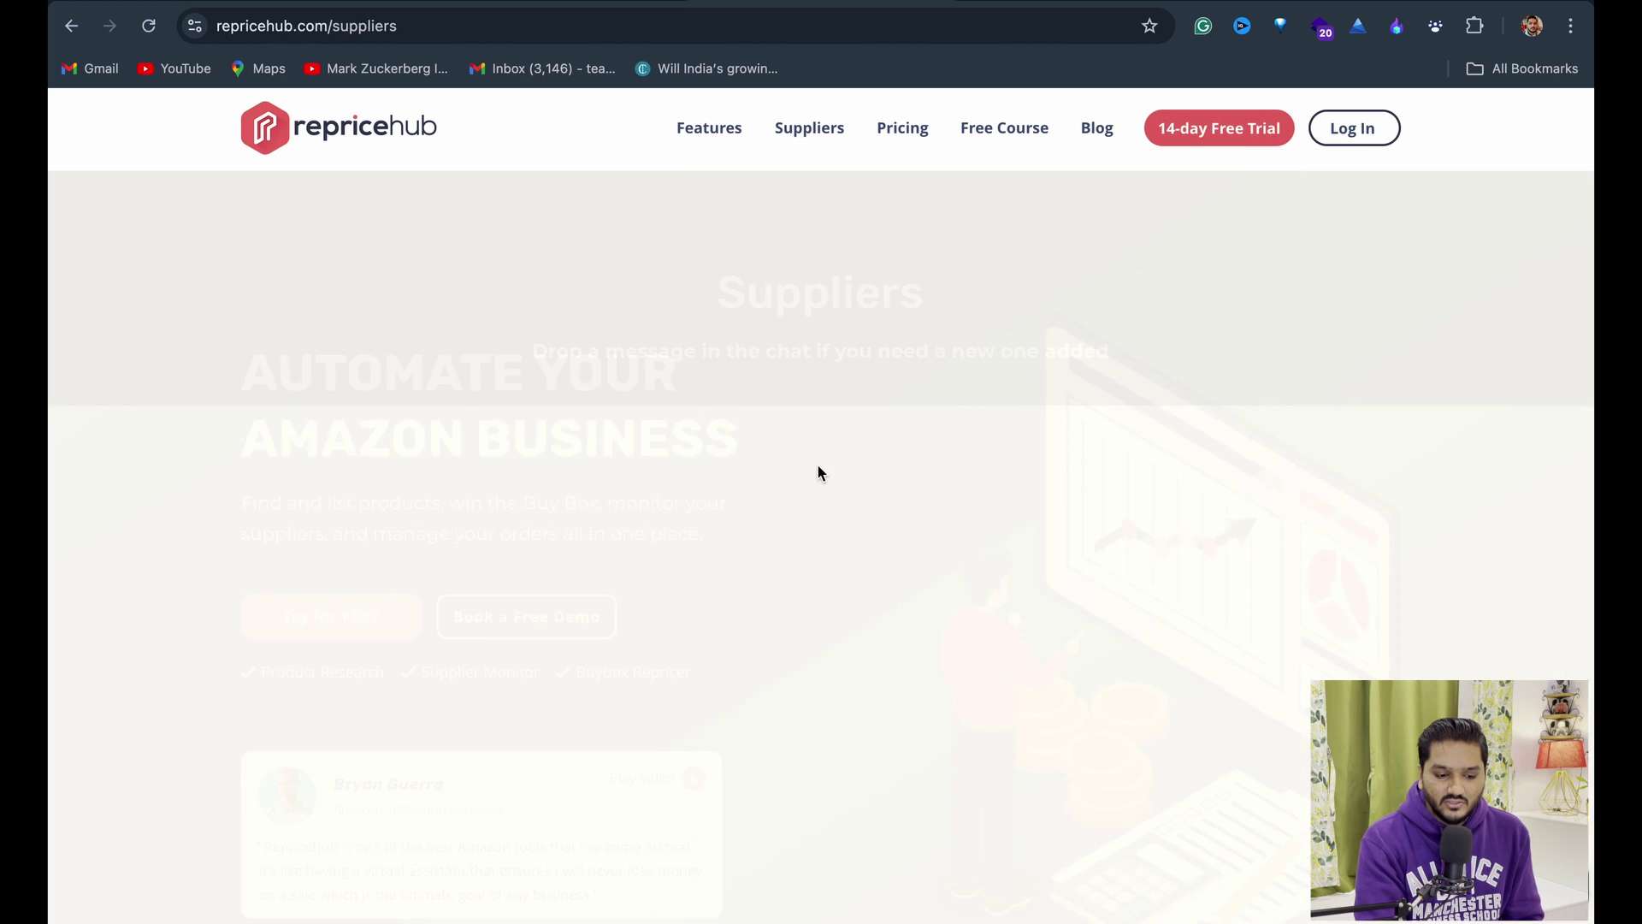
pyautogui.scroll(-2, 820, 473)
pyautogui.scroll(-2, 818, 469)
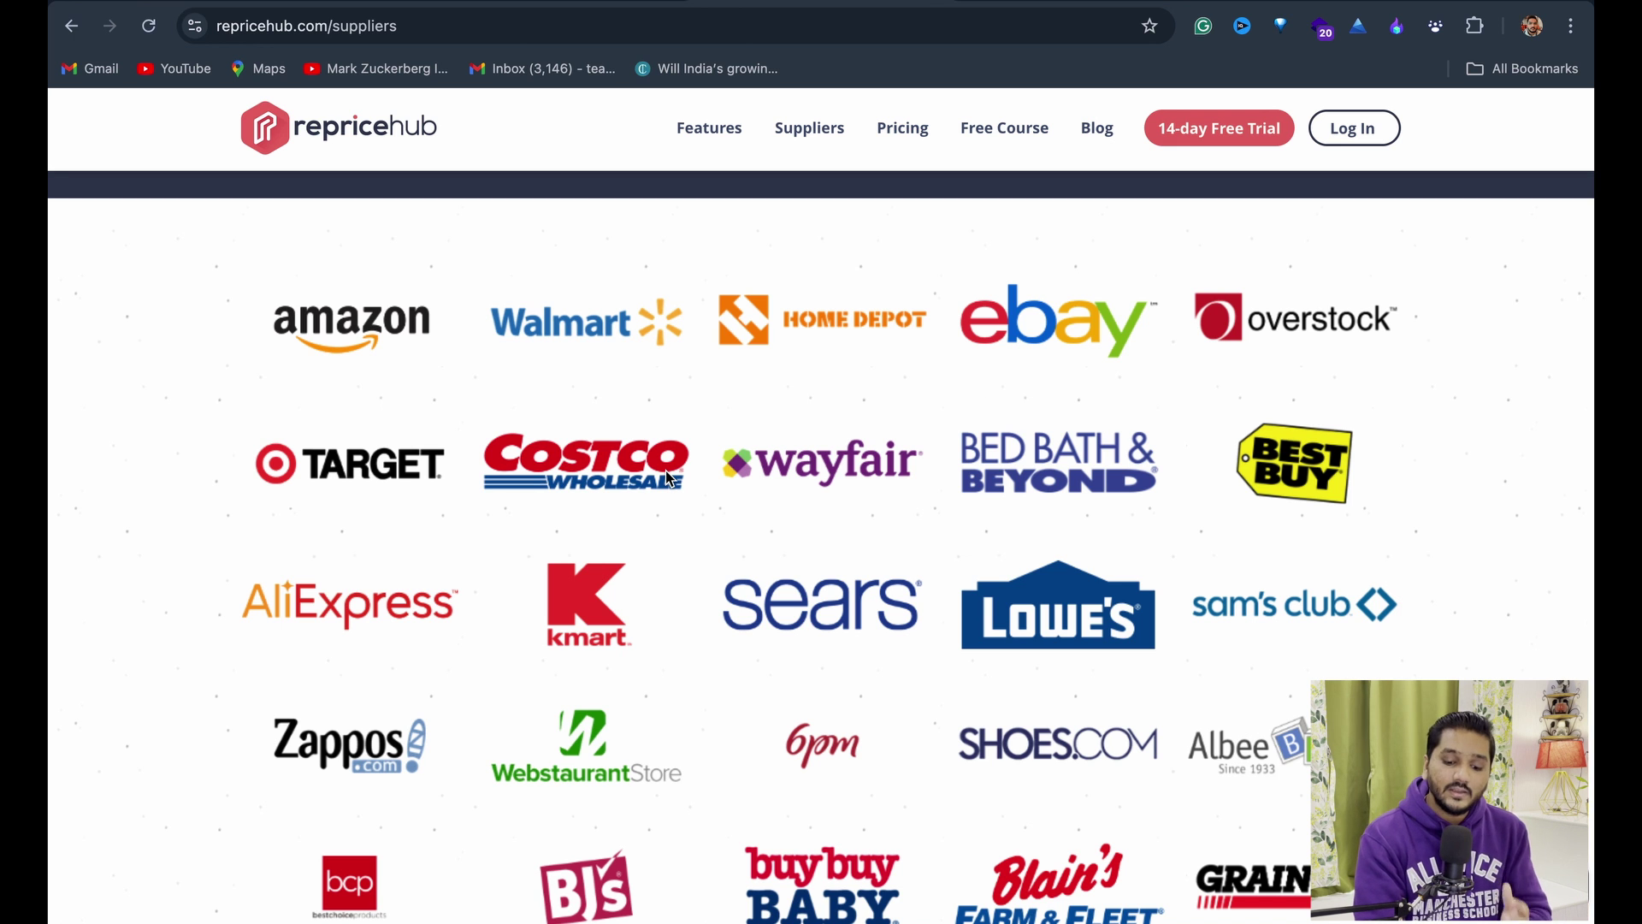
pyautogui.scroll(-2, 665, 471)
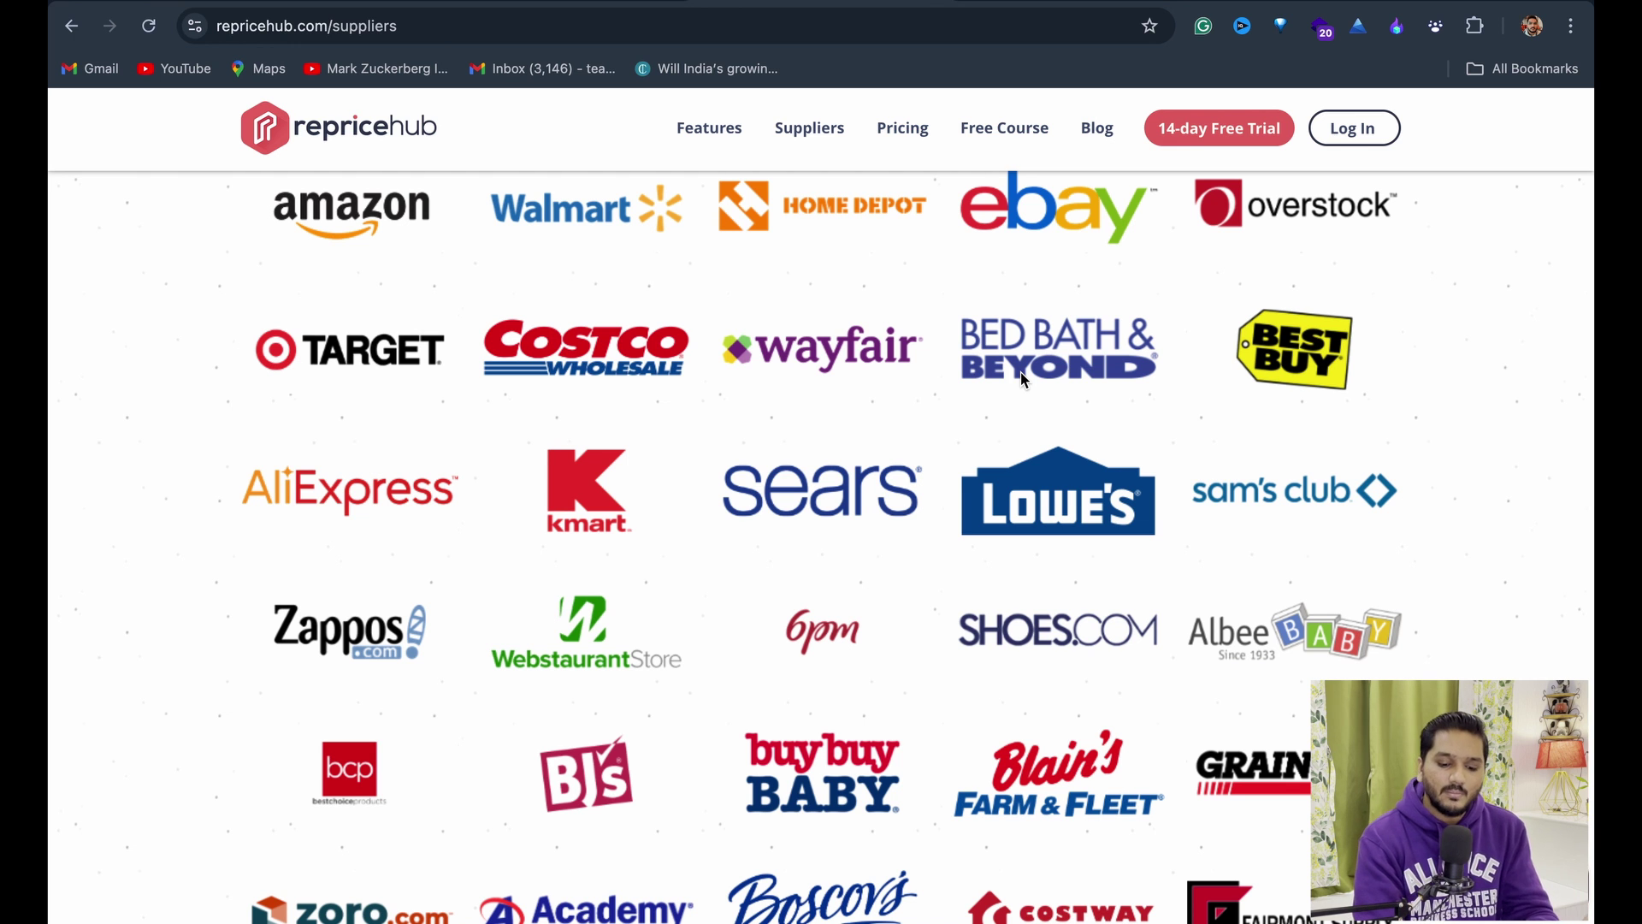
pyautogui.scroll(-2, 884, 599)
pyautogui.scroll(-2, 885, 599)
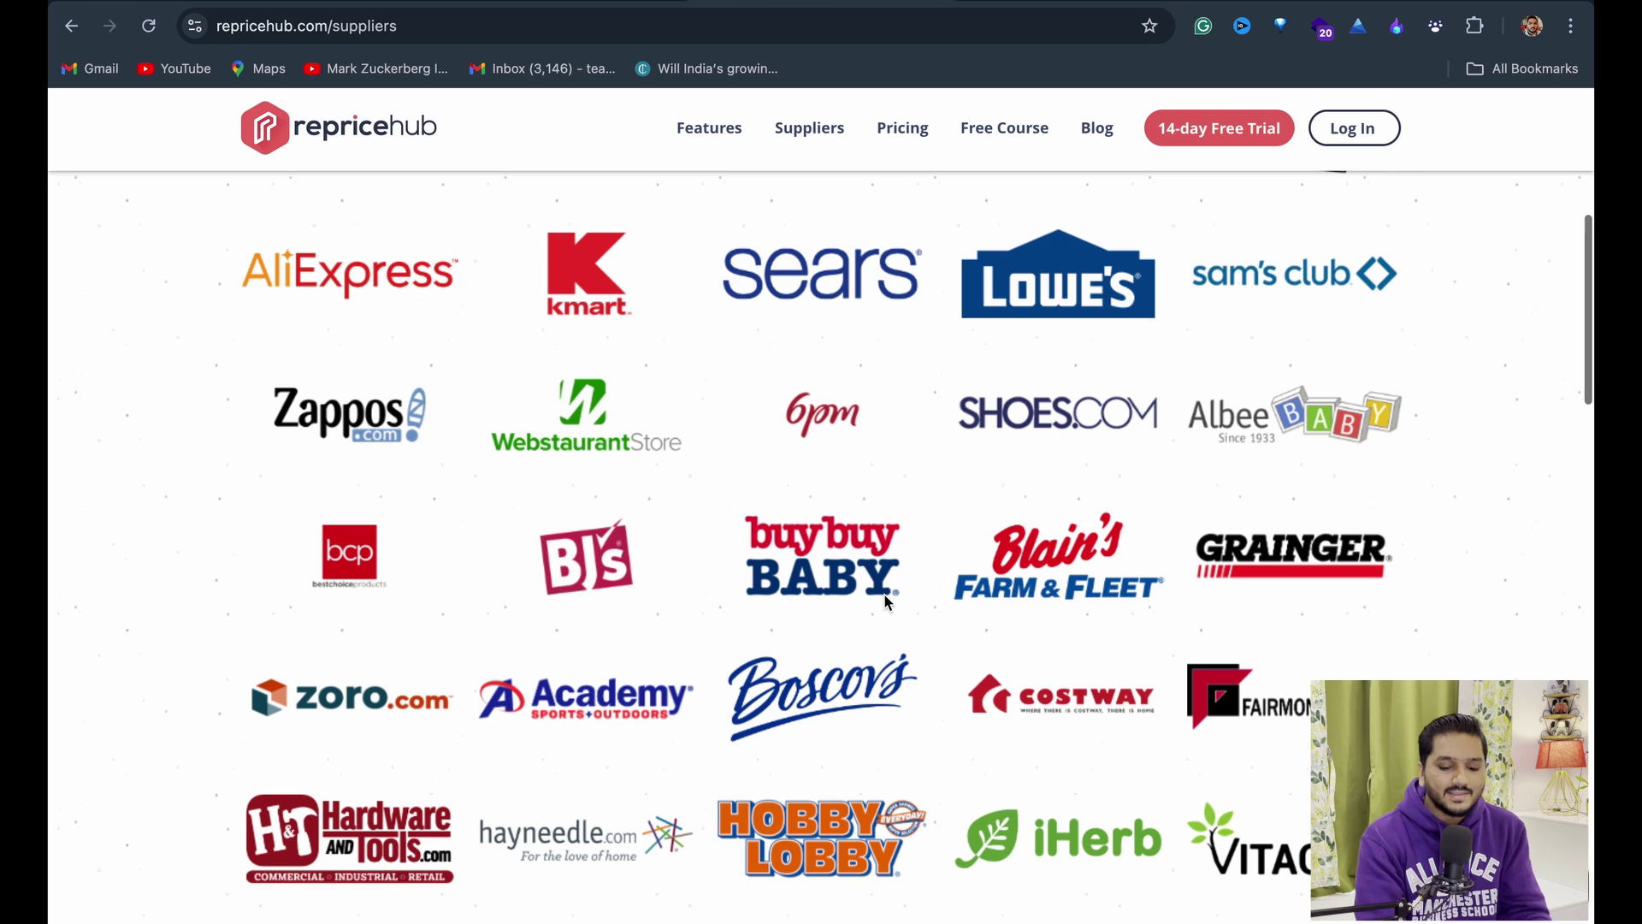
pyautogui.scroll(-8, 885, 593)
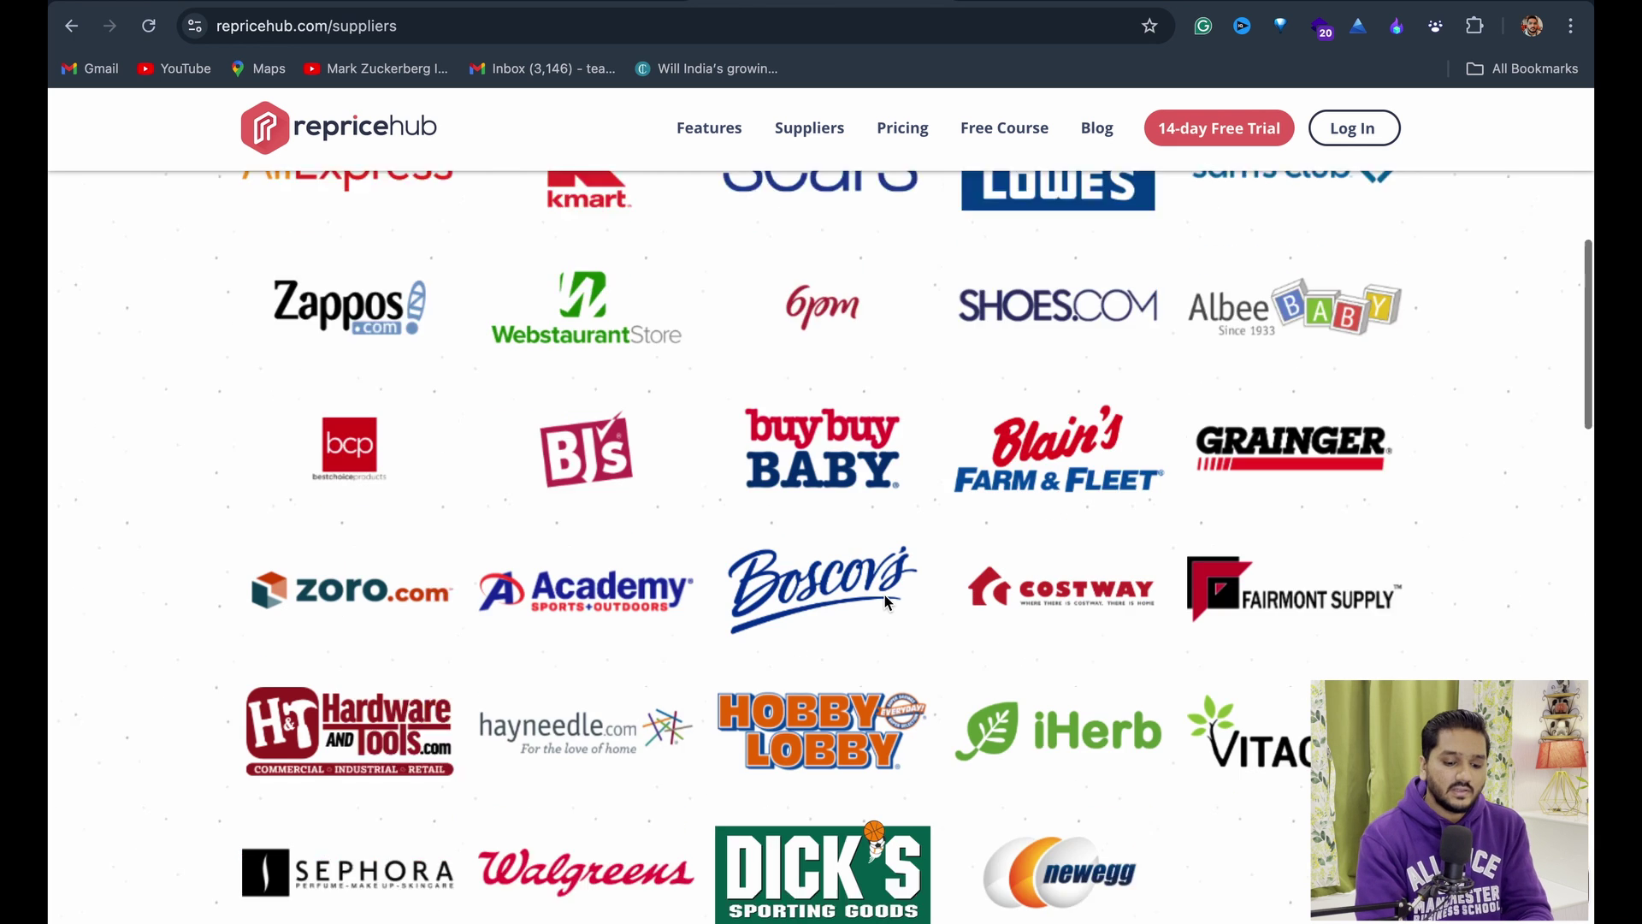
pyautogui.scroll(-1, 885, 602)
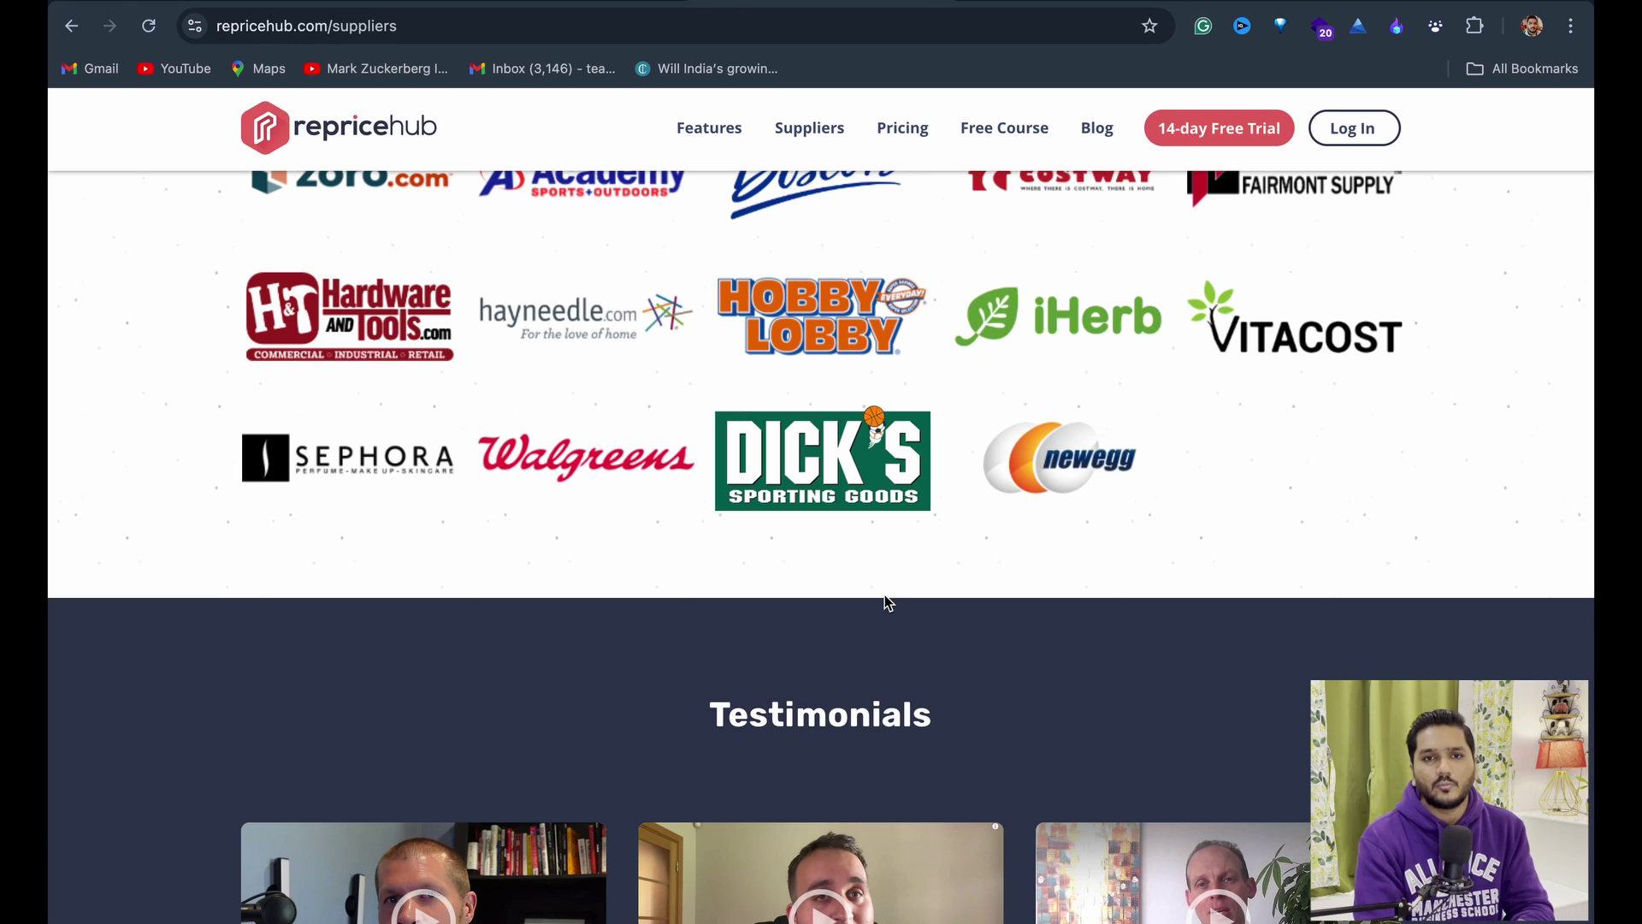
pyautogui.scroll(-10, 884, 596)
pyautogui.scroll(20, 885, 597)
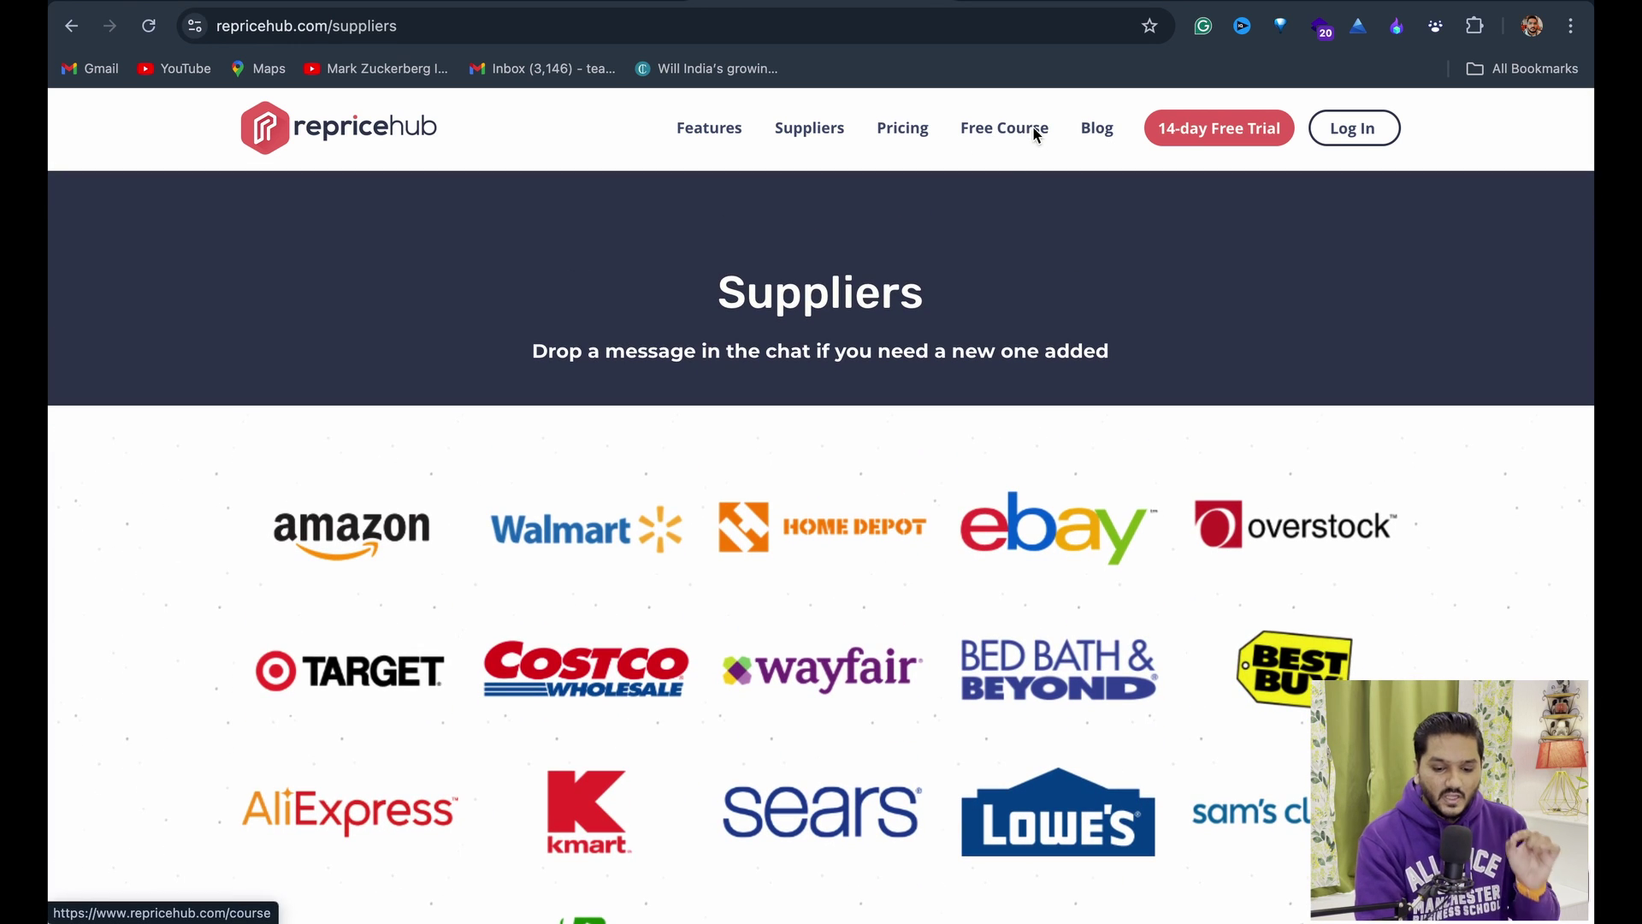
# Open the Free Course page and examine the Amazon dropshipping course's introduction, benefits and comparison with other courses.
pyautogui.click(1011, 131)
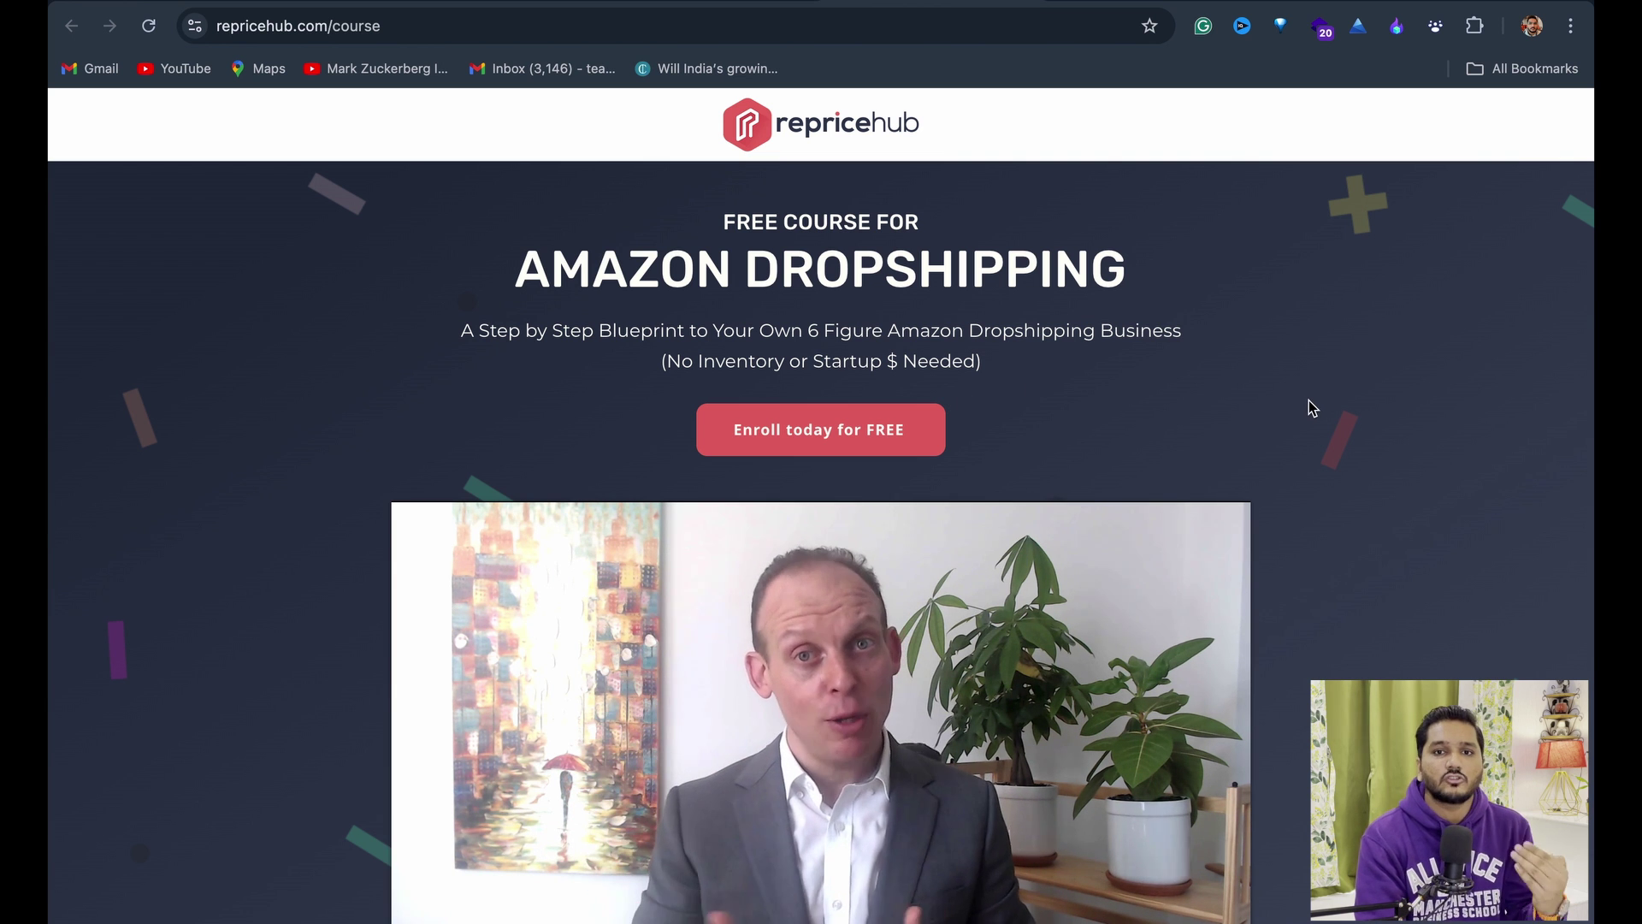
pyautogui.scroll(-4, 1309, 401)
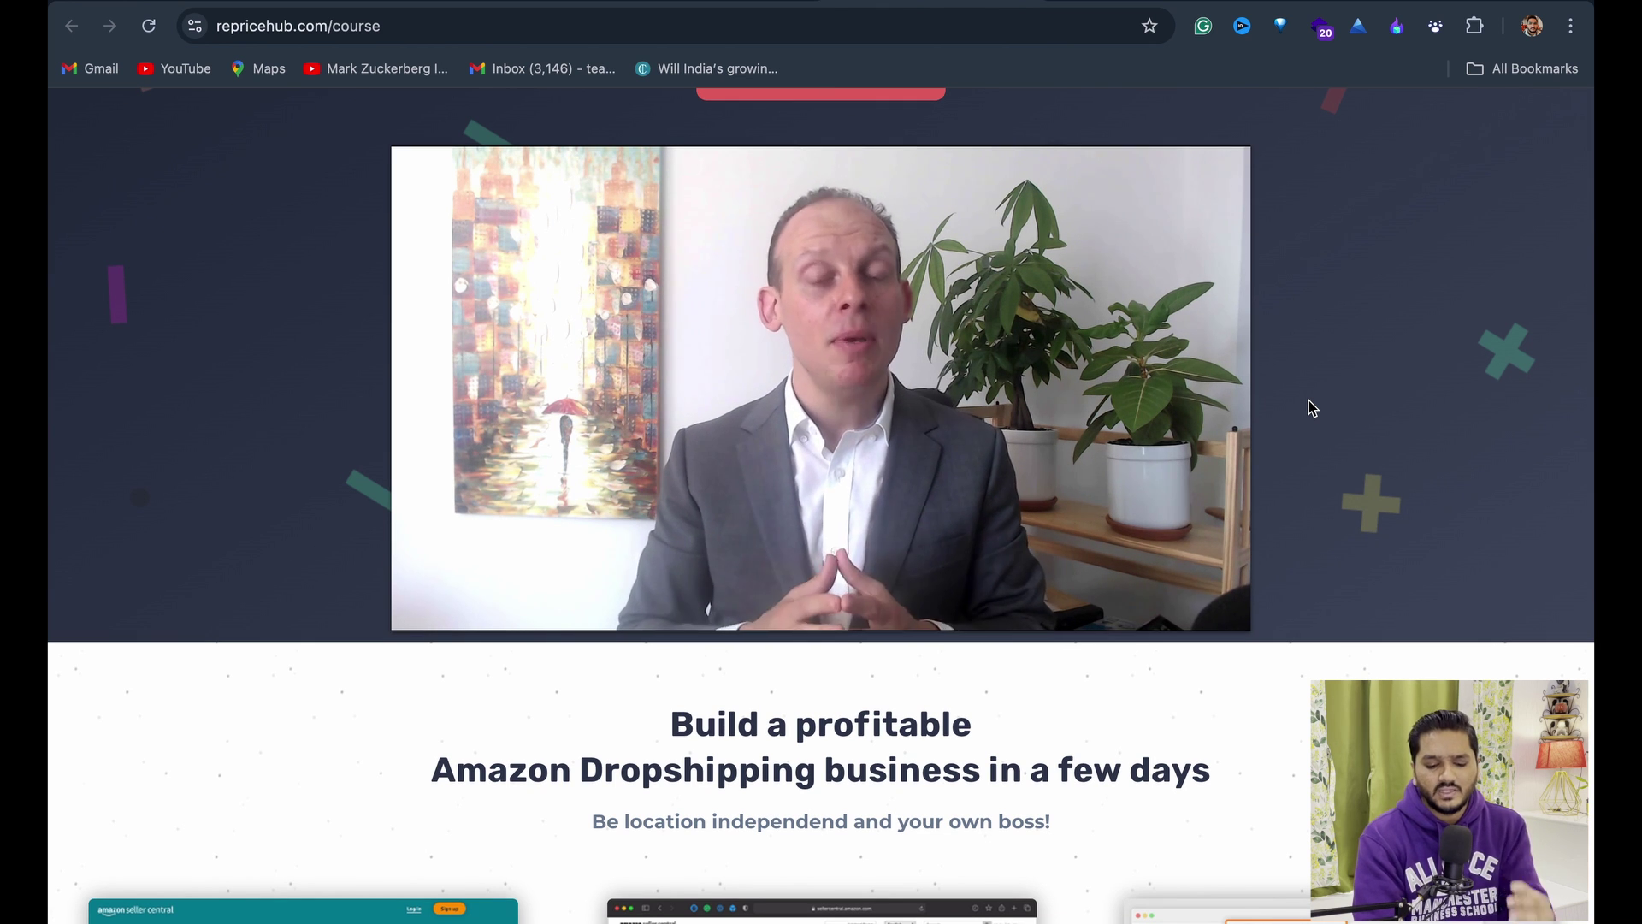
pyautogui.scroll(1, 1309, 401)
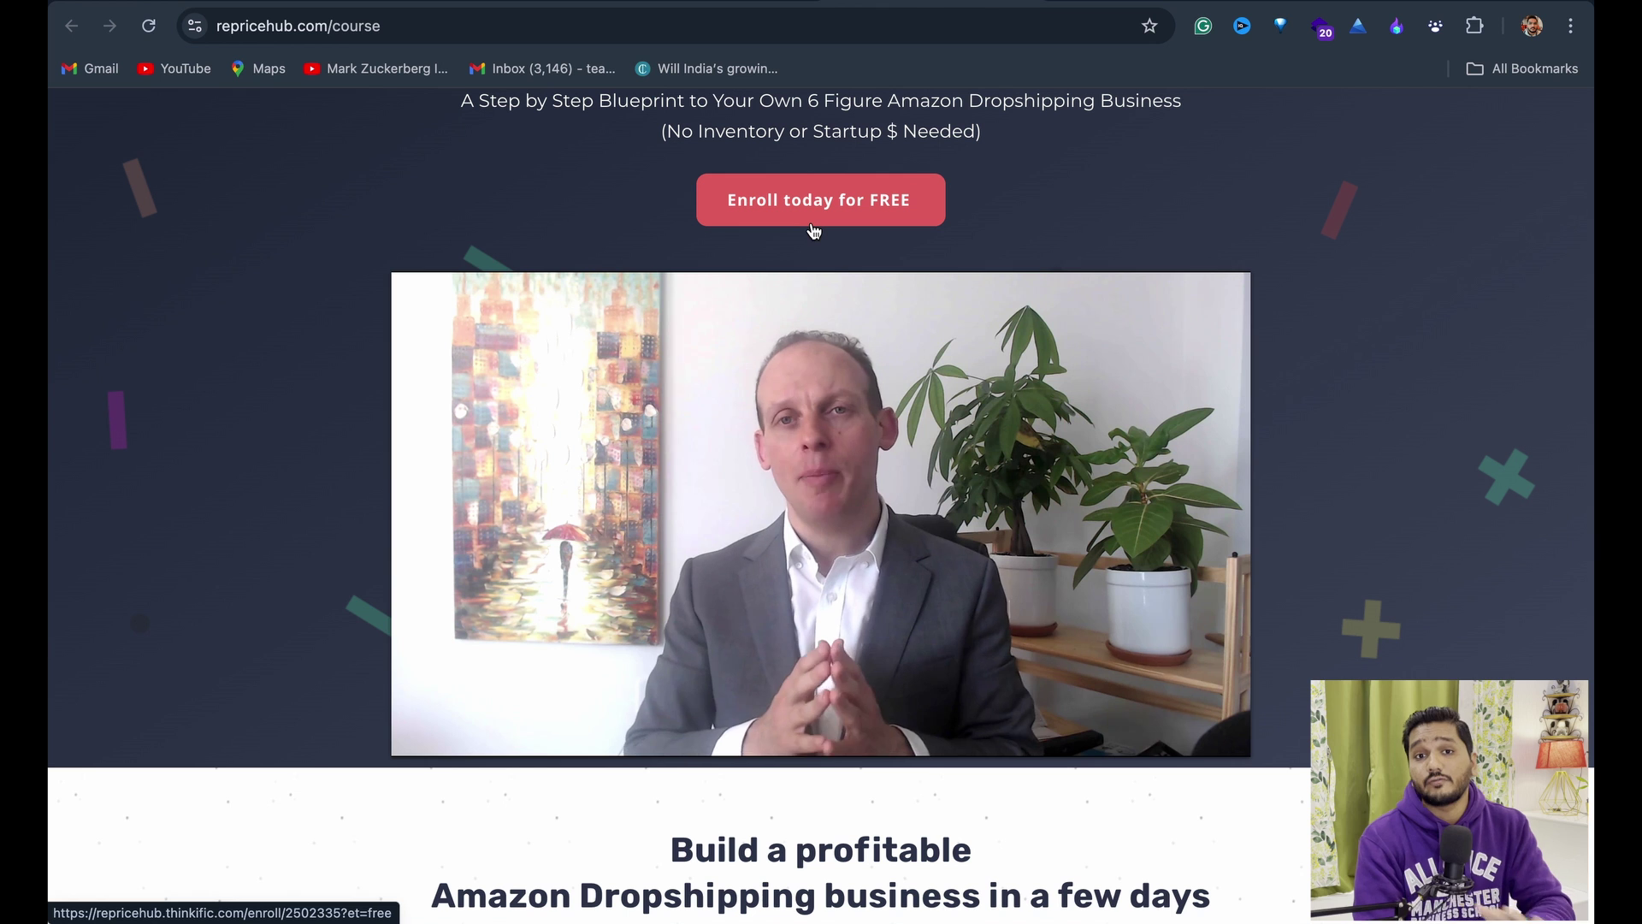
pyautogui.moveTo(1232, 364)
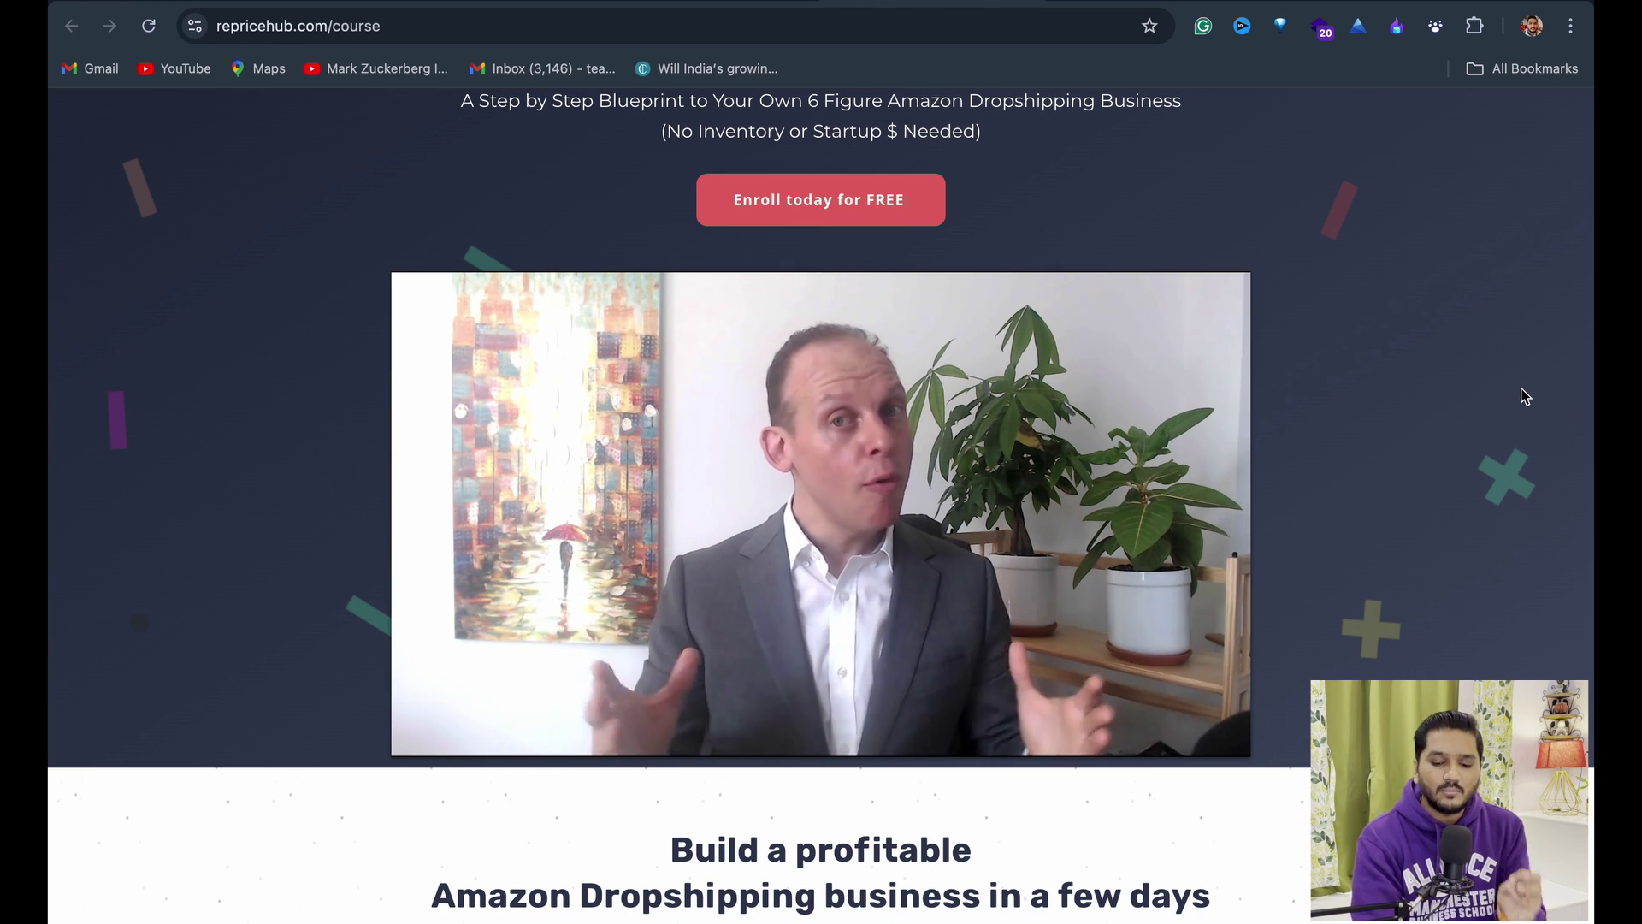
pyautogui.scroll(-7, 1521, 387)
pyautogui.scroll(-1, 1521, 388)
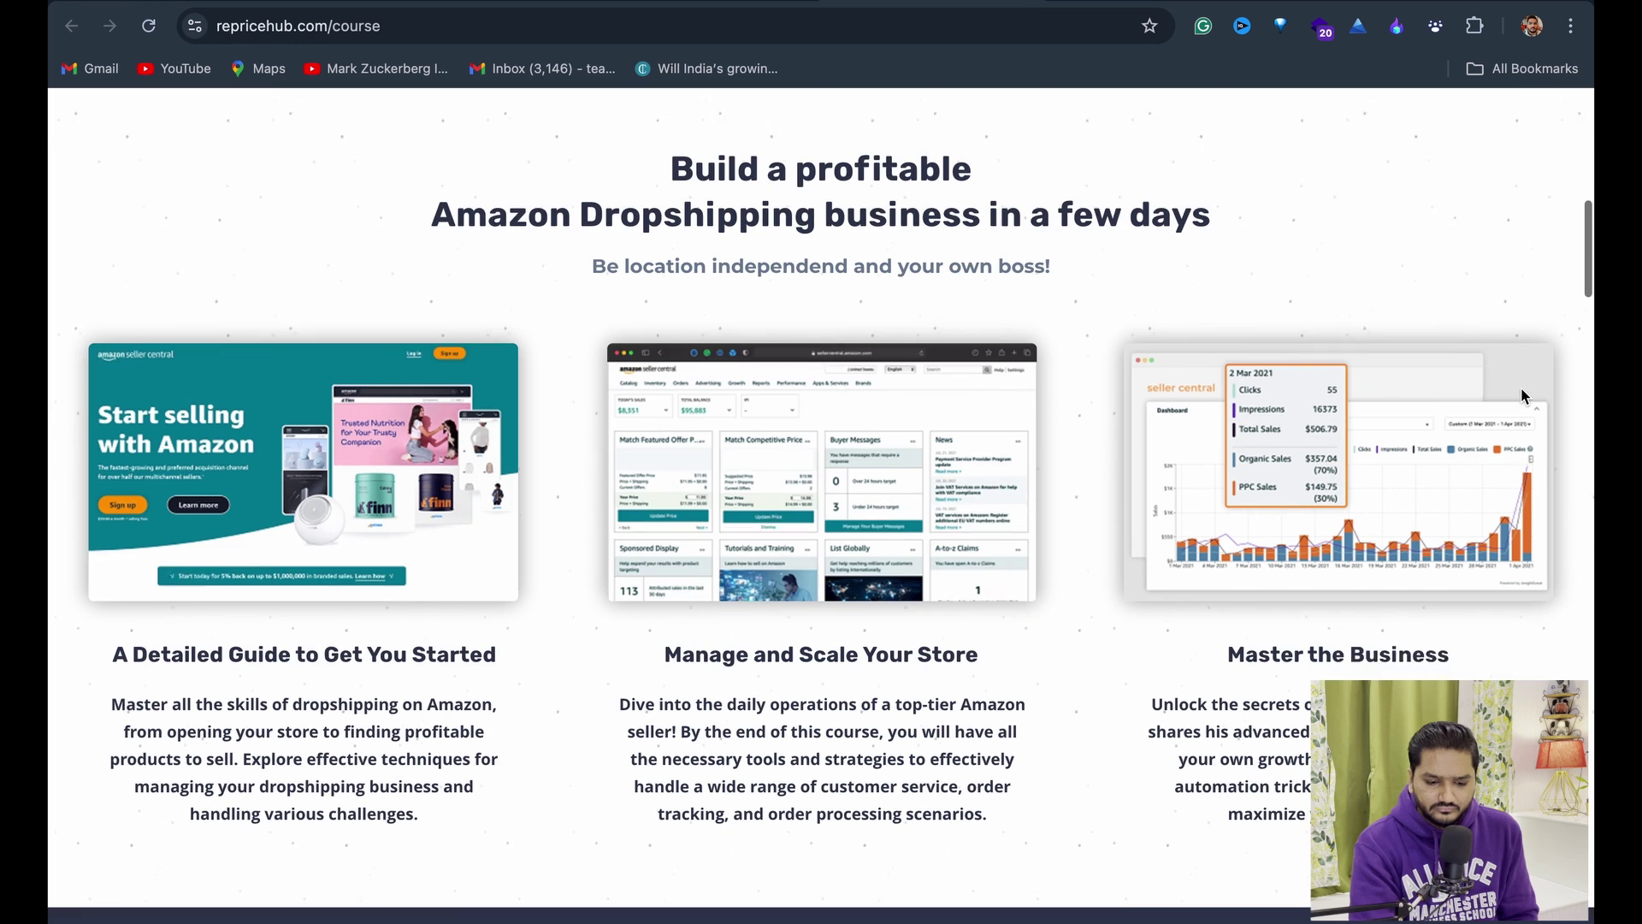
pyautogui.scroll(-15, 472, 530)
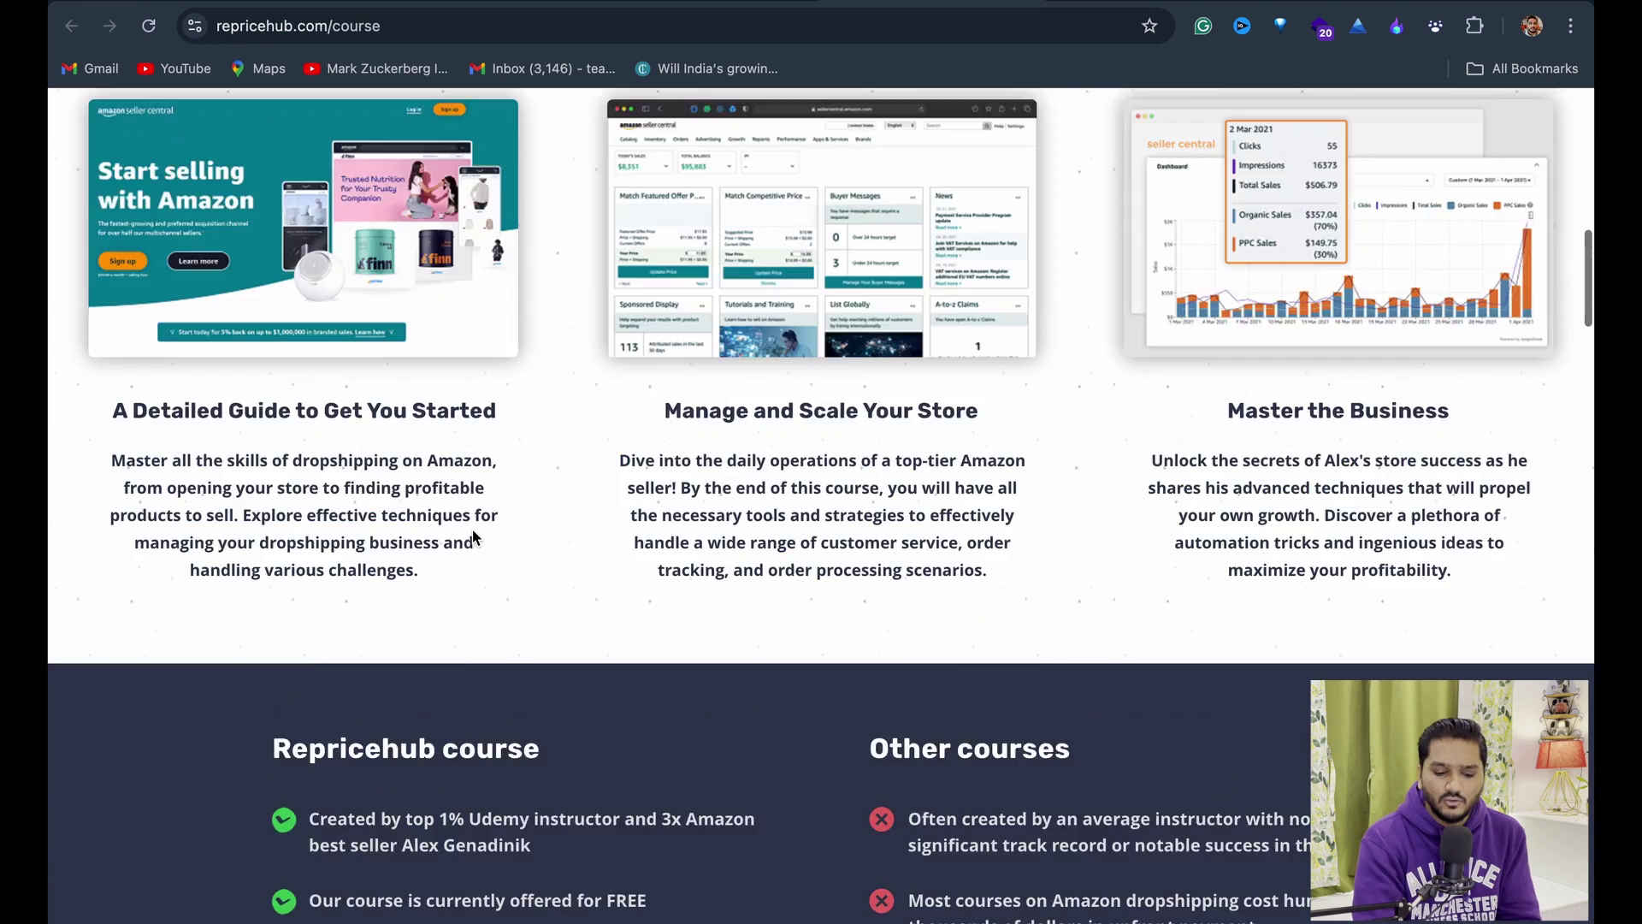
pyautogui.scroll(2, 472, 531)
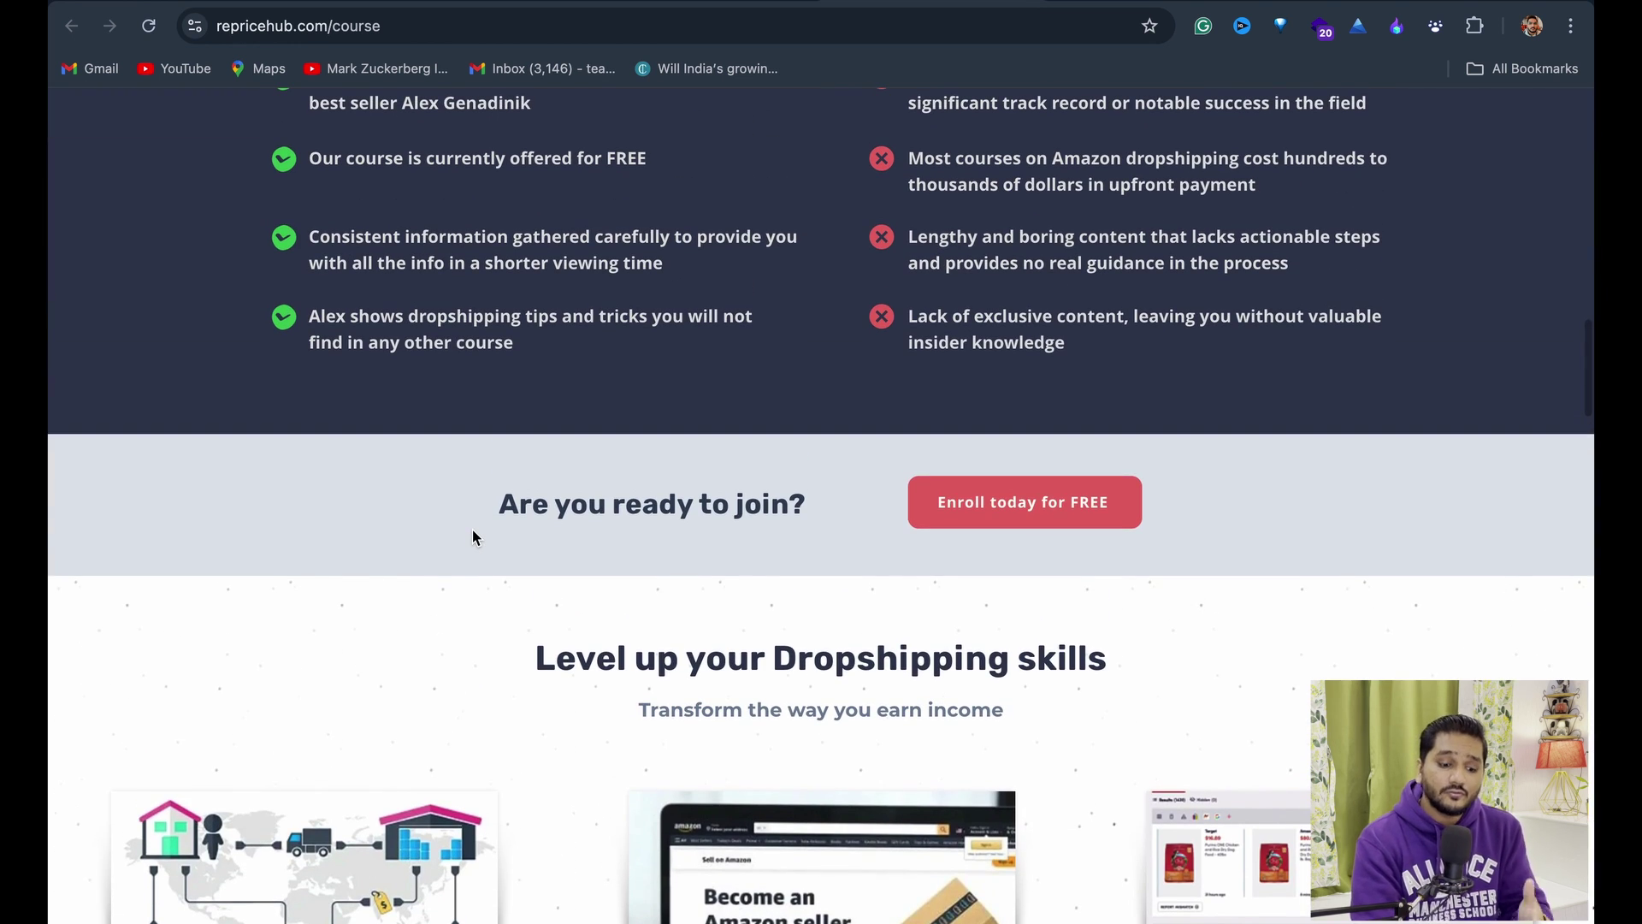
pyautogui.scroll(-1, 472, 530)
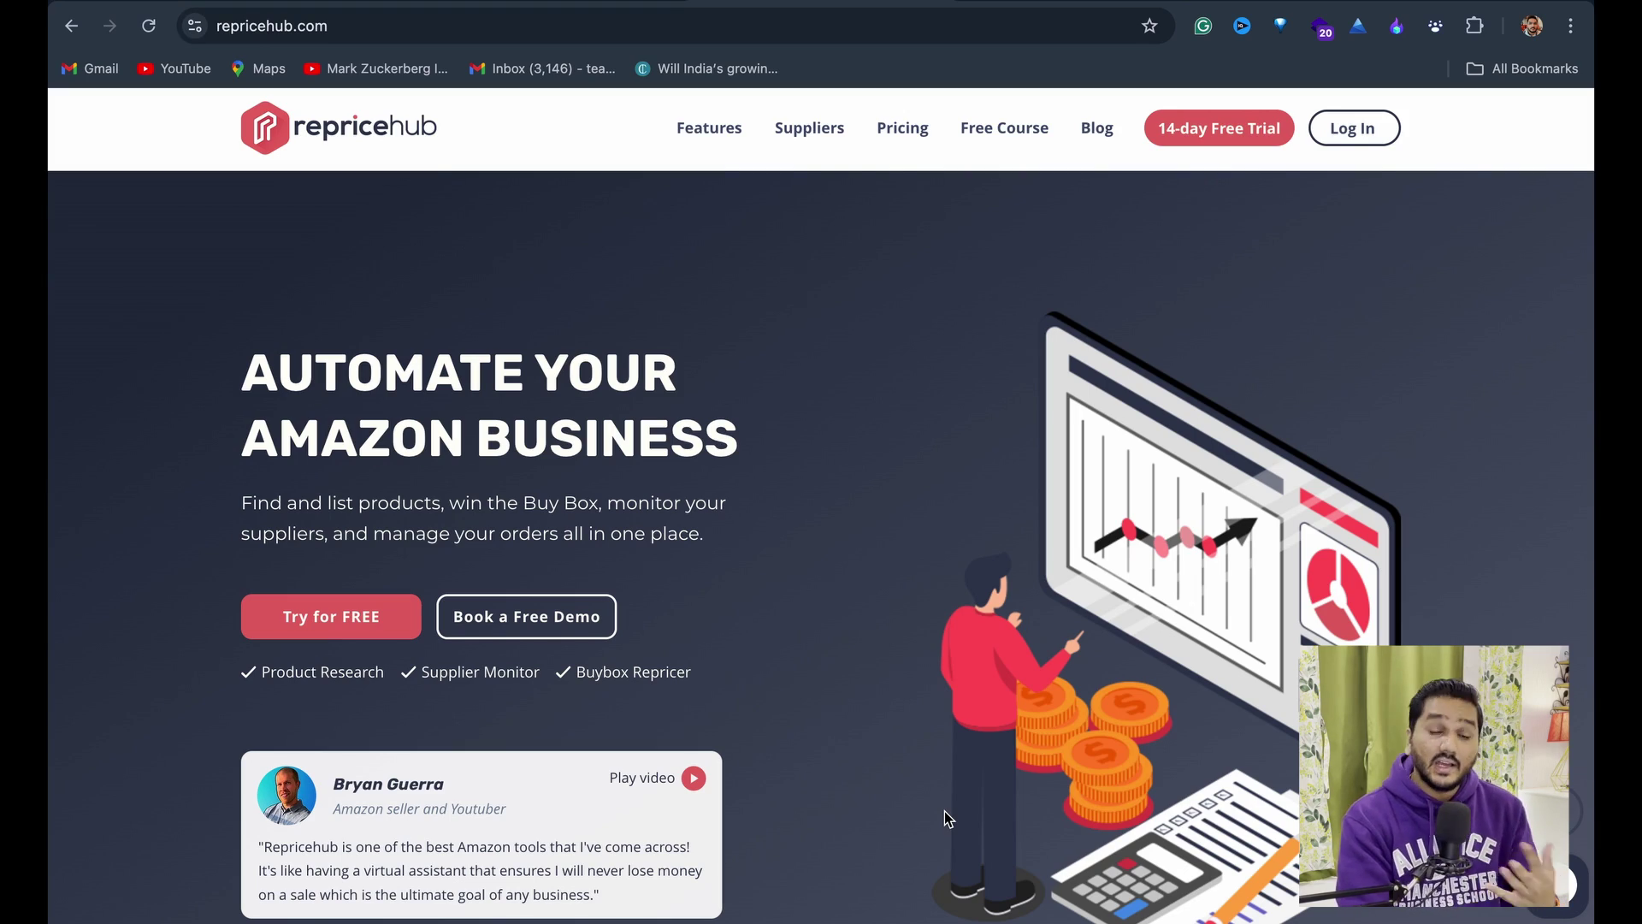
# Start the 14-day free trial registration and fill in the name, email and account password.
pyautogui.click(1234, 136)
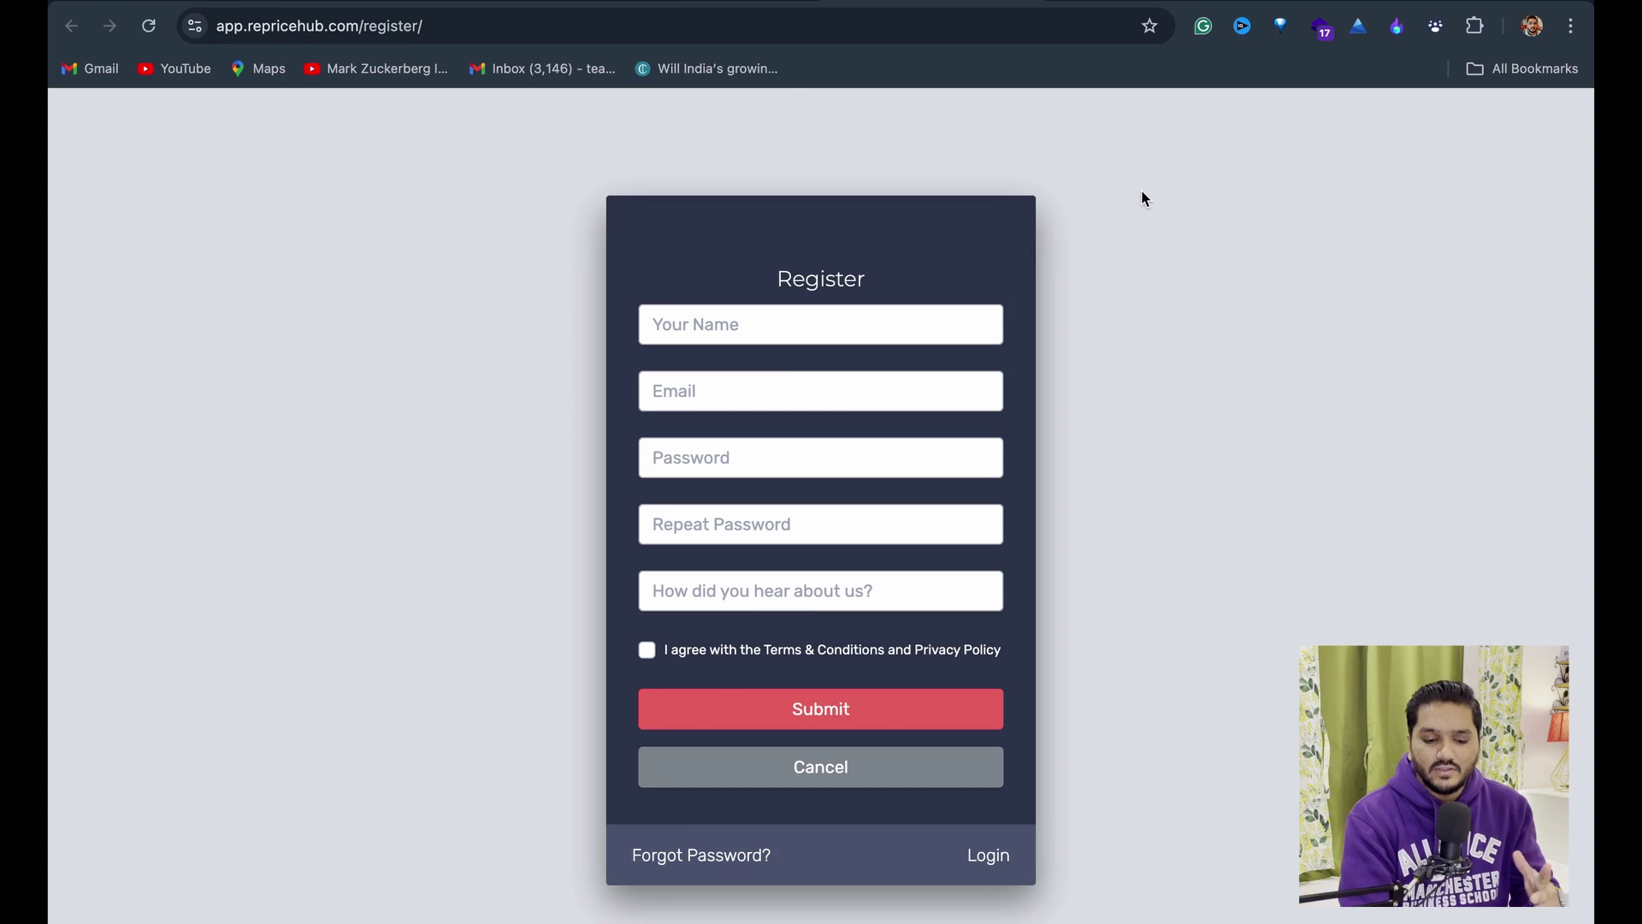
pyautogui.click(747, 323)
pyautogui.click(779, 375)
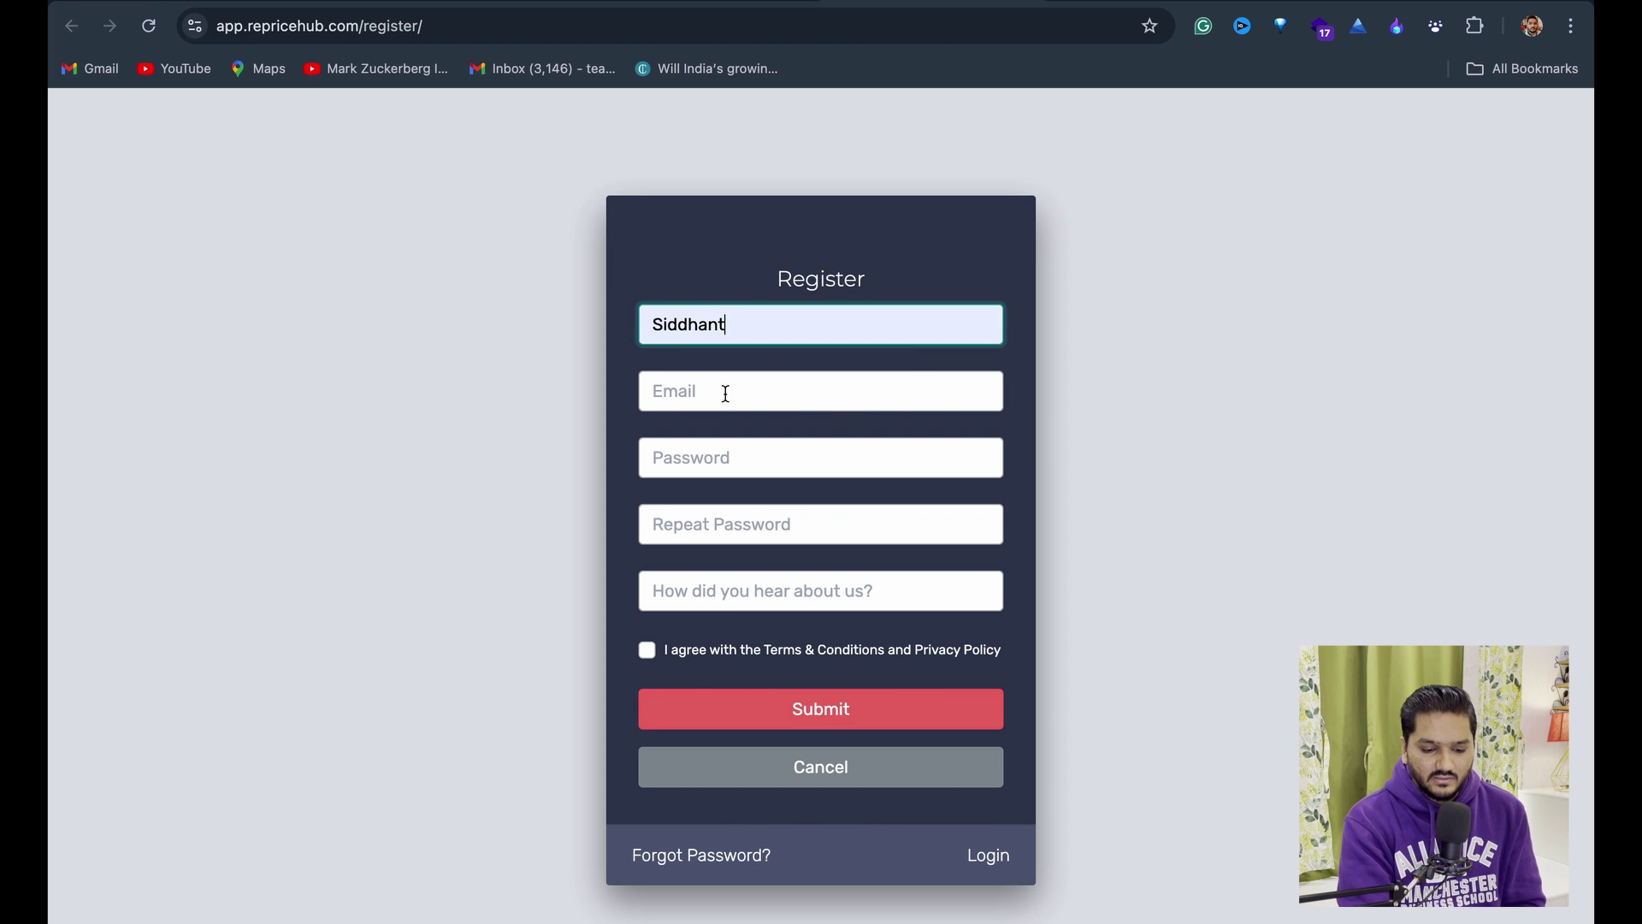
pyautogui.click(726, 394)
pyautogui.click(760, 447)
pyautogui.click(736, 466)
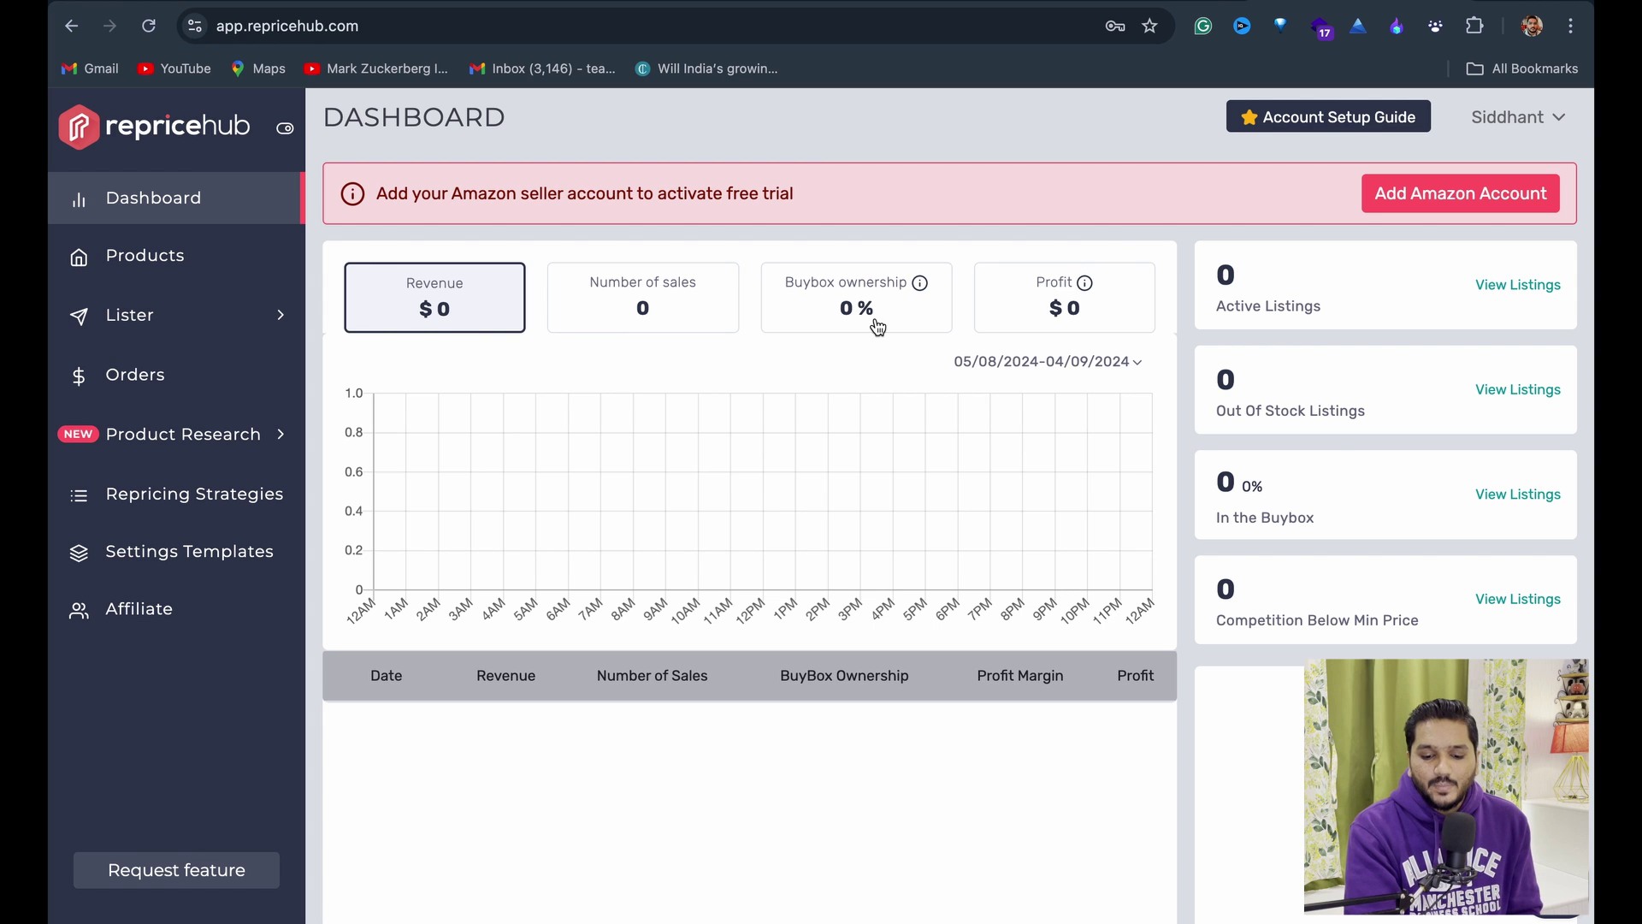
# Try connecting an Amazon seller account for North America with a store name and United States of America, then leave the Seller Central sign-in.
pyautogui.click(1418, 209)
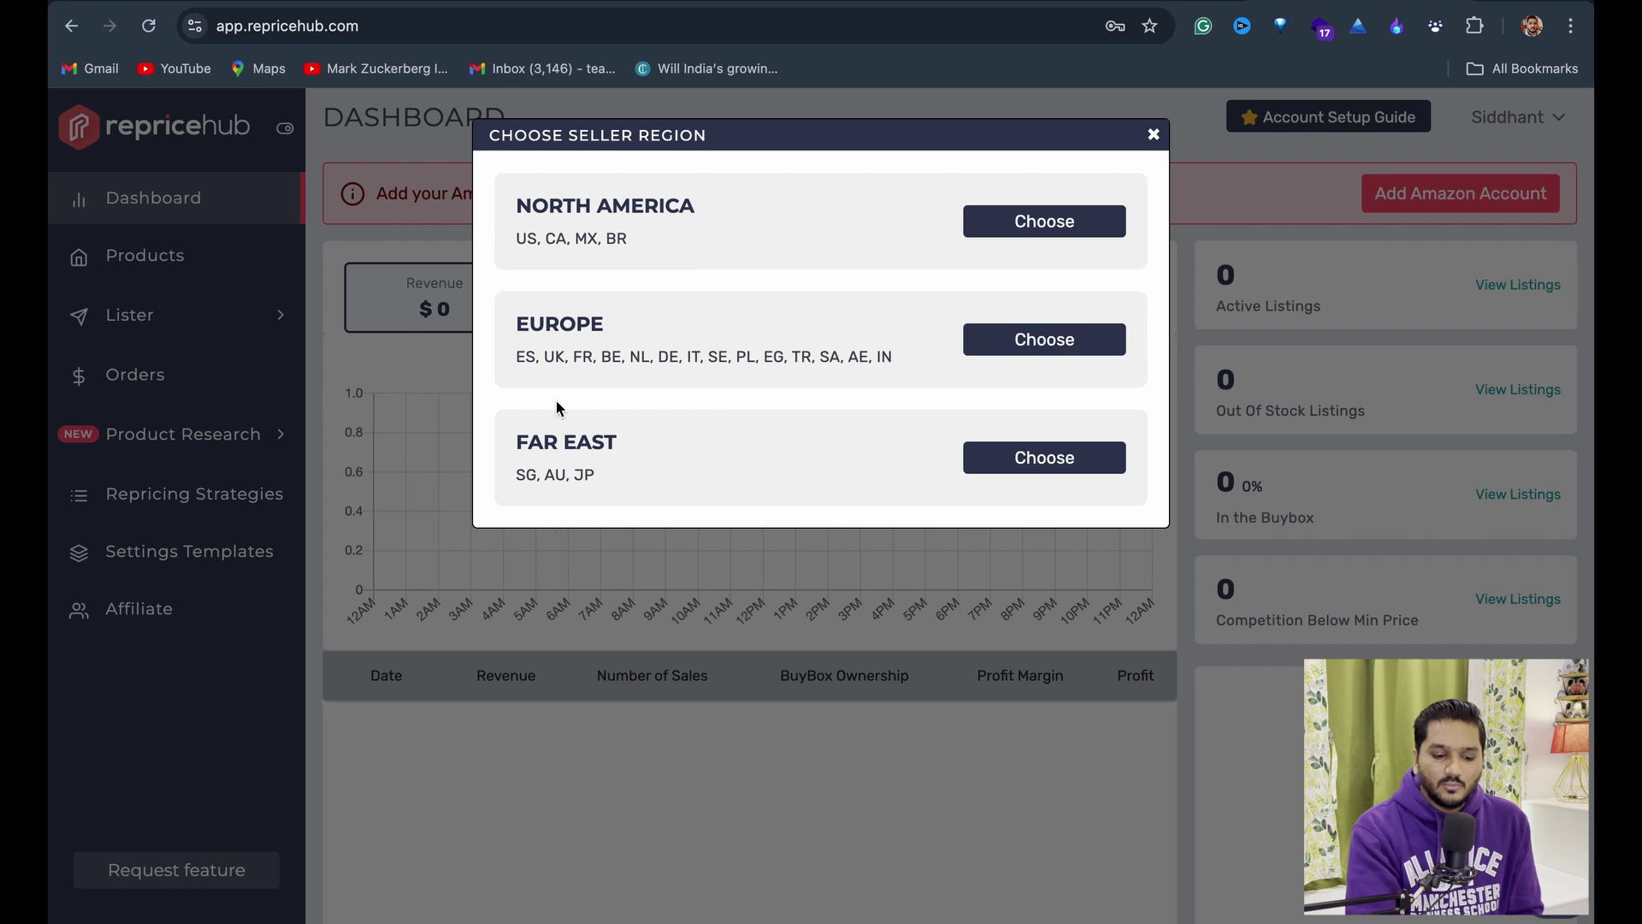
pyautogui.click(1045, 224)
pyautogui.click(701, 310)
pyautogui.click(664, 356)
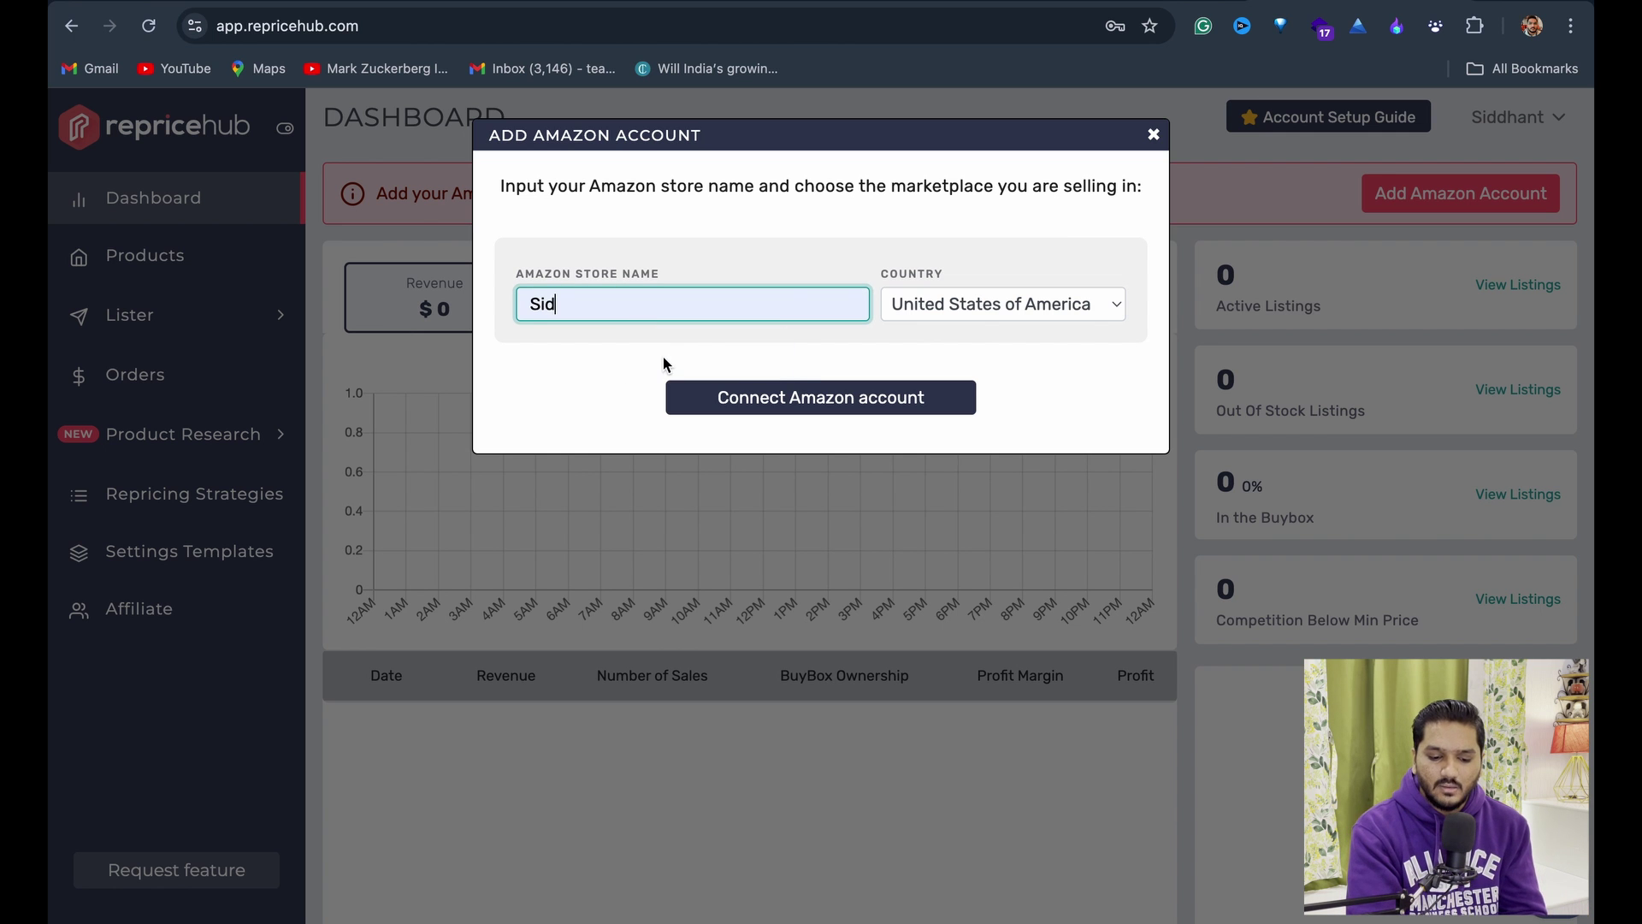
pyautogui.click(807, 400)
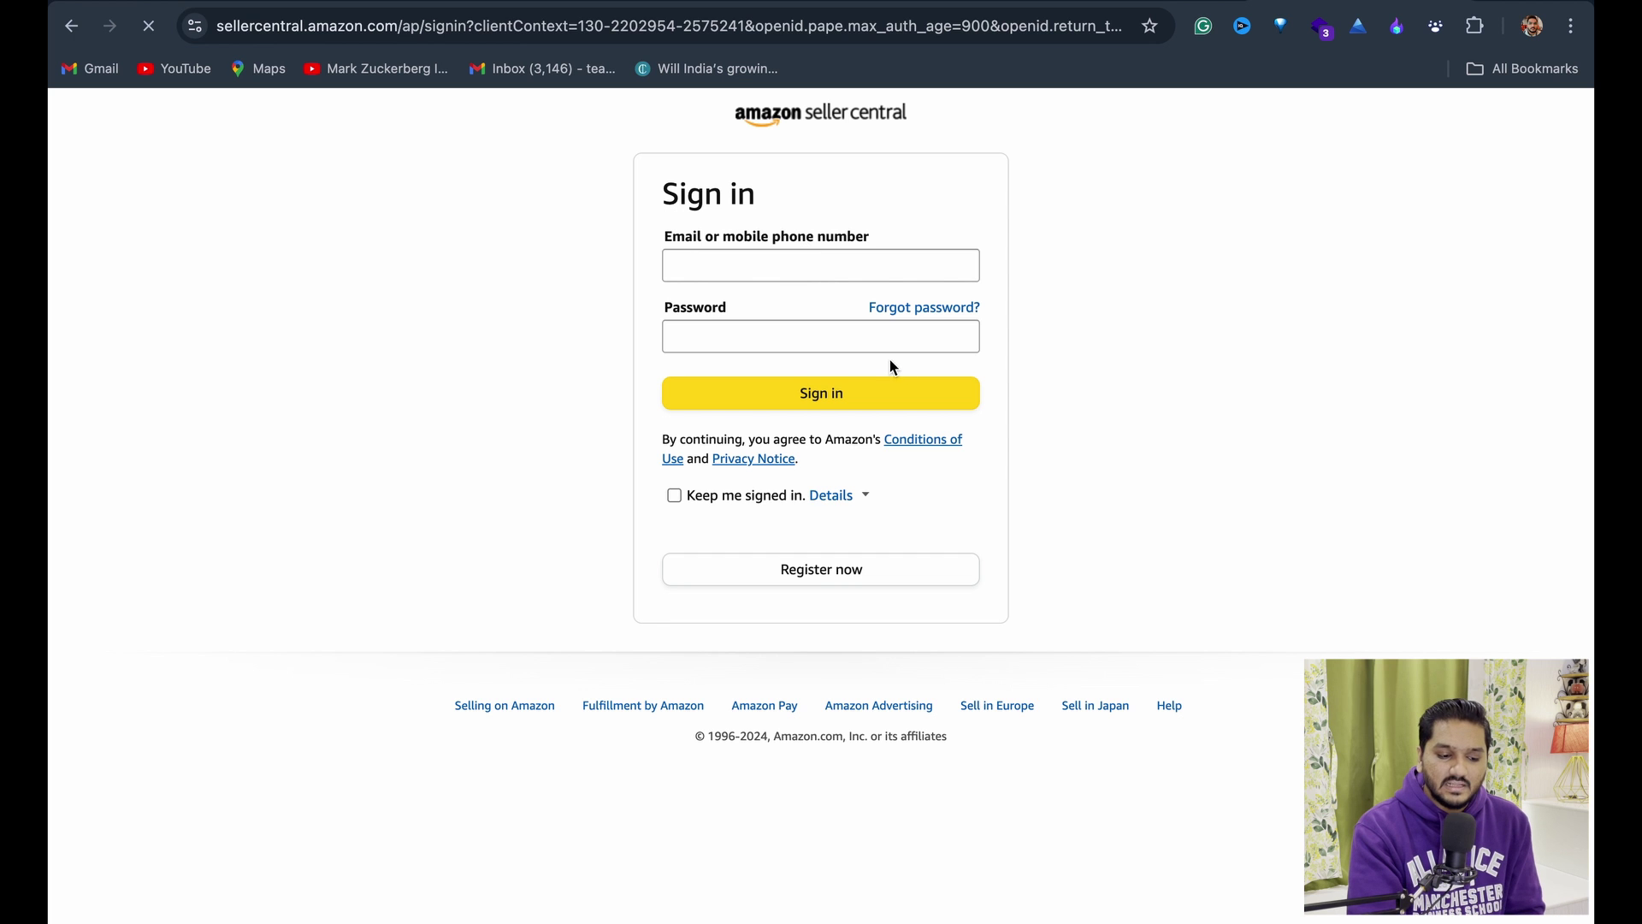
pyautogui.click(72, 30)
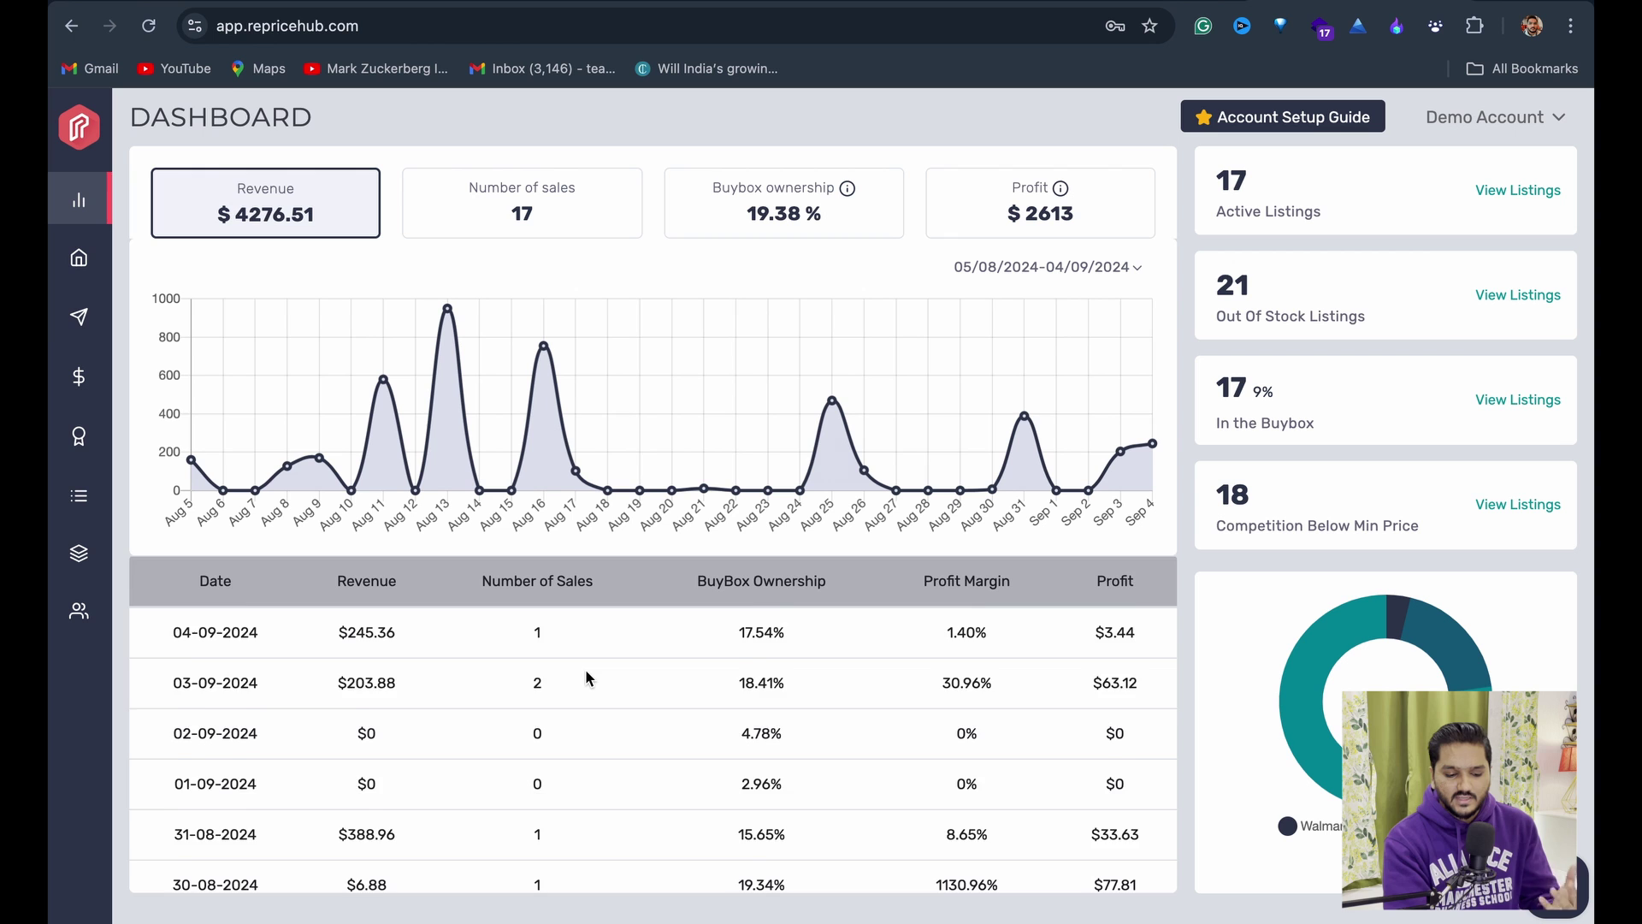
# Open the Products page of the demo account and review the listed products' suppliers, prices and profits.
pyautogui.moveTo(81, 318)
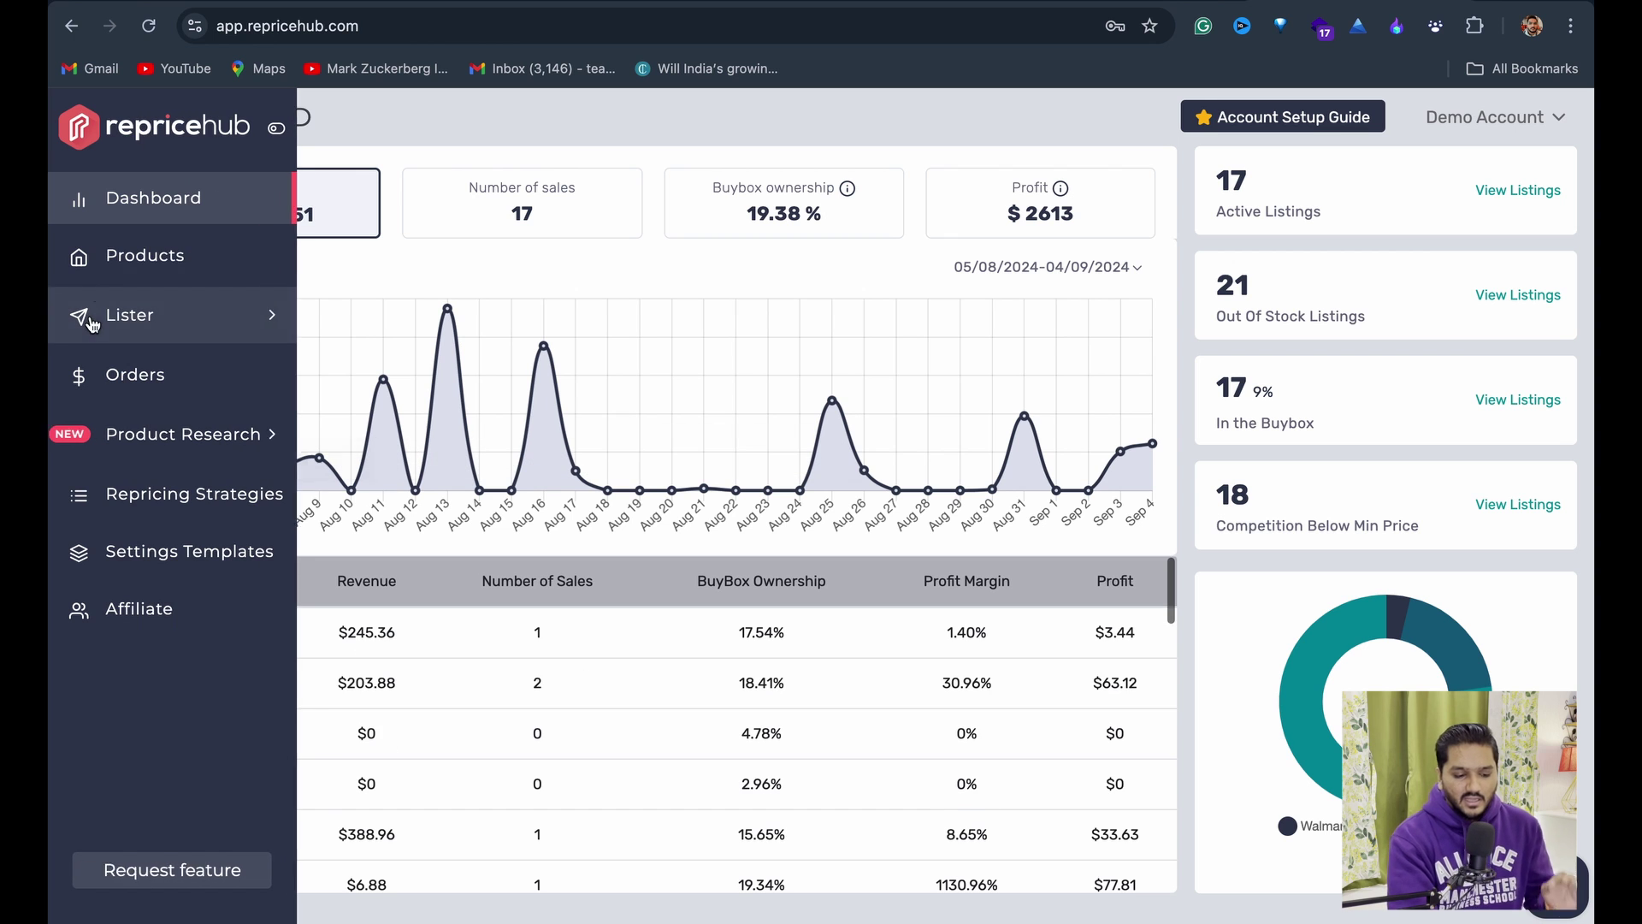
pyautogui.click(113, 268)
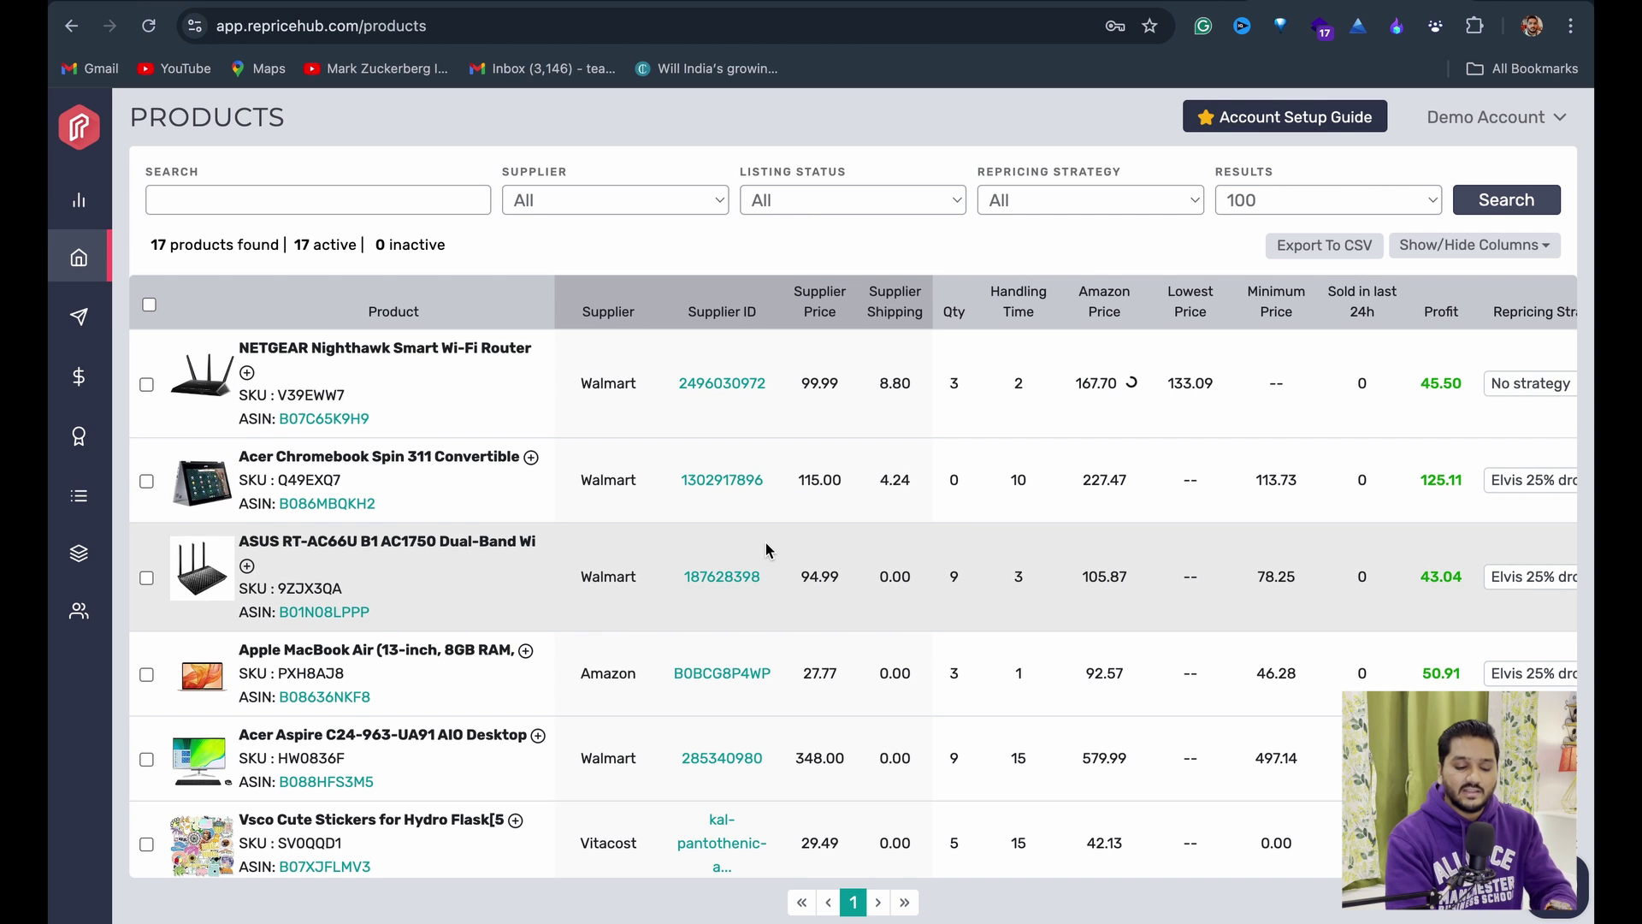
pyautogui.scroll(-1, 890, 569)
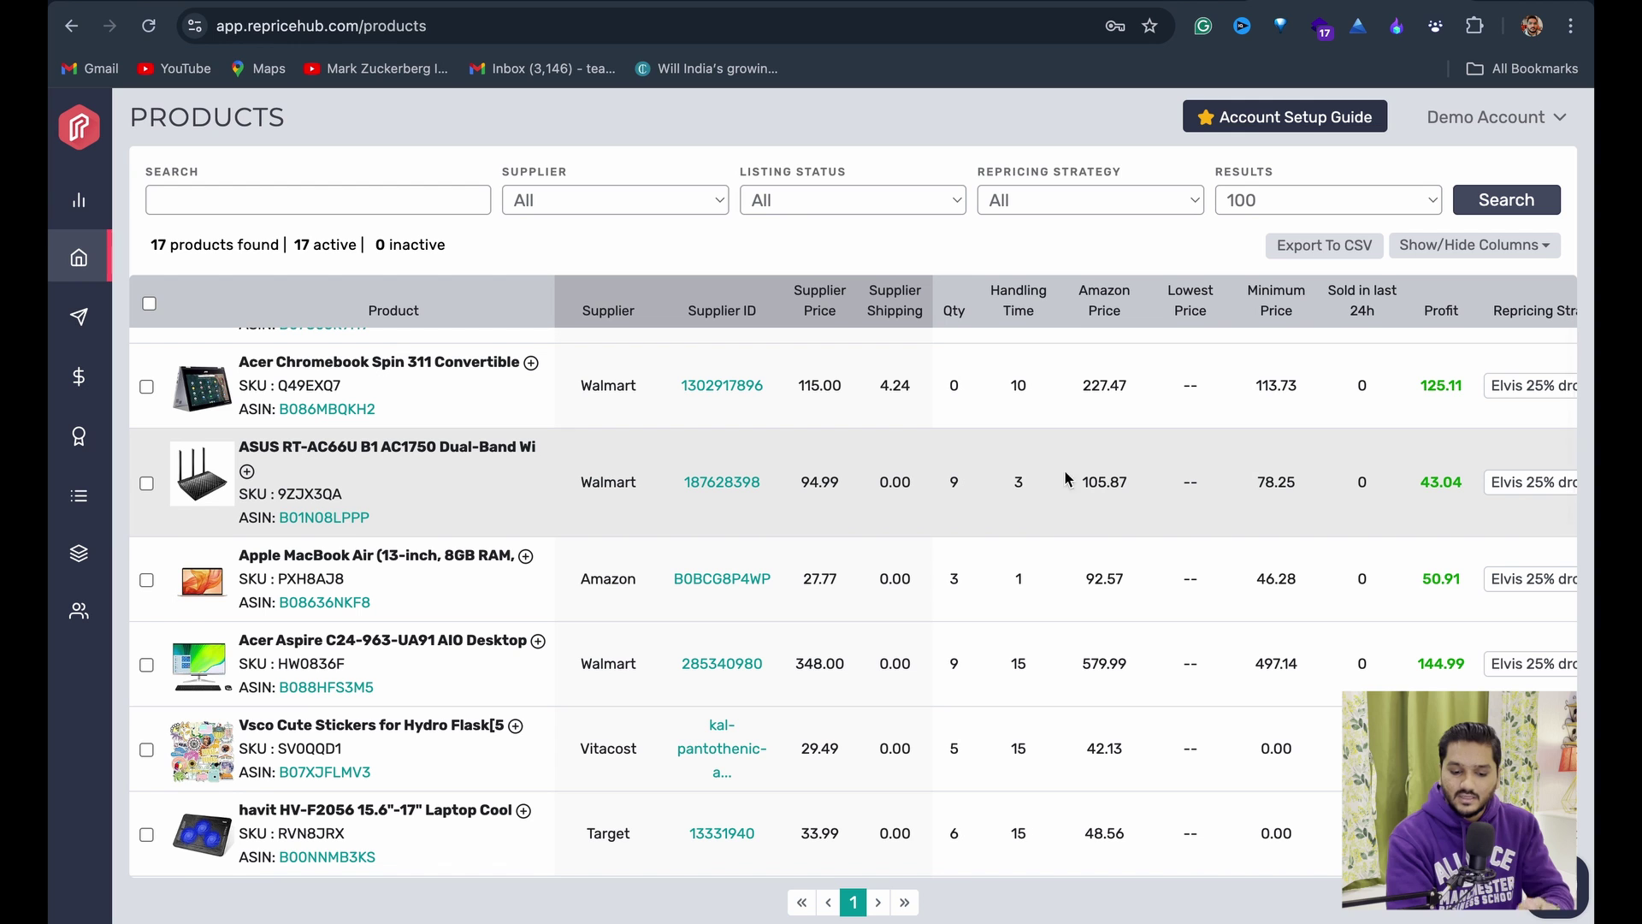
pyautogui.scroll(1, 1136, 510)
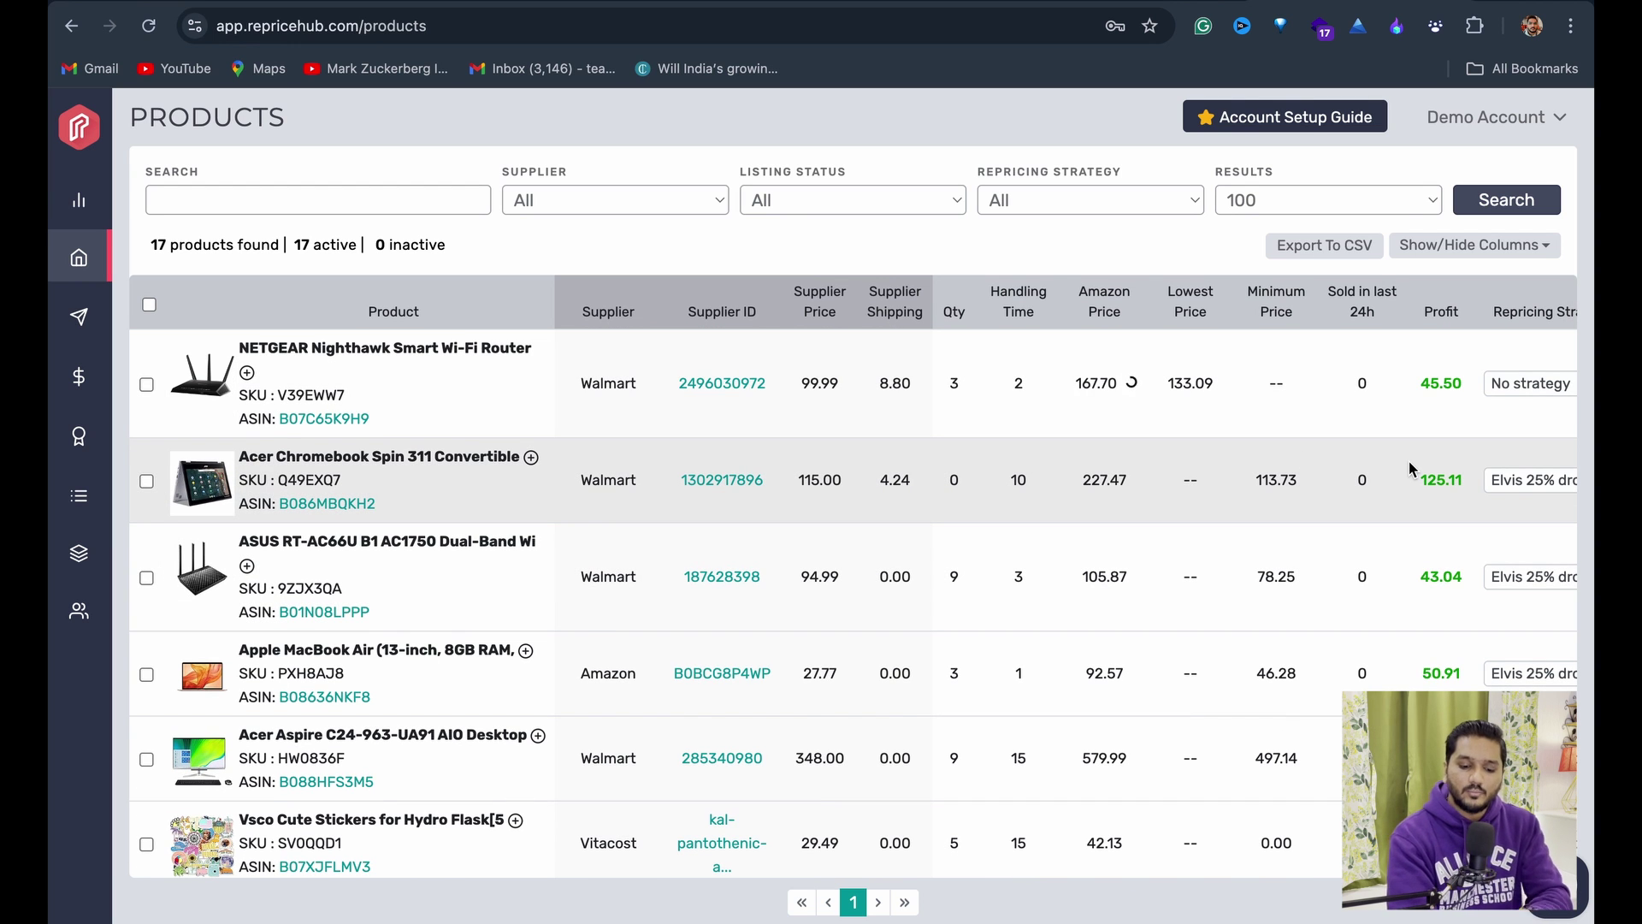
# Look through the supplier filter choices for the products and show the available Lister options.
pyautogui.click(710, 200)
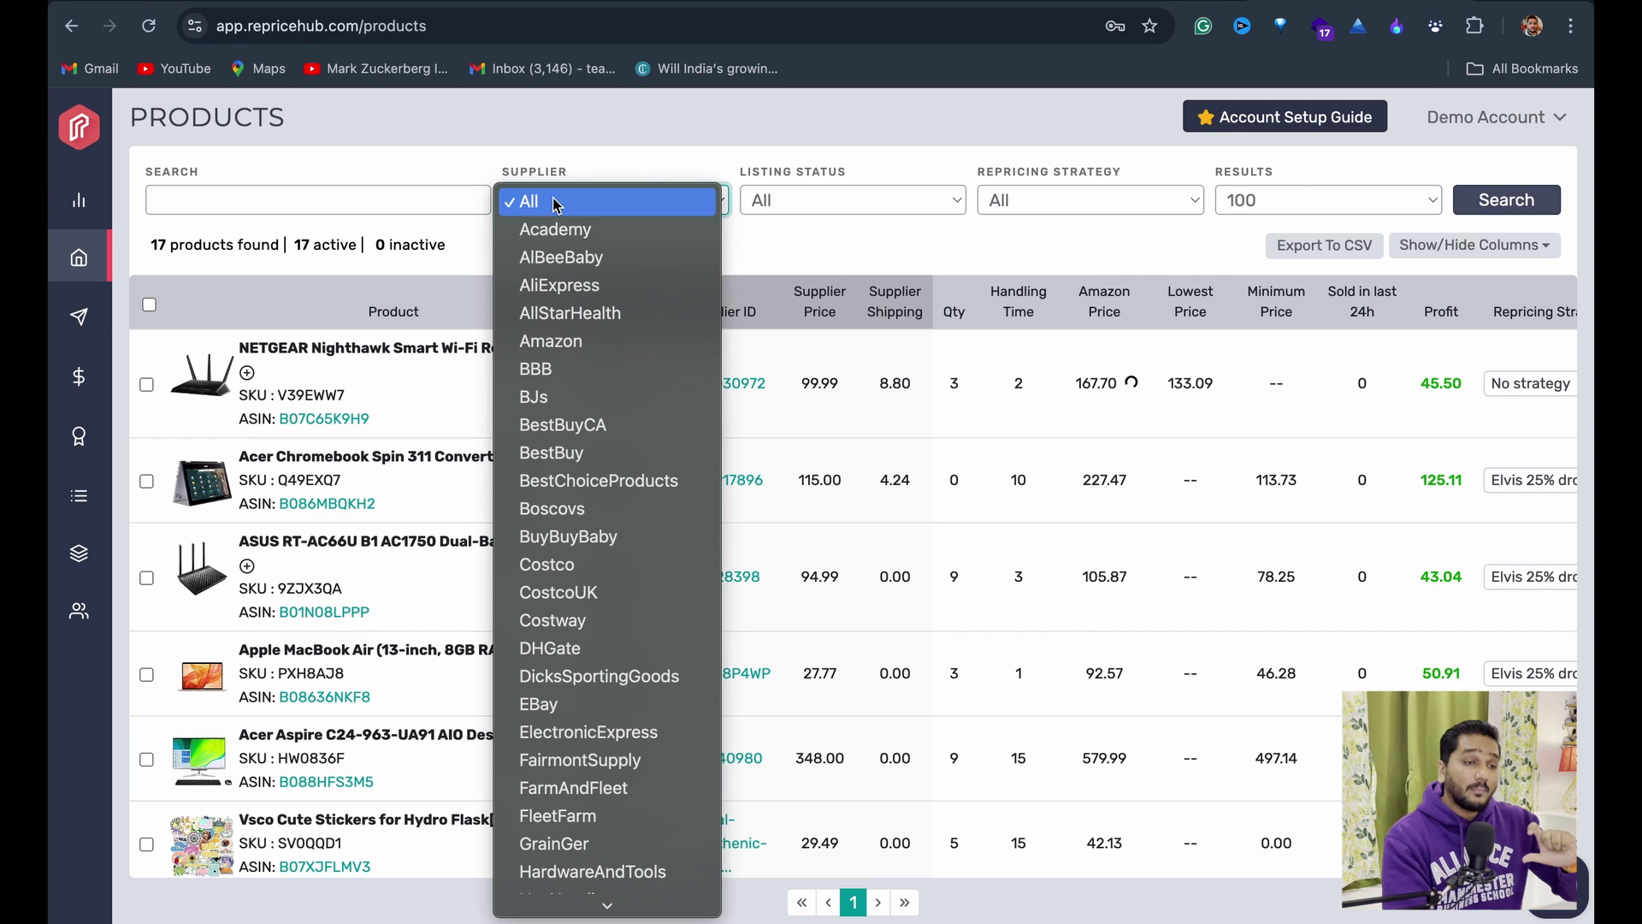
pyautogui.click(710, 174)
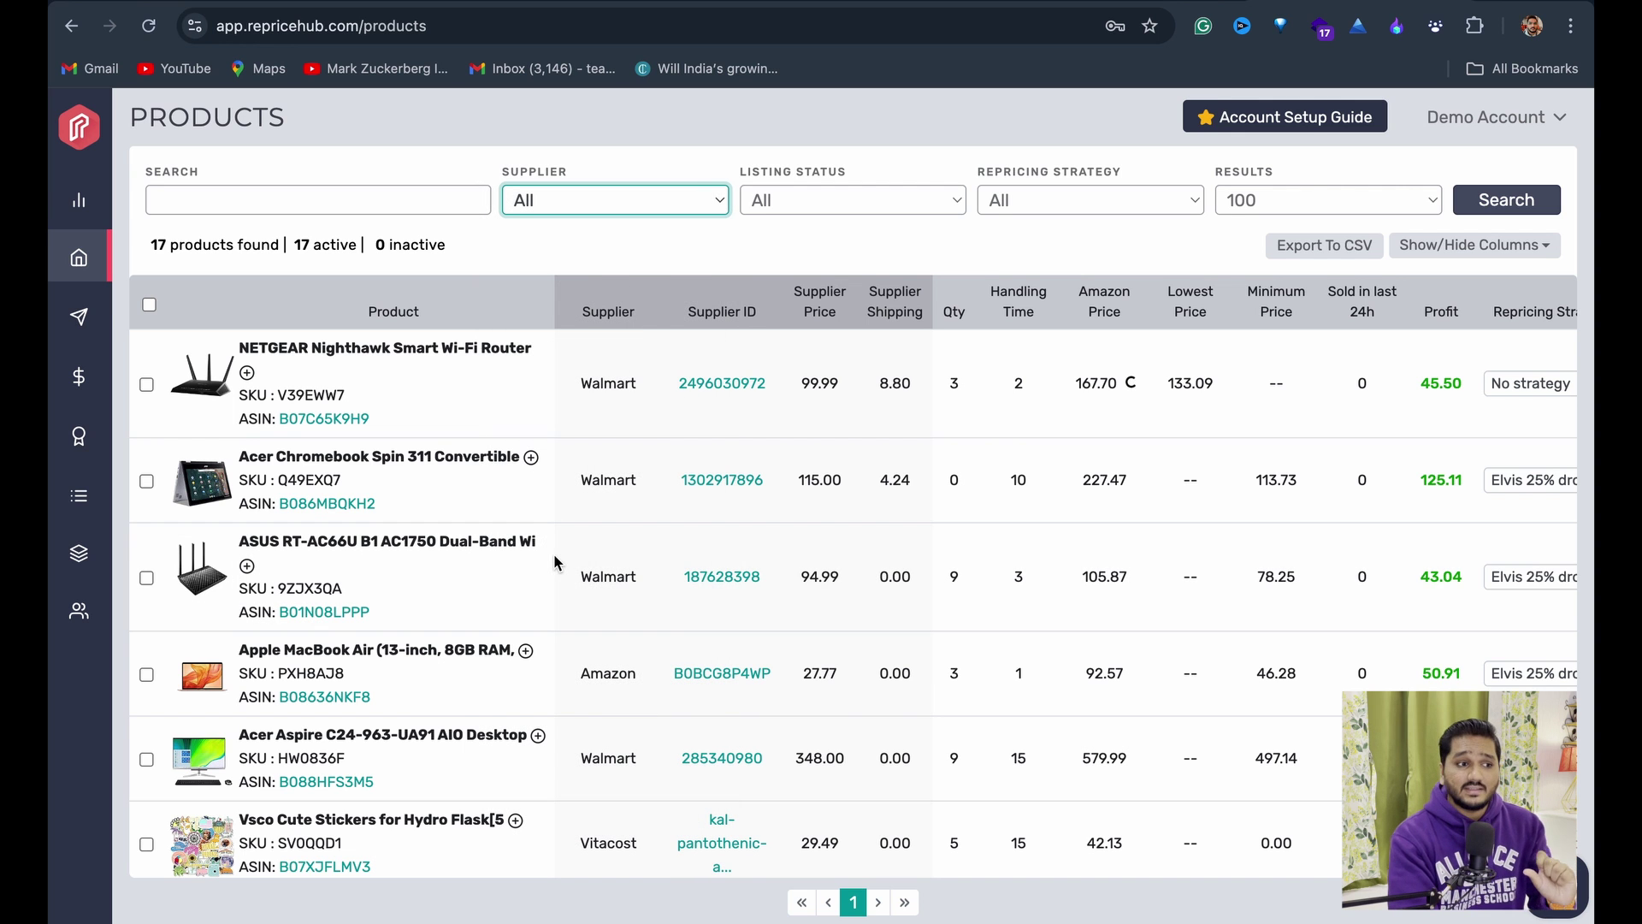
pyautogui.moveTo(94, 329)
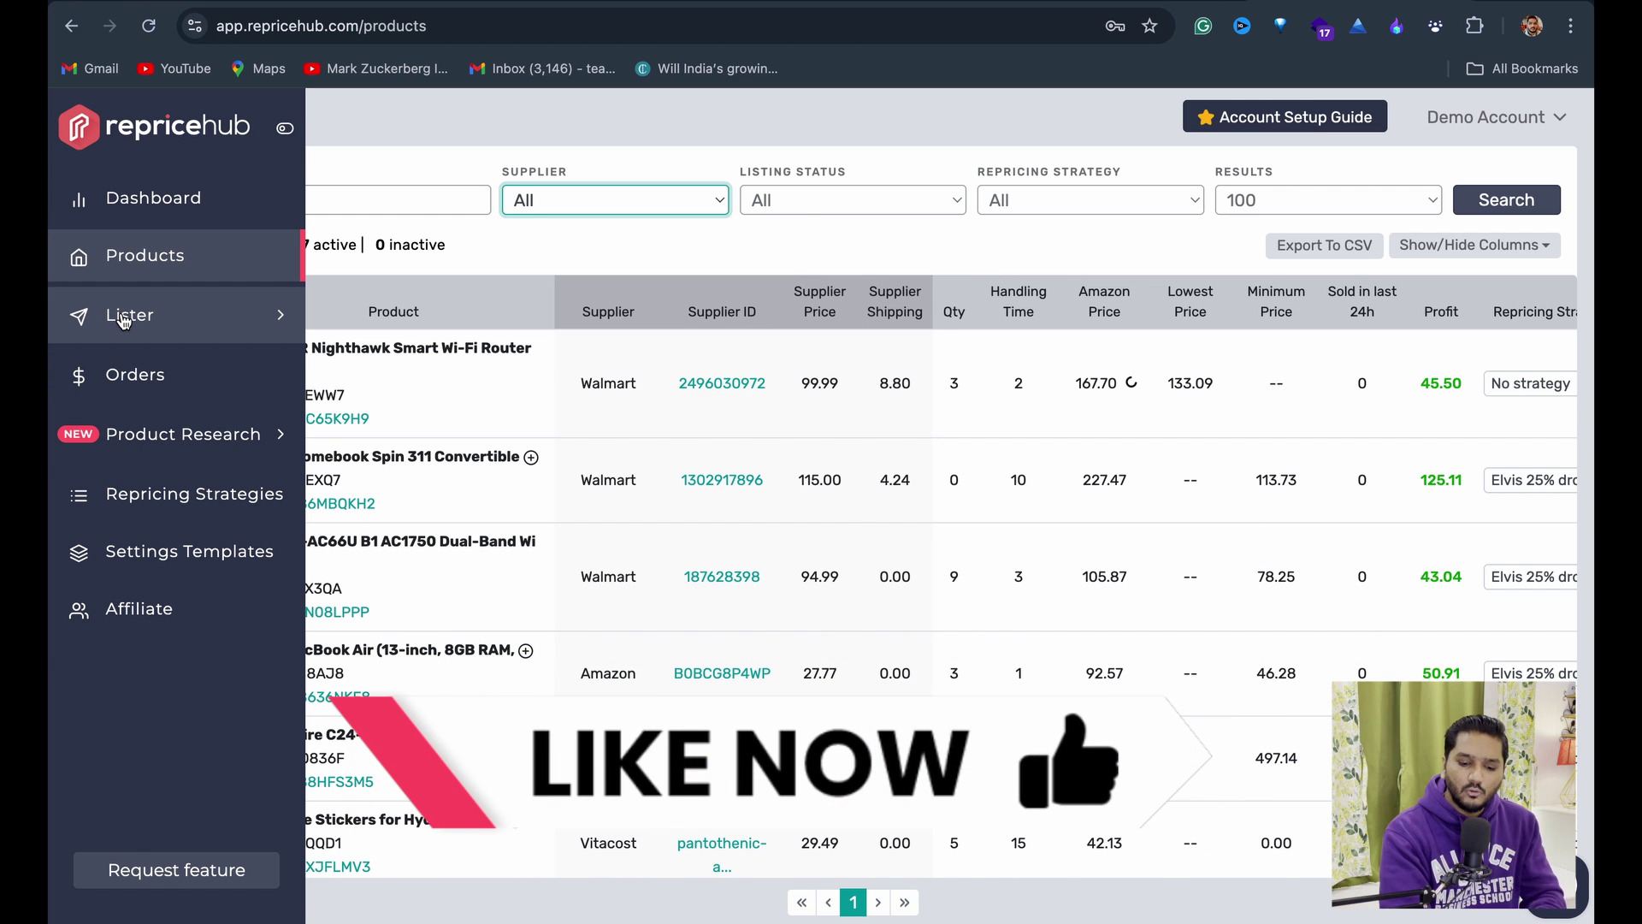
pyautogui.click(124, 317)
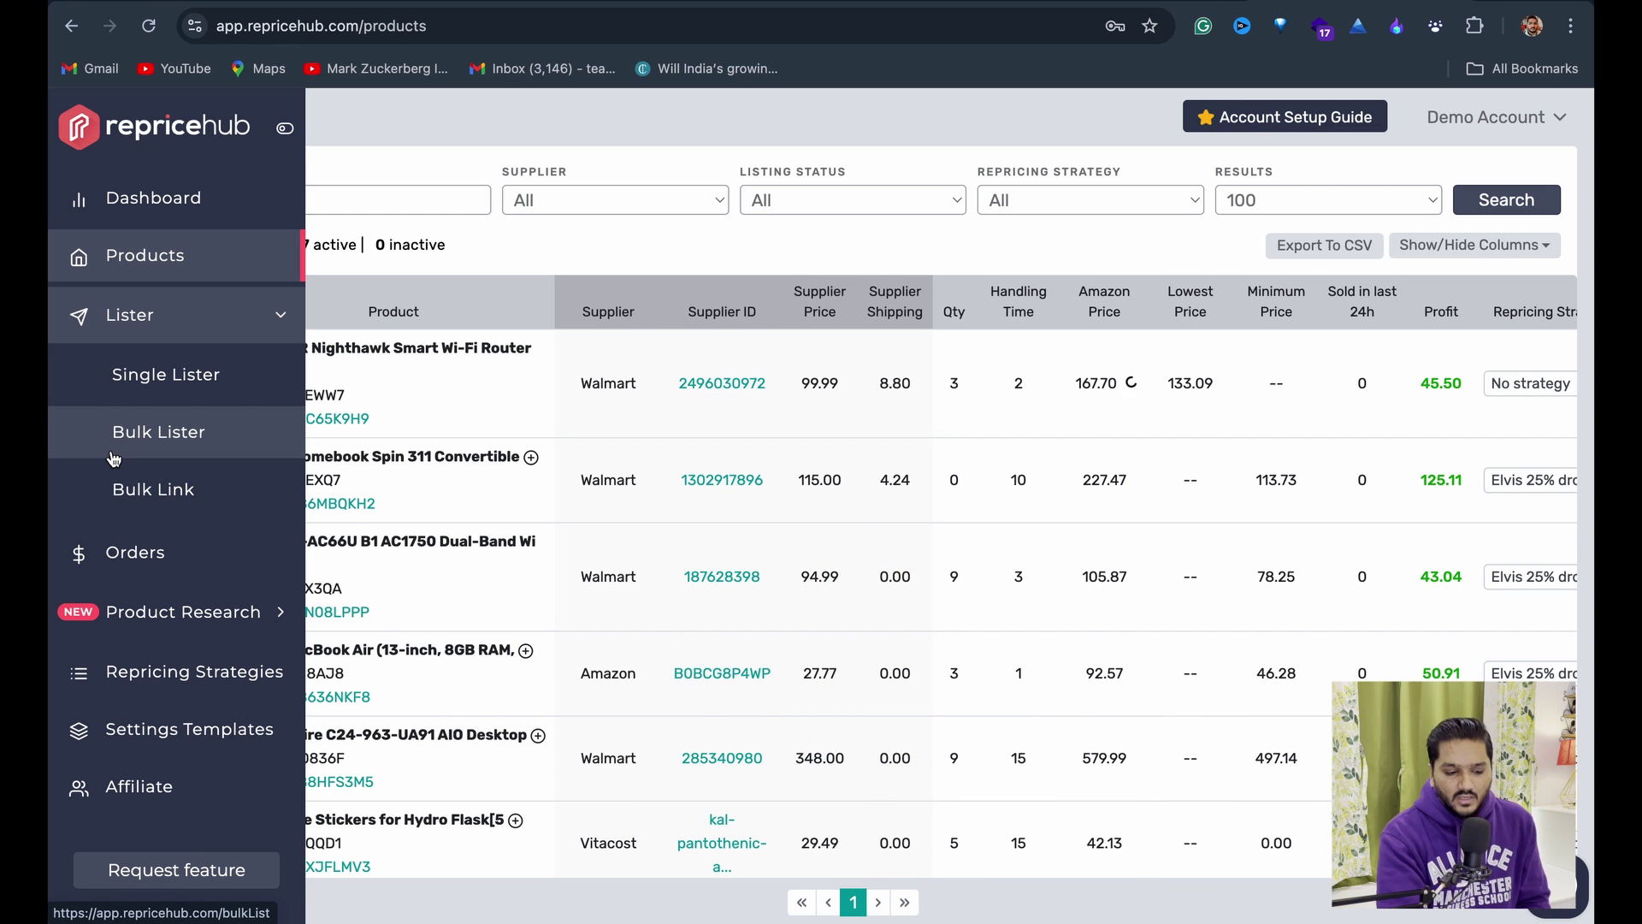
# Open the Amazon orders and review the supplier costs, profit and profit margin of the Acer Chromebook Spin 311 order.
pyautogui.click(110, 555)
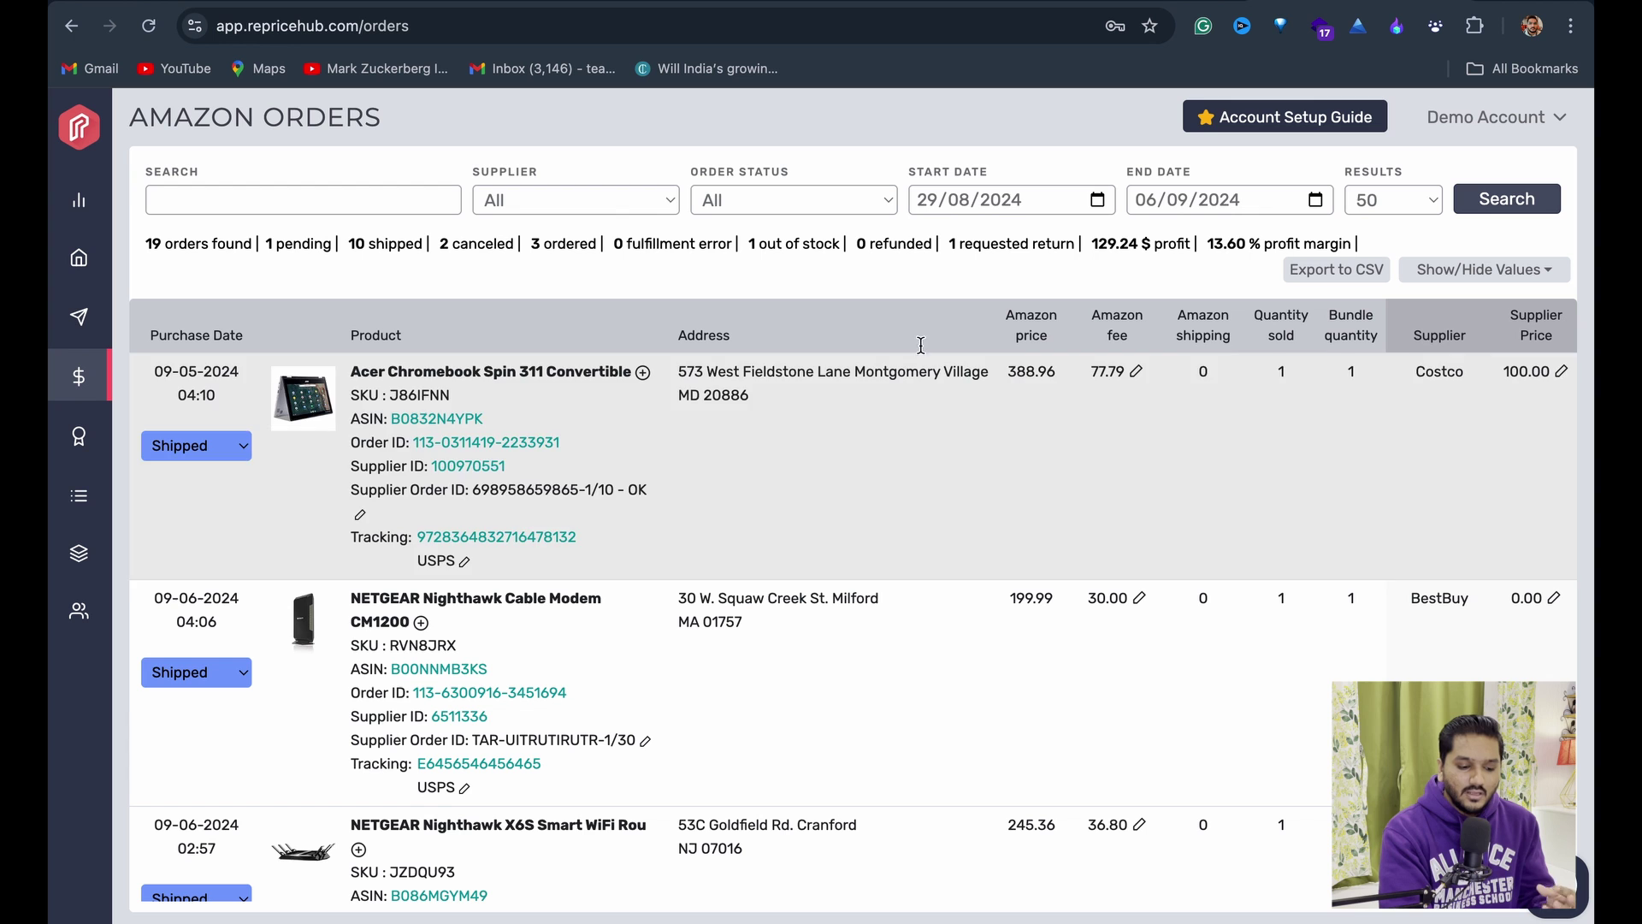
pyautogui.hscroll(3, 1265, 442)
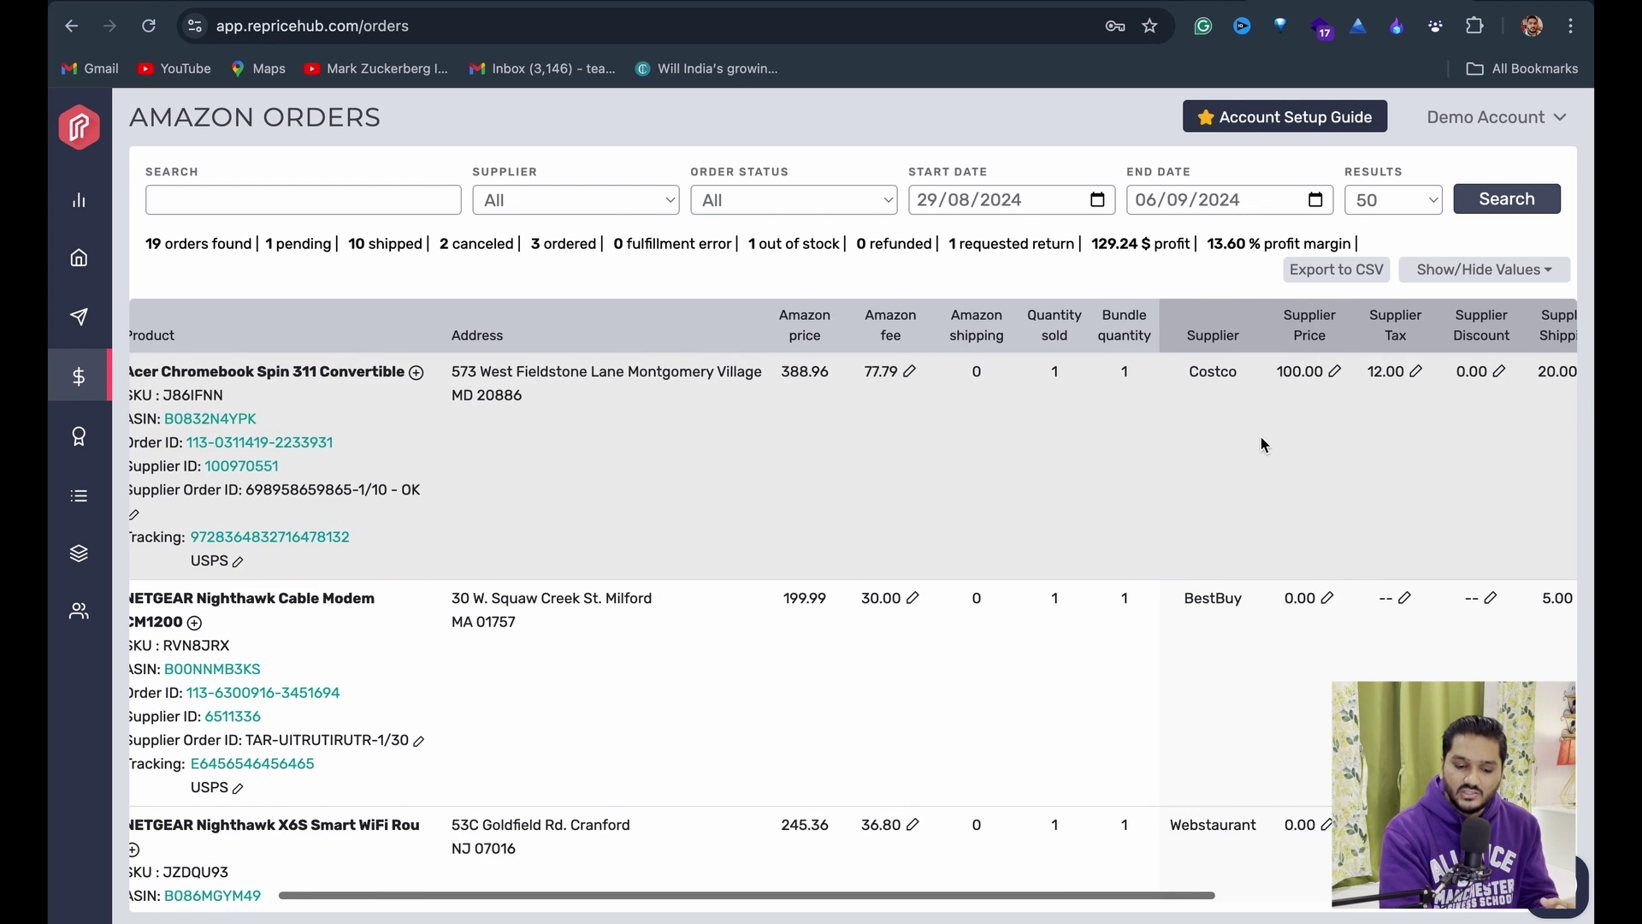
pyautogui.hscroll(3, 1414, 396)
pyautogui.hscroll(1, 1413, 396)
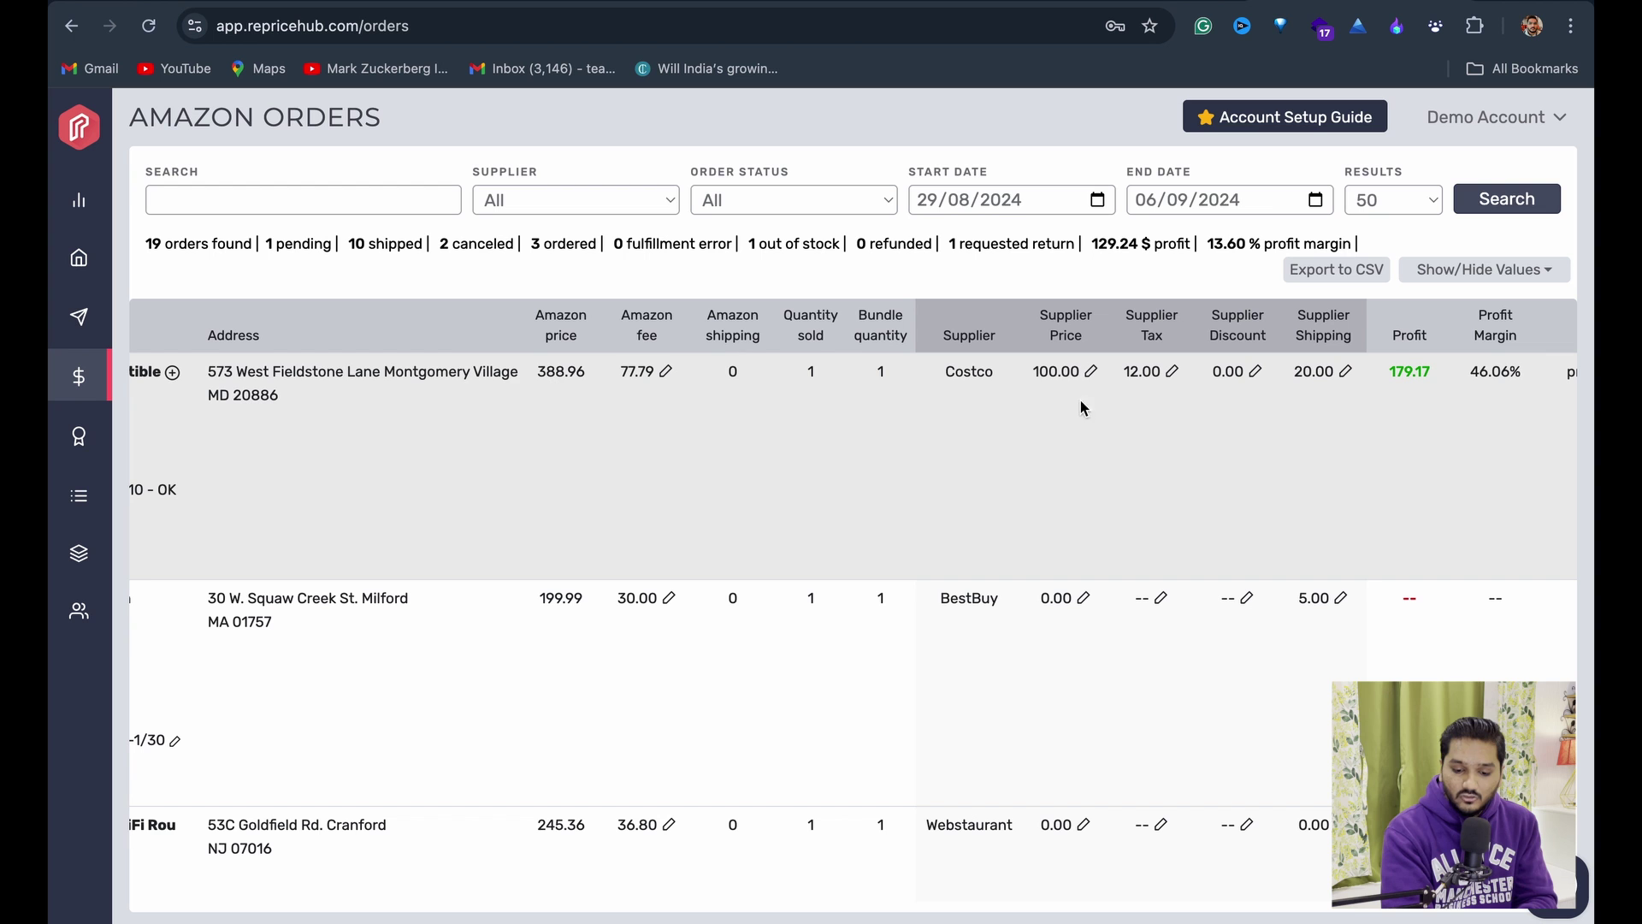
pyautogui.moveTo(1392, 373); pyautogui.dragTo(1457, 379)
pyautogui.hscroll(2, 1463, 515)
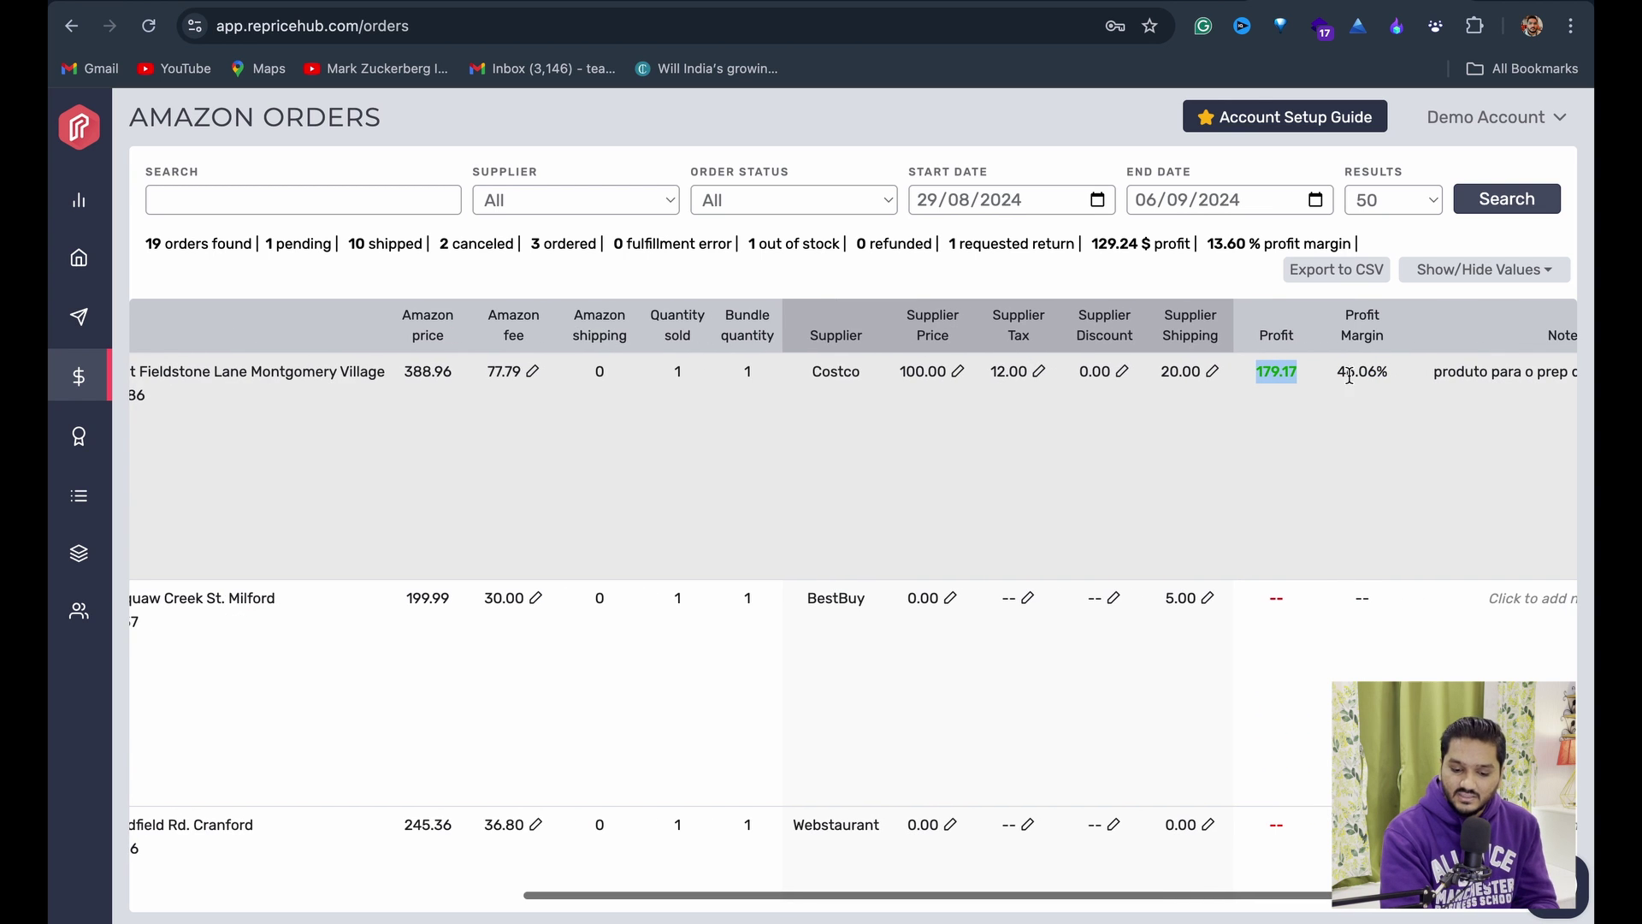
# Change the status of the Acer Chromebook Spin 311 Convertible order to Ordered.
pyautogui.hscroll(-10, 1356, 398)
pyautogui.click(222, 457)
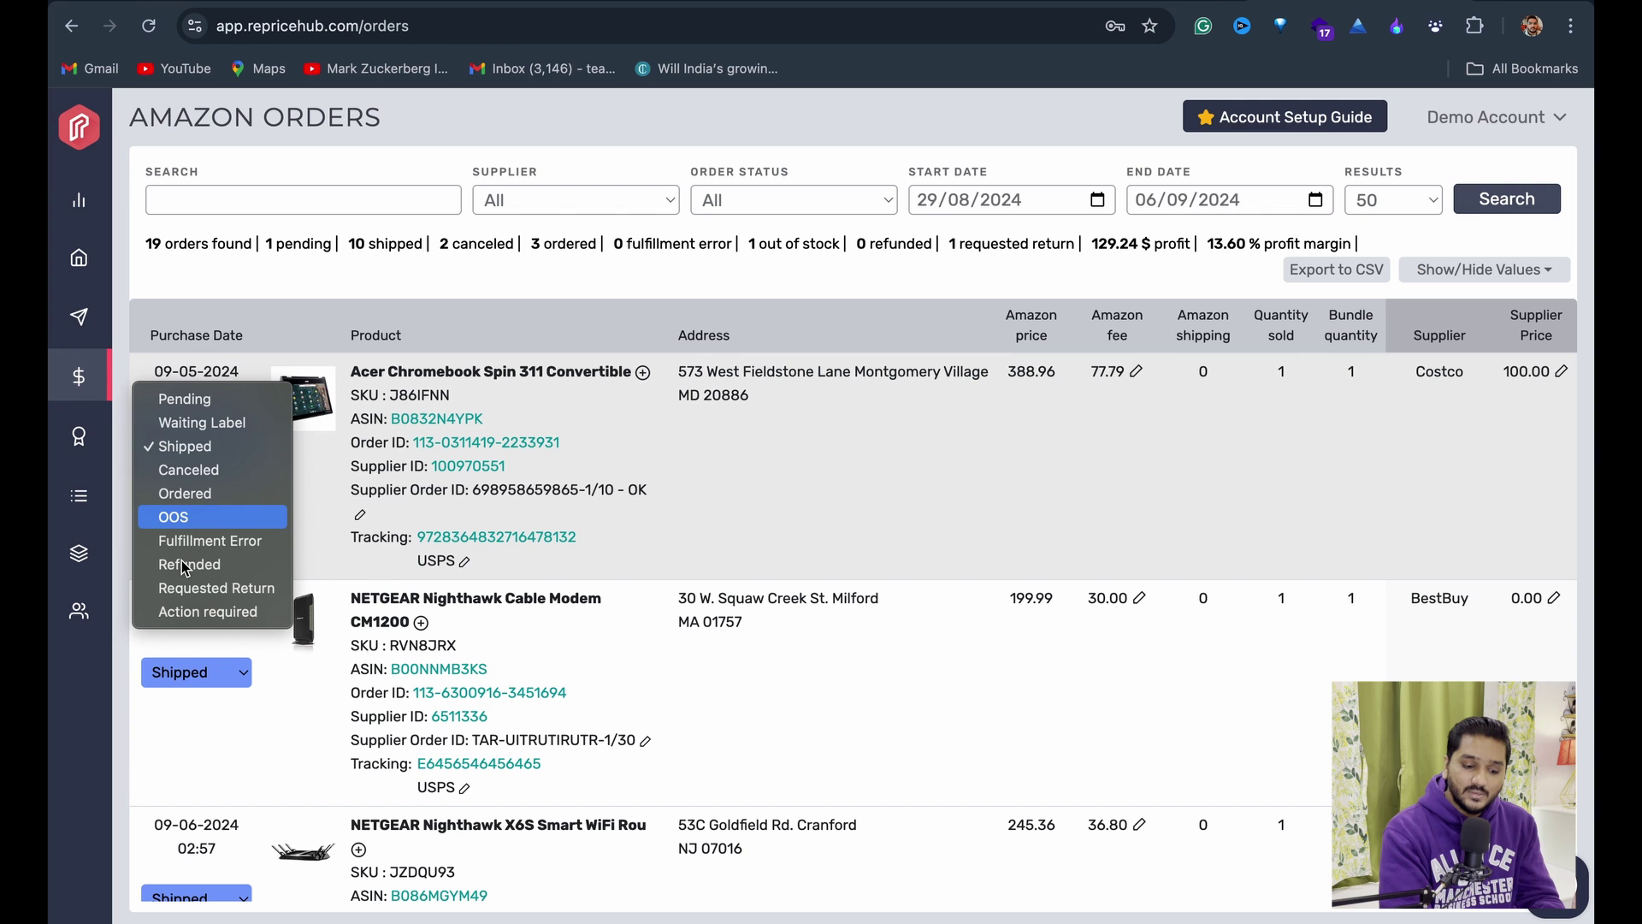
pyautogui.click(209, 494)
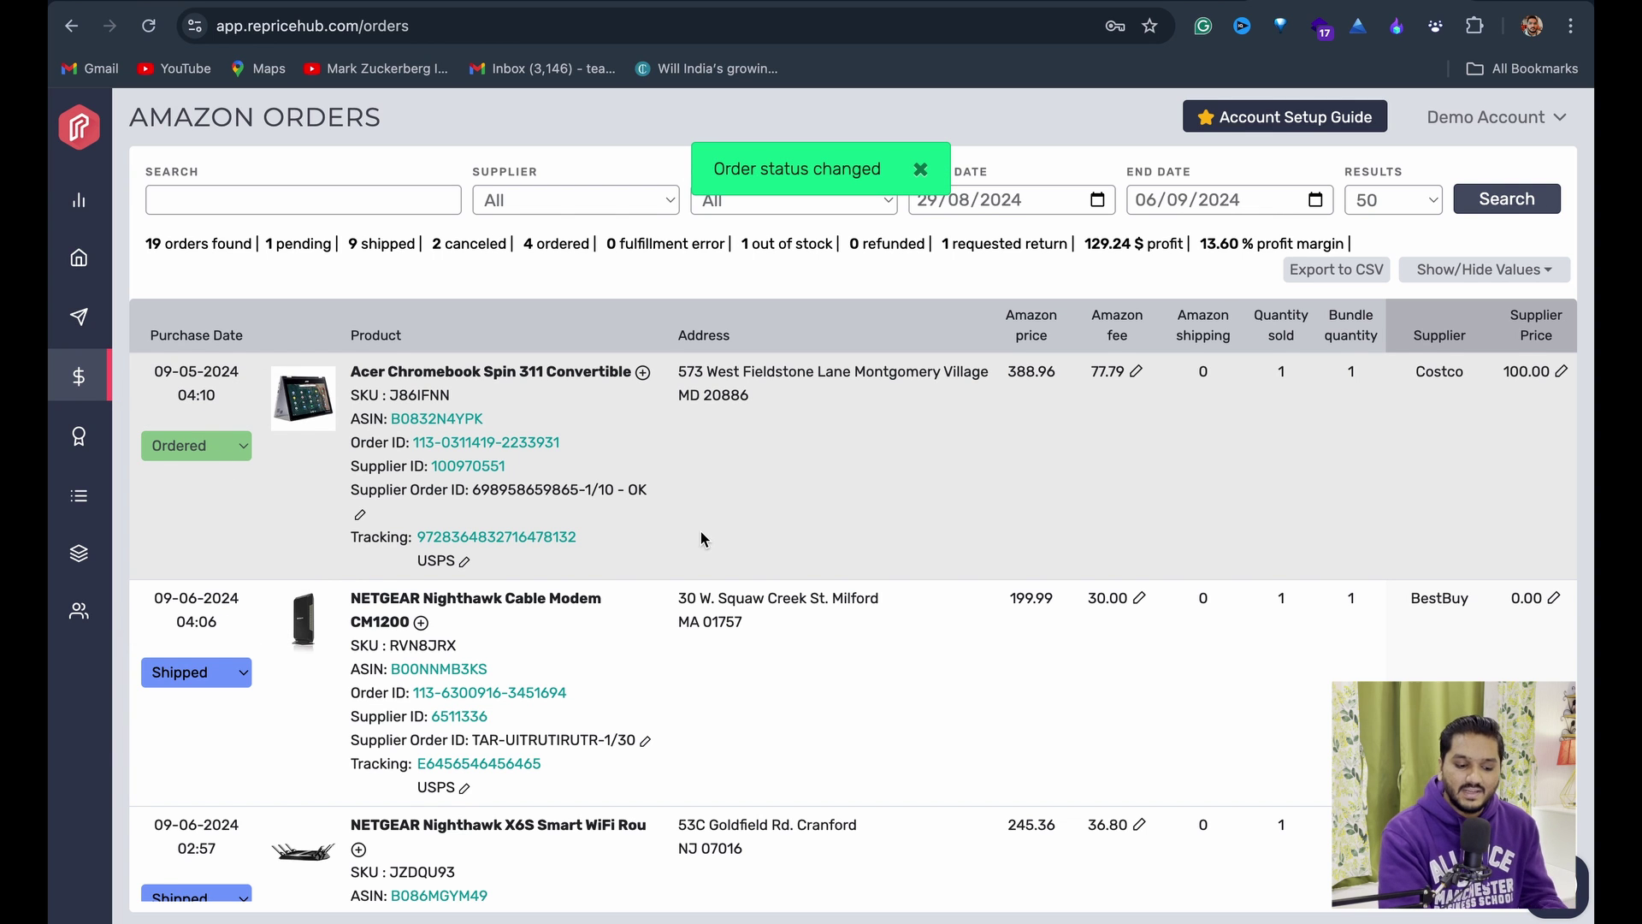
# Review the tracking details, statuses and supplier information of the orders further down the Amazon orders list.
pyautogui.scroll(-1, 477, 485)
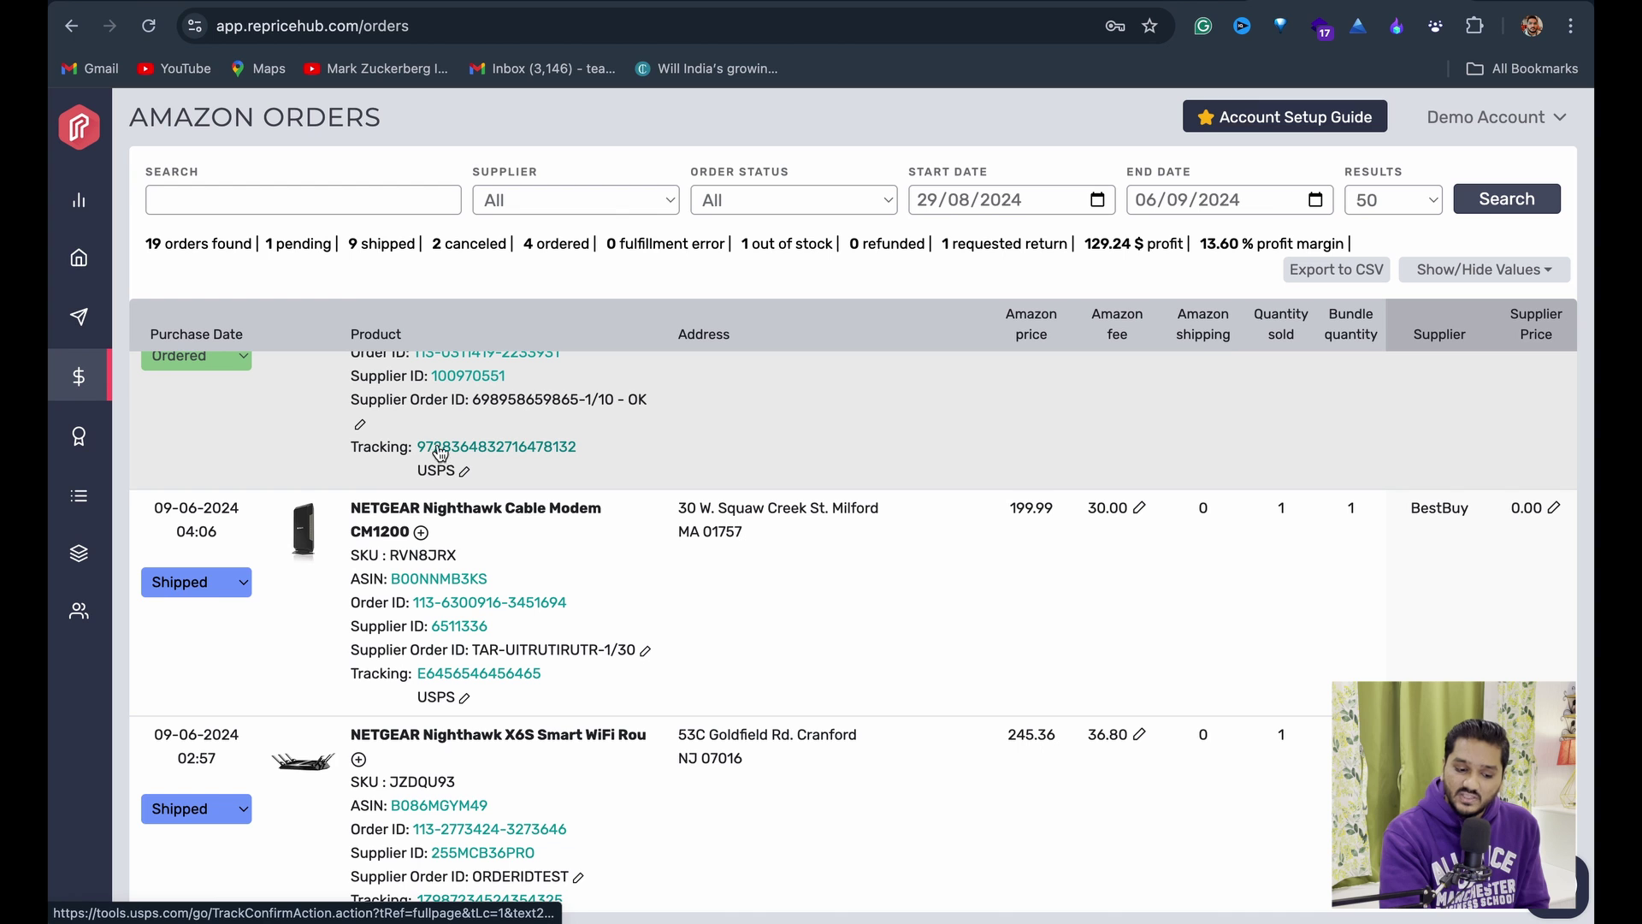
pyautogui.scroll(1, 521, 421)
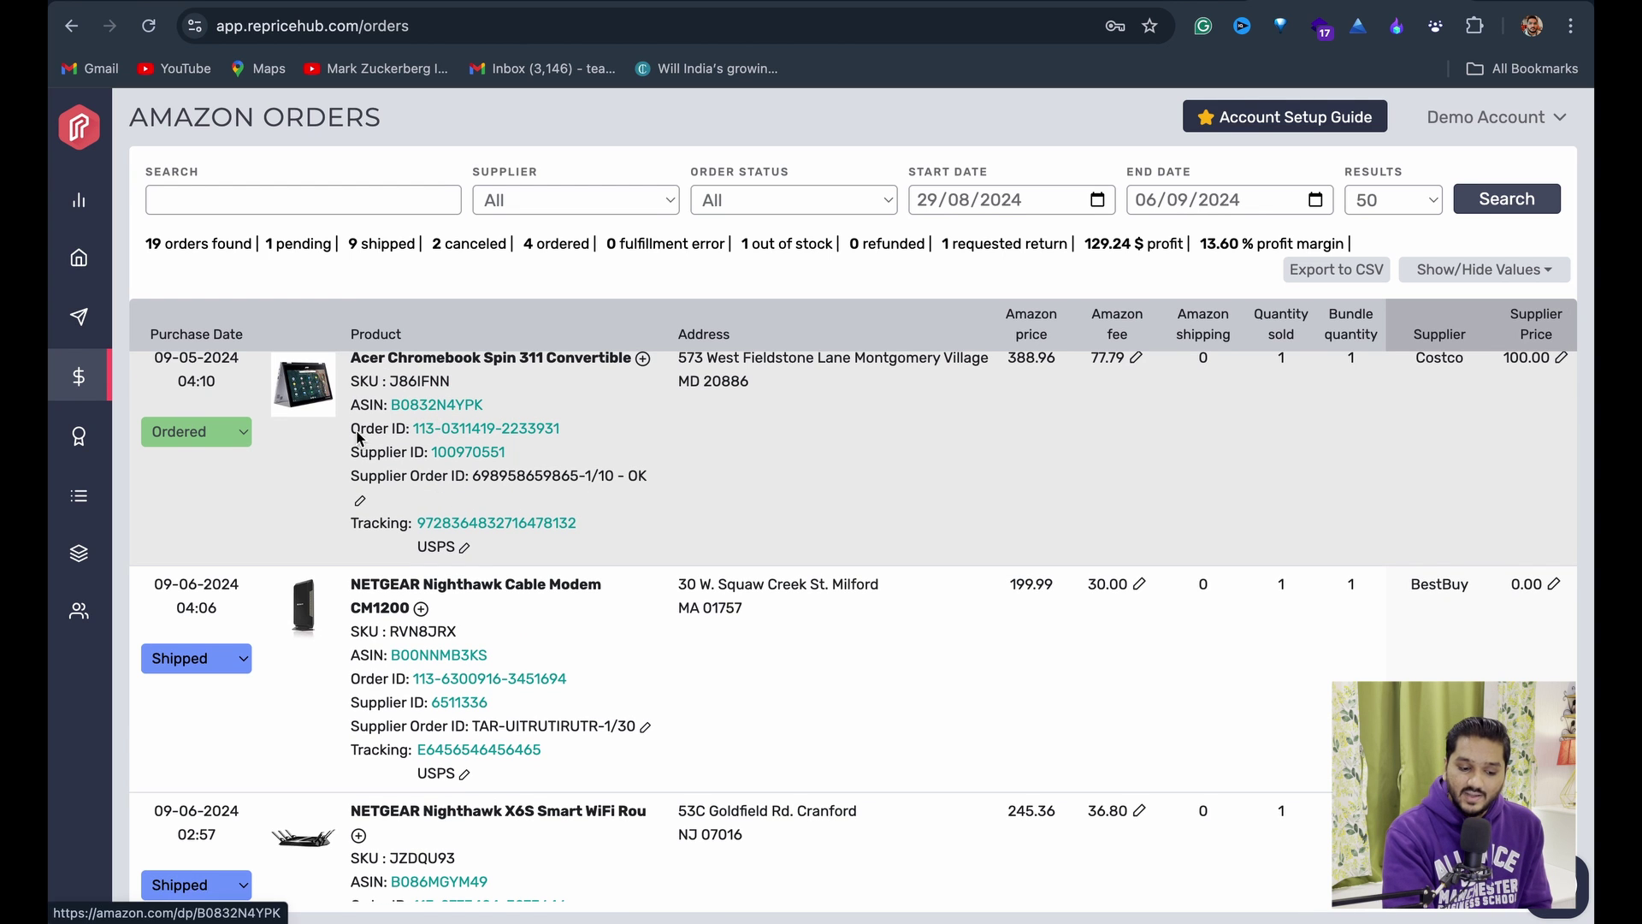
pyautogui.scroll(-6, 458, 436)
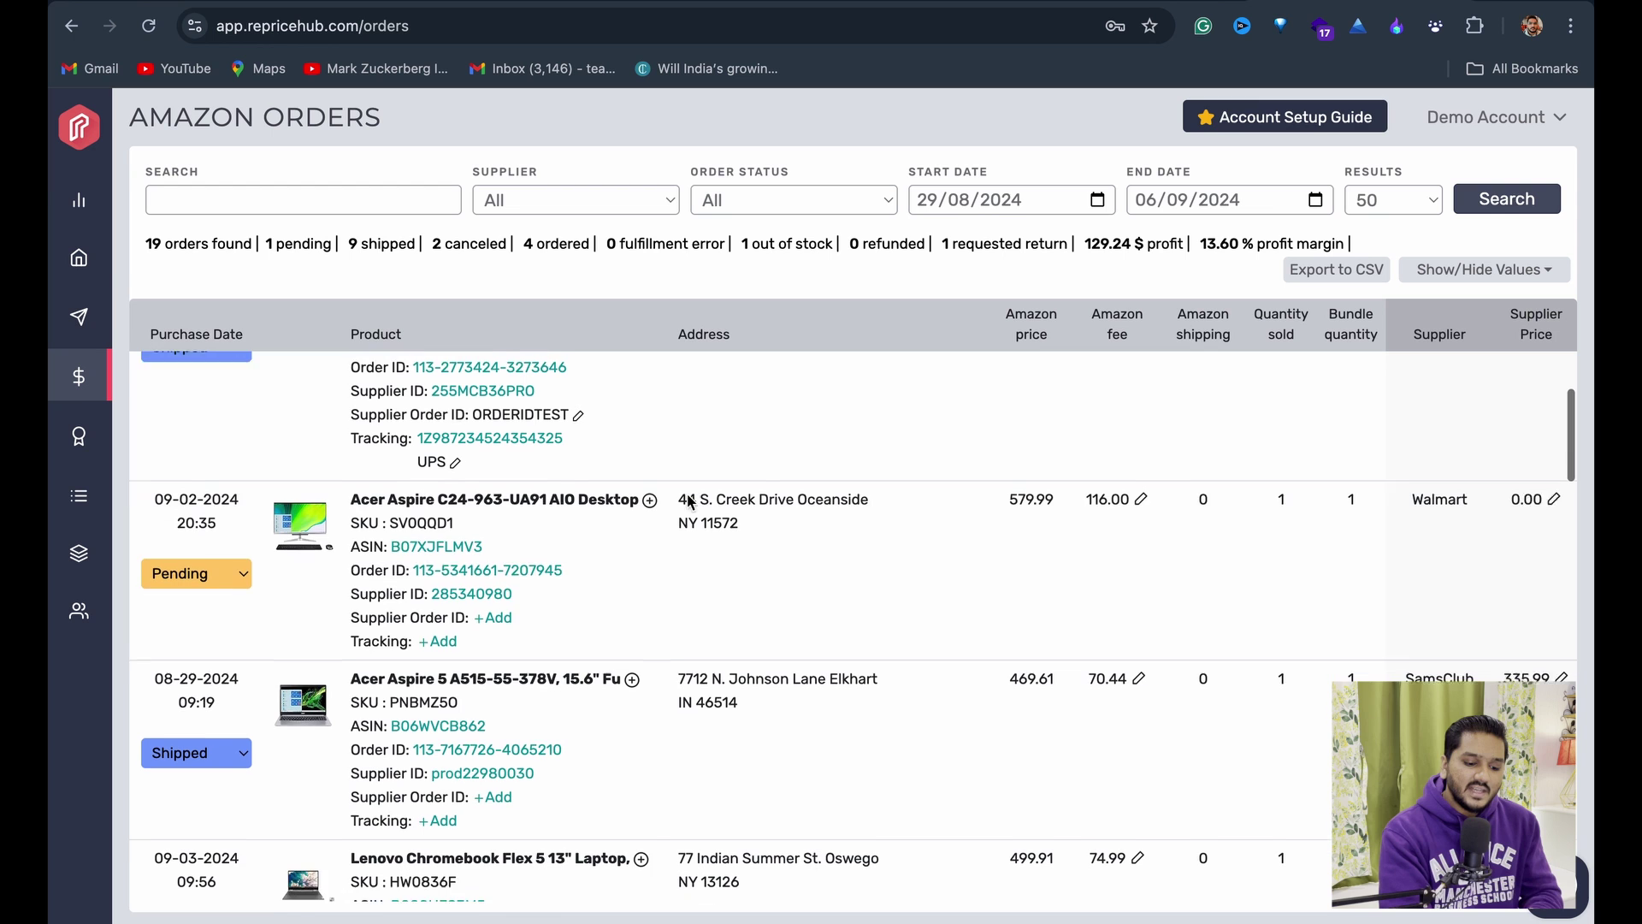
pyautogui.scroll(-3, 229, 596)
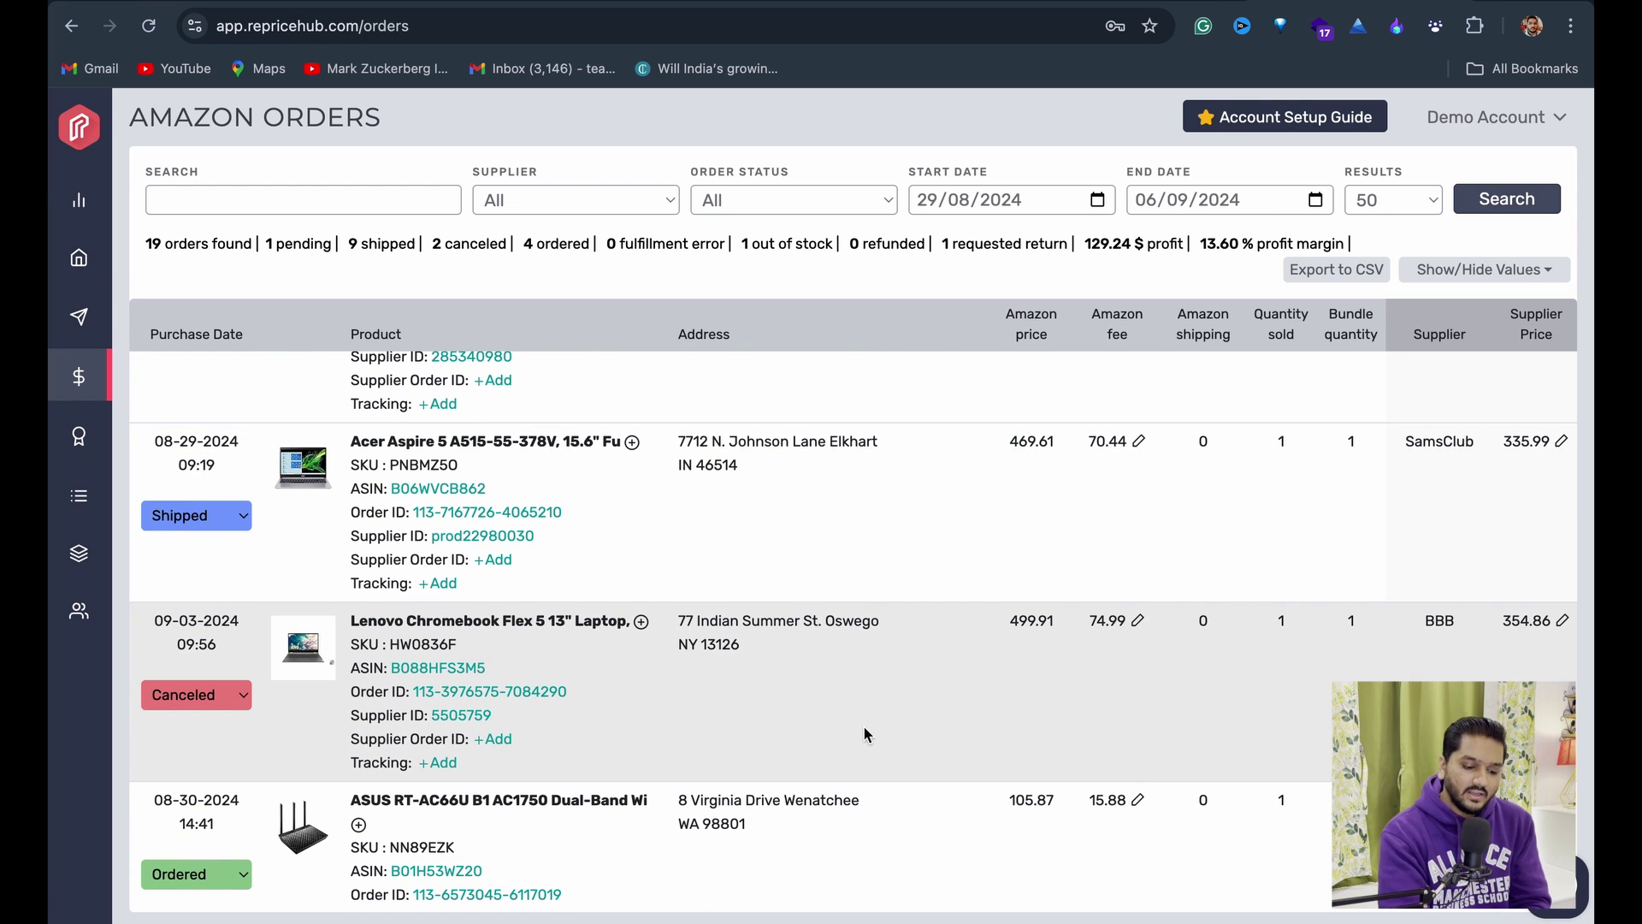
pyautogui.scroll(-3, 582, 650)
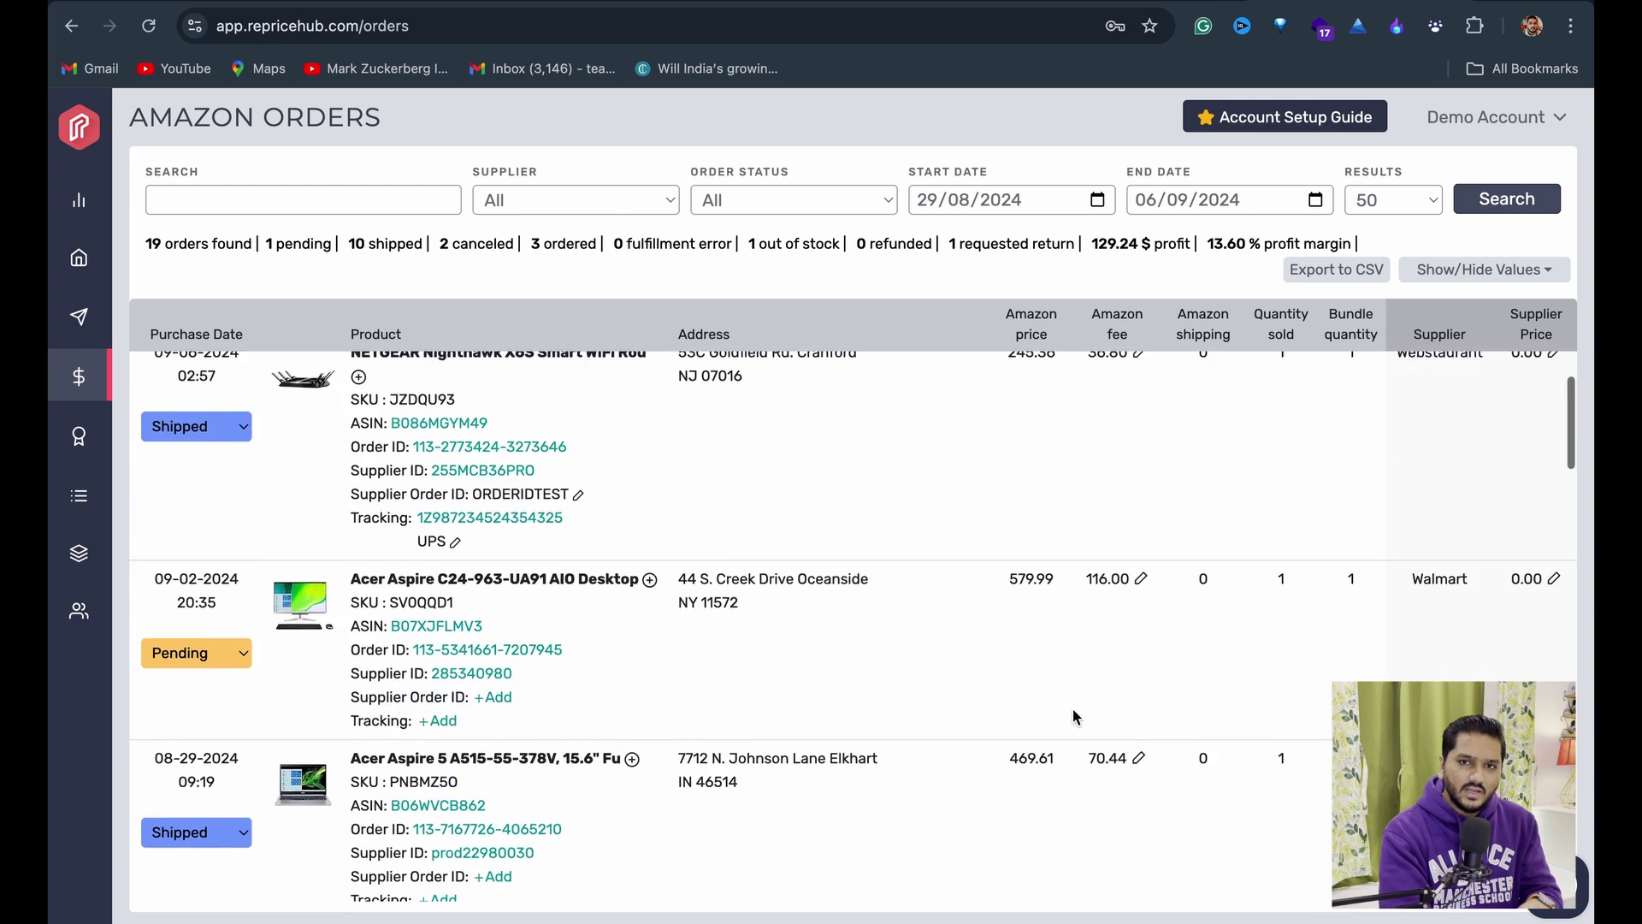
pyautogui.scroll(-5, 1072, 708)
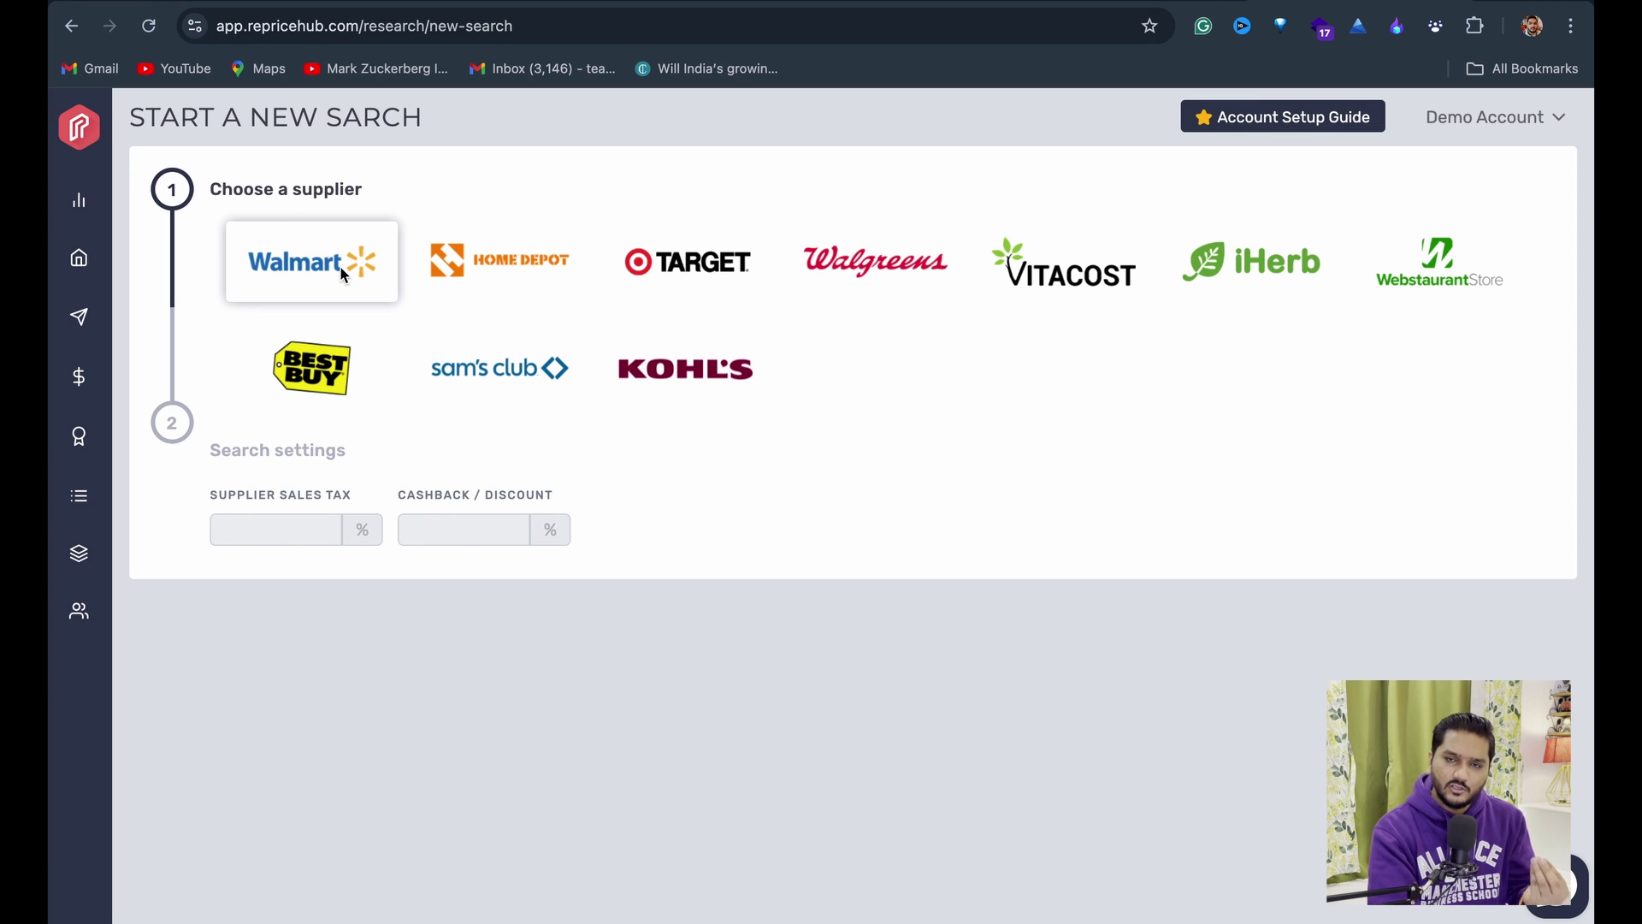
# Start a new product research search with Walmart as the supplier.
pyautogui.click(342, 273)
pyautogui.click(679, 543)
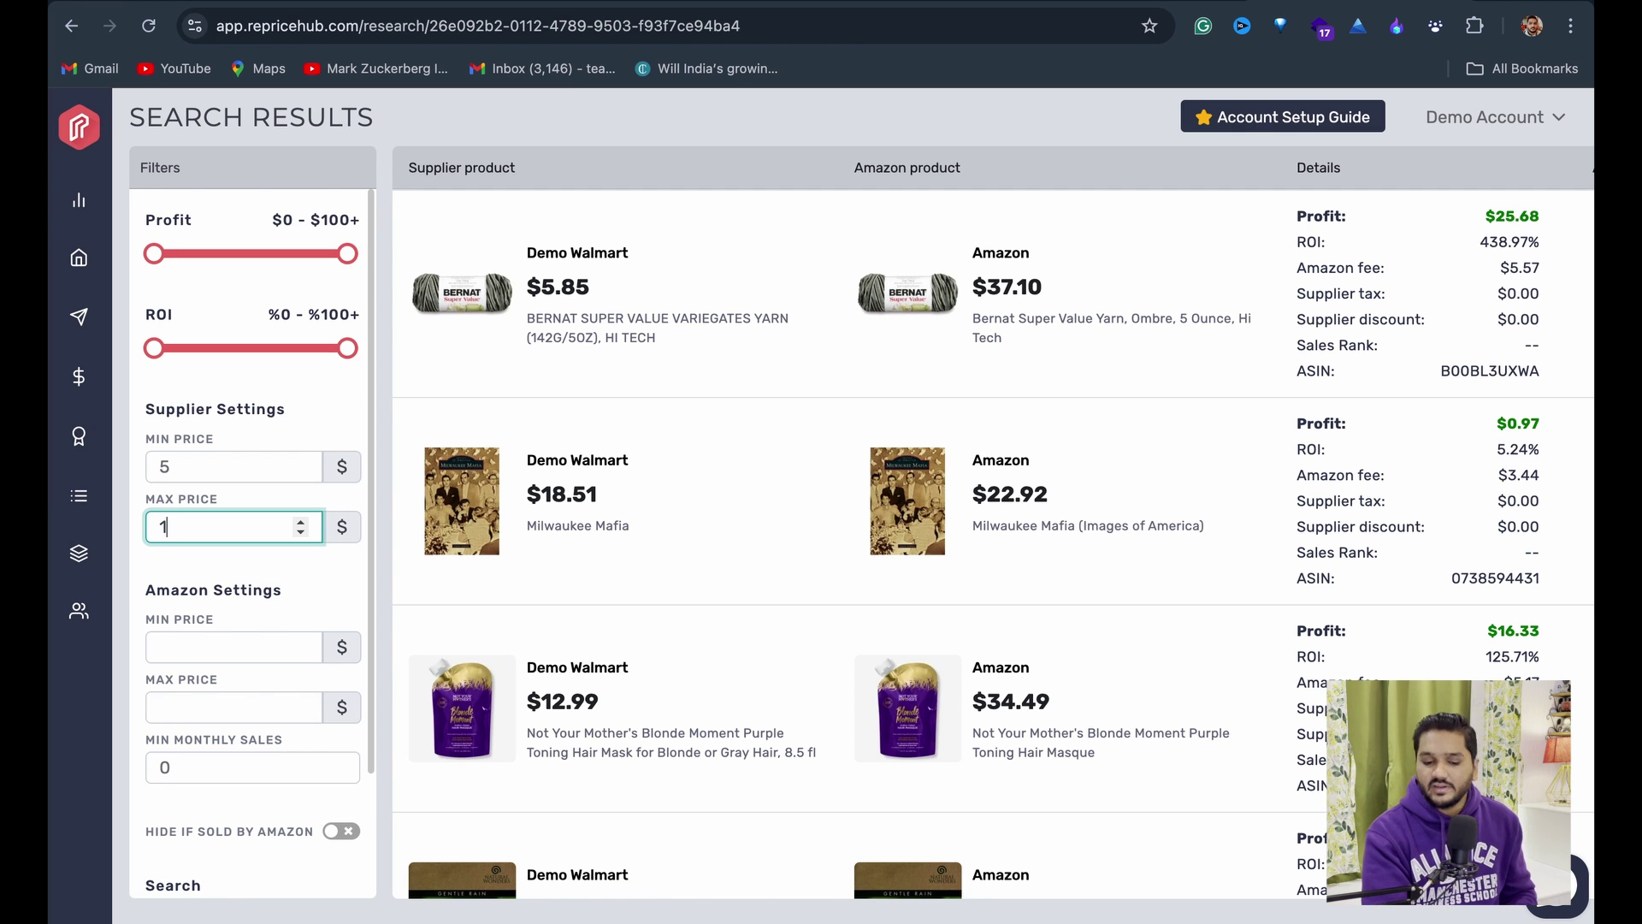
# Filter the search results to a supplier price of $5 to $50 and an Amazon price of $10 to $100.
pyautogui.write('0')
pyautogui.press('BackSpace')
pyautogui.press('BackSpace')
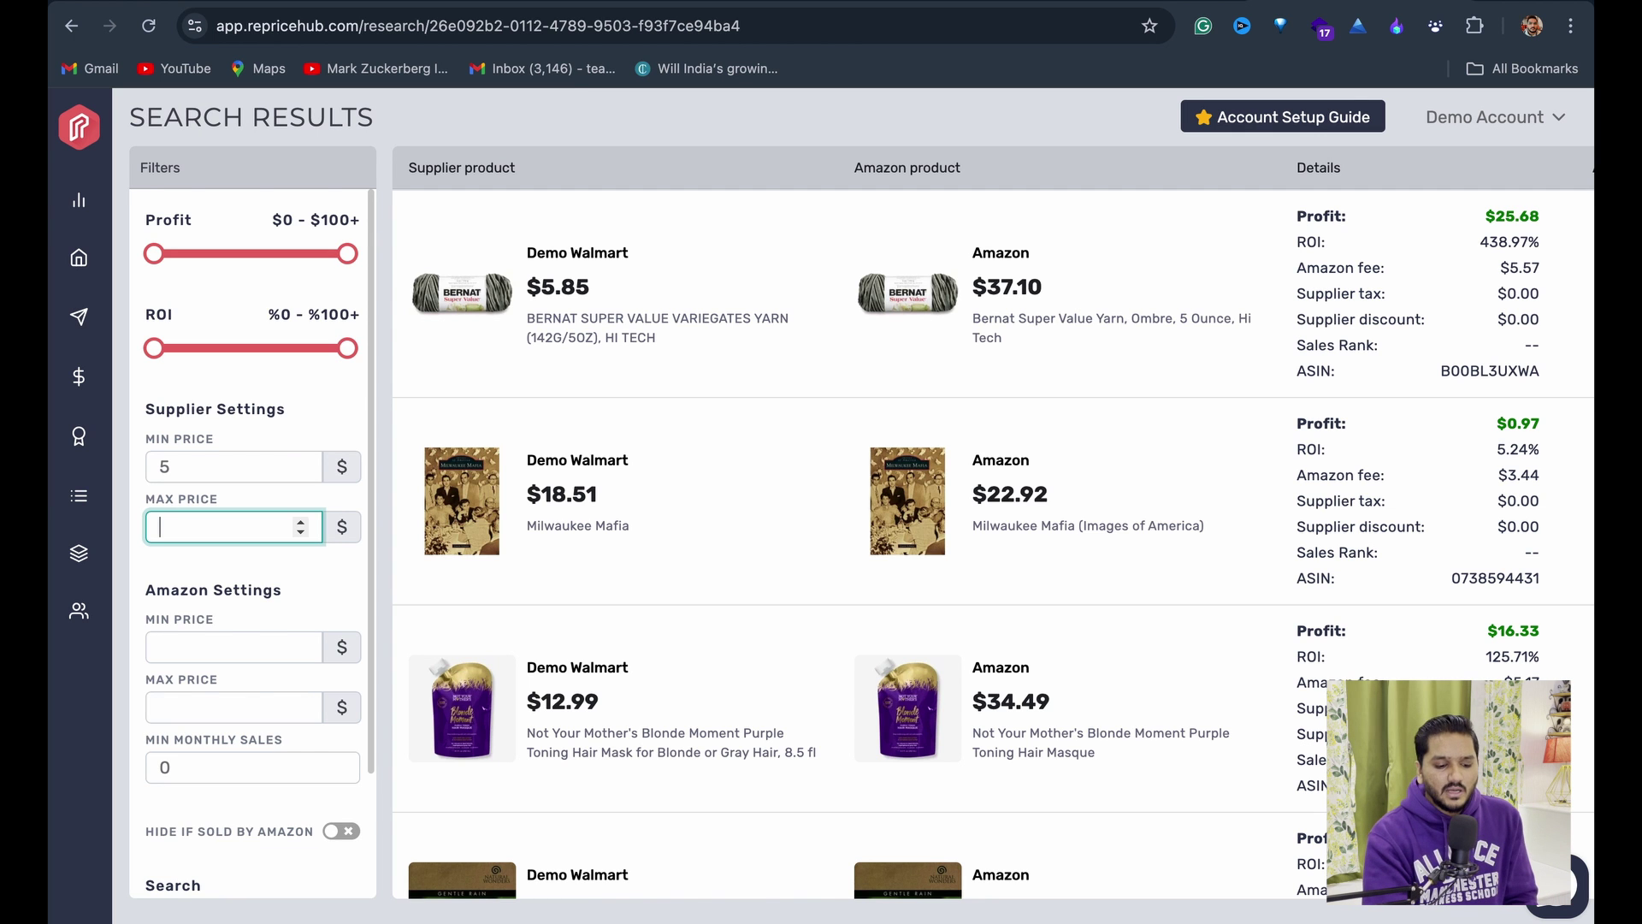
pyautogui.write('50')
pyautogui.click(243, 655)
pyautogui.write('10')
pyautogui.click(252, 711)
pyautogui.write('100')
pyautogui.scroll(-2, 248, 855)
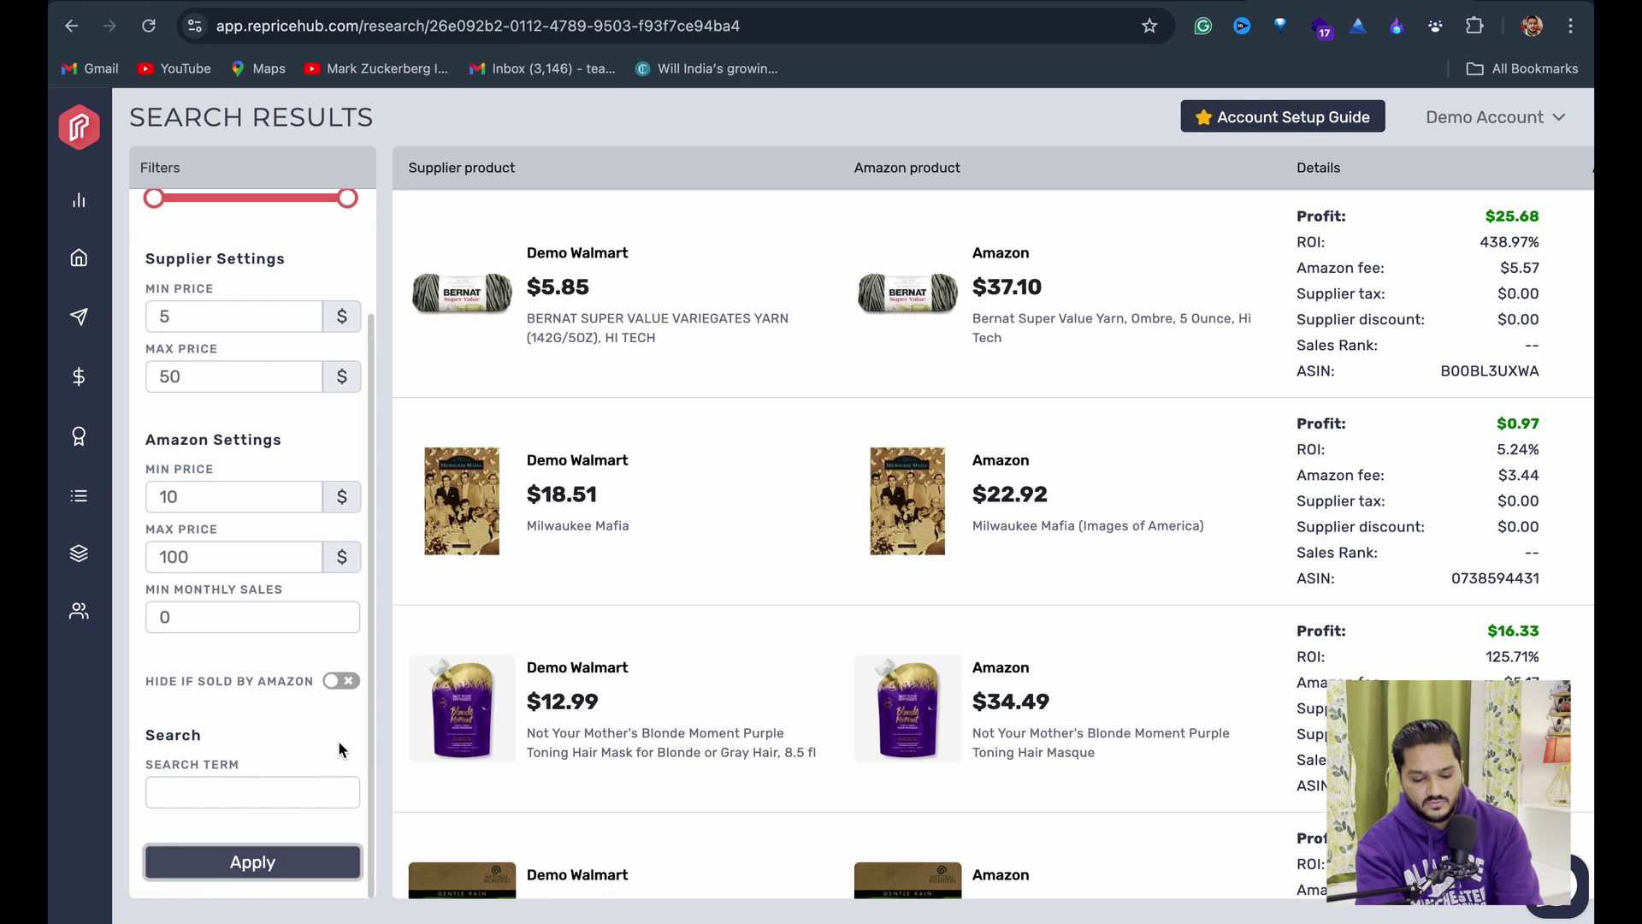
pyautogui.scroll(2, 341, 741)
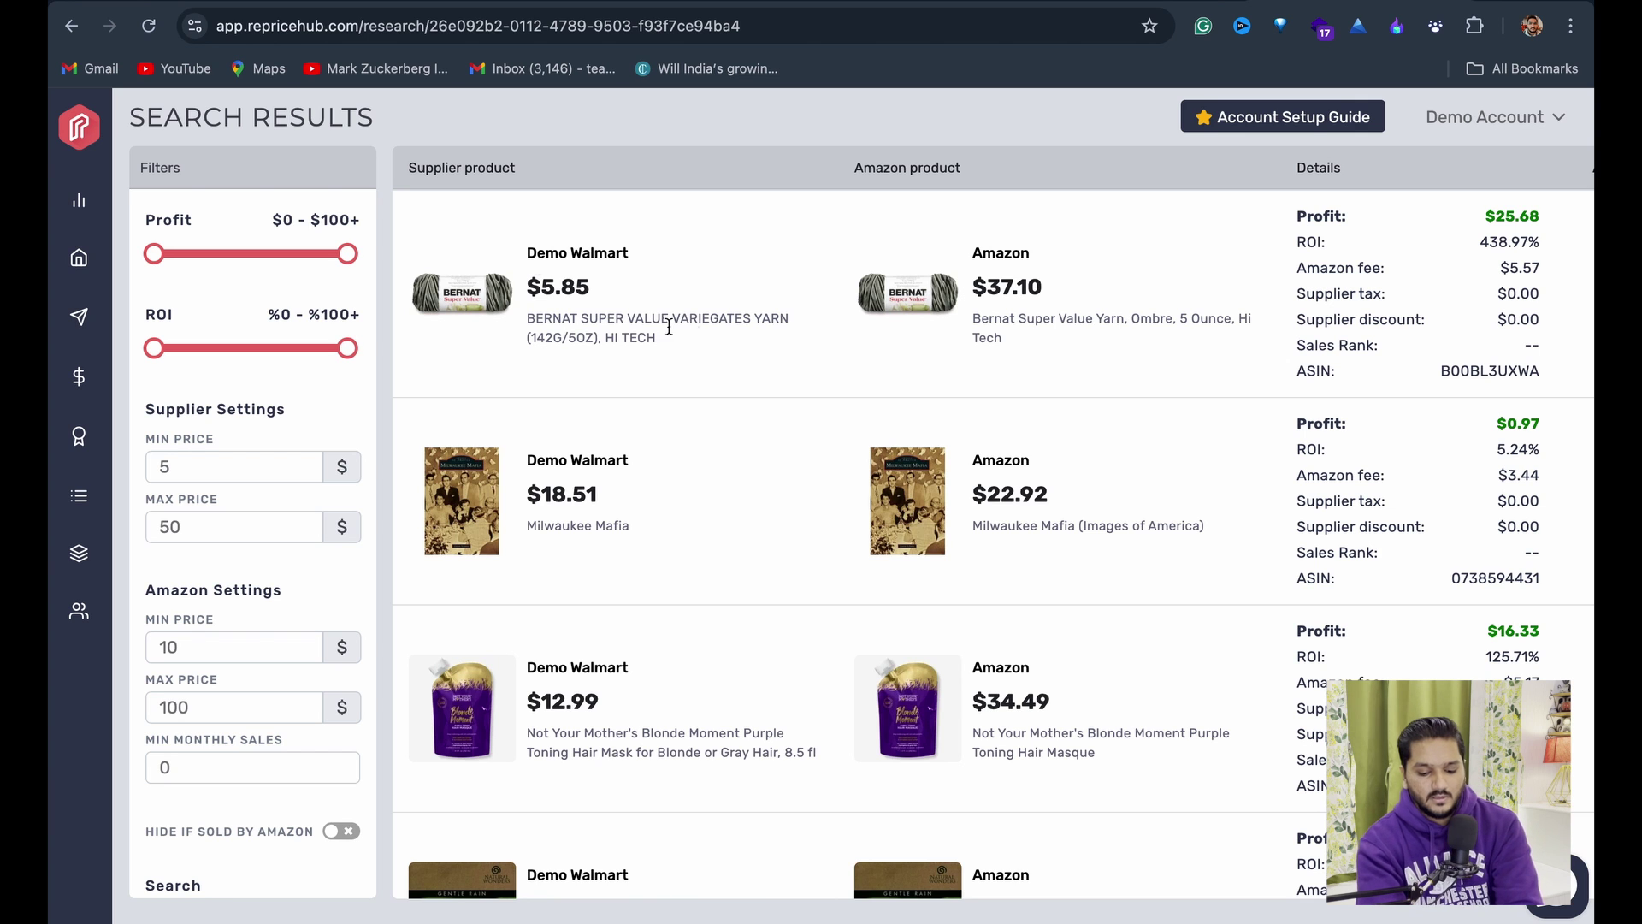
# Compare the Walmart and Amazon prices of the Bernat Super Value yarn and check its profit details.
pyautogui.moveTo(539, 289); pyautogui.dragTo(609, 296)
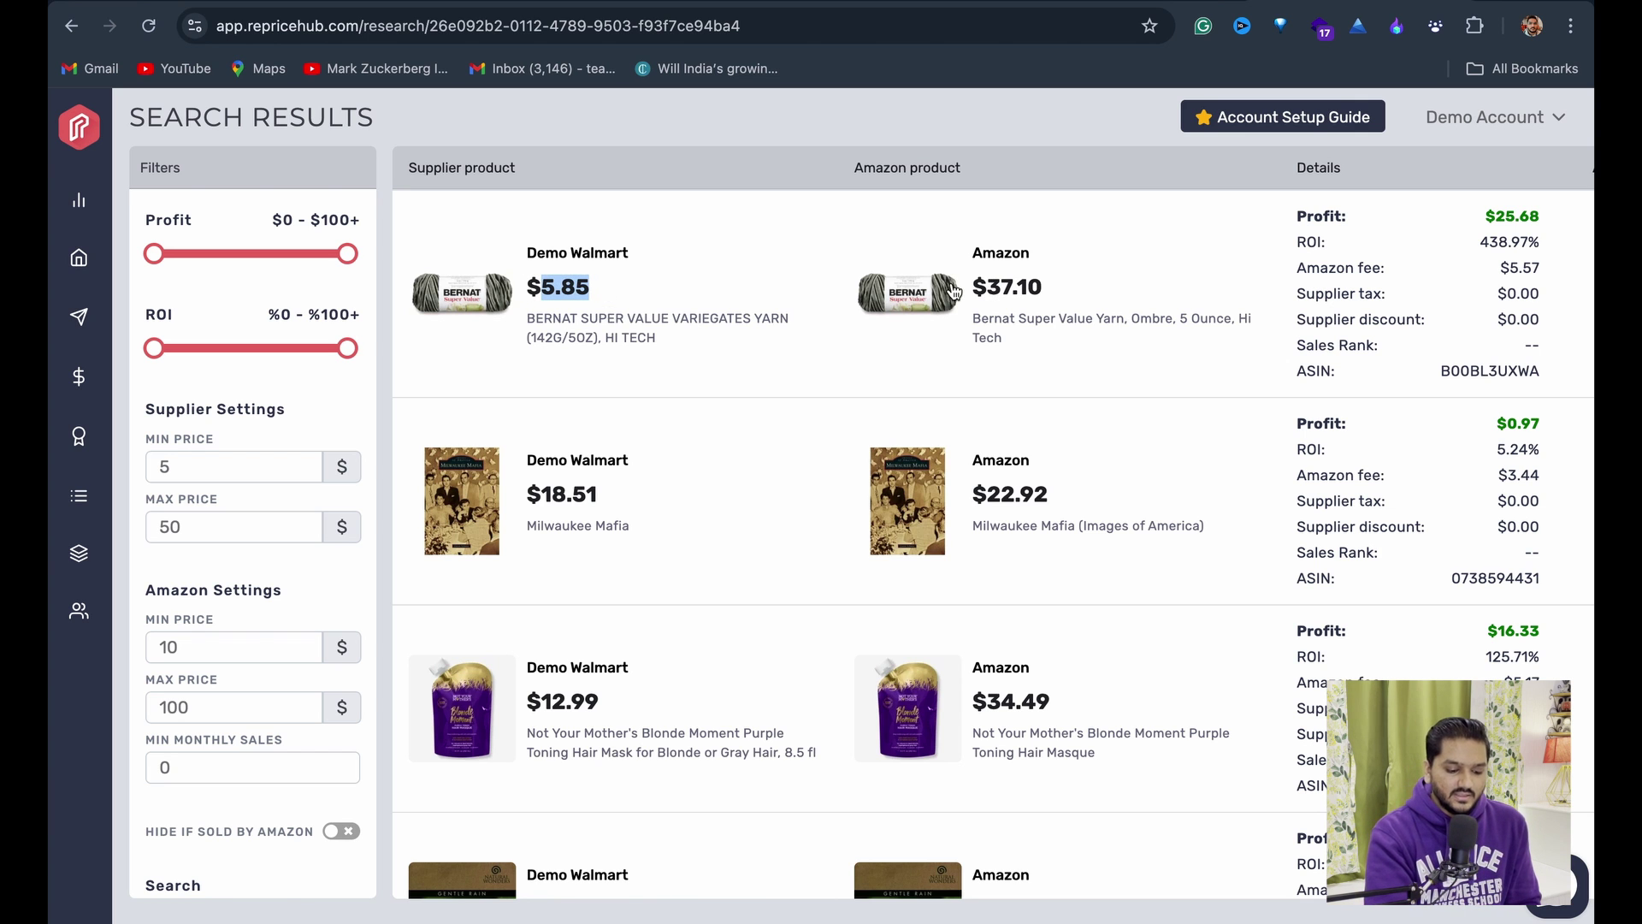
pyautogui.click(732, 196)
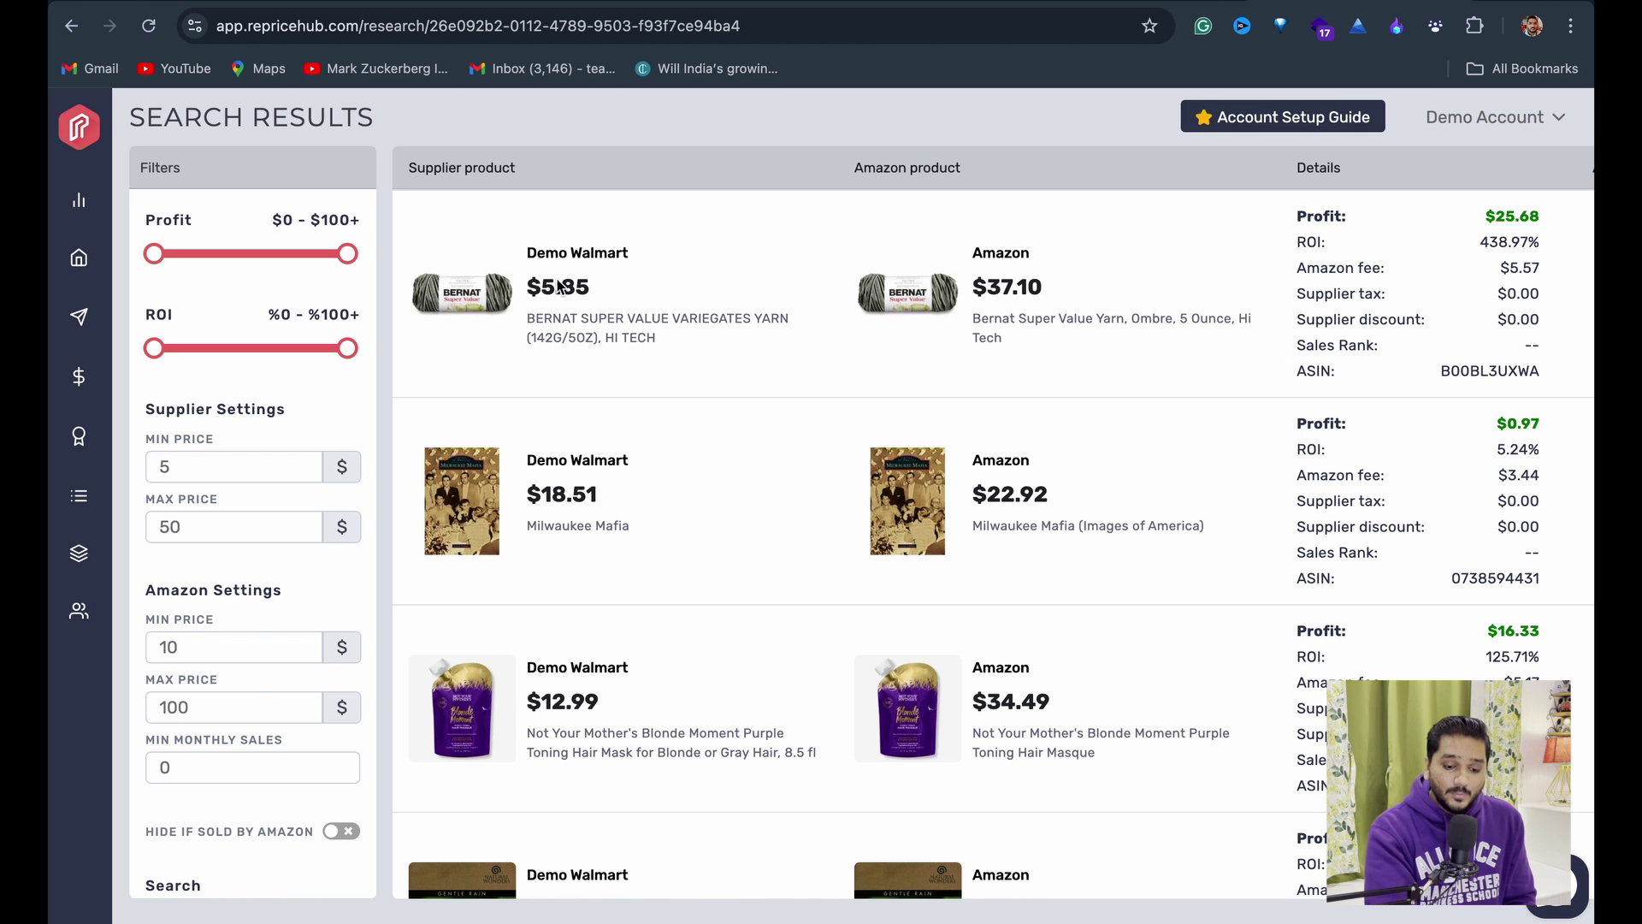
pyautogui.moveTo(545, 286); pyautogui.dragTo(591, 289)
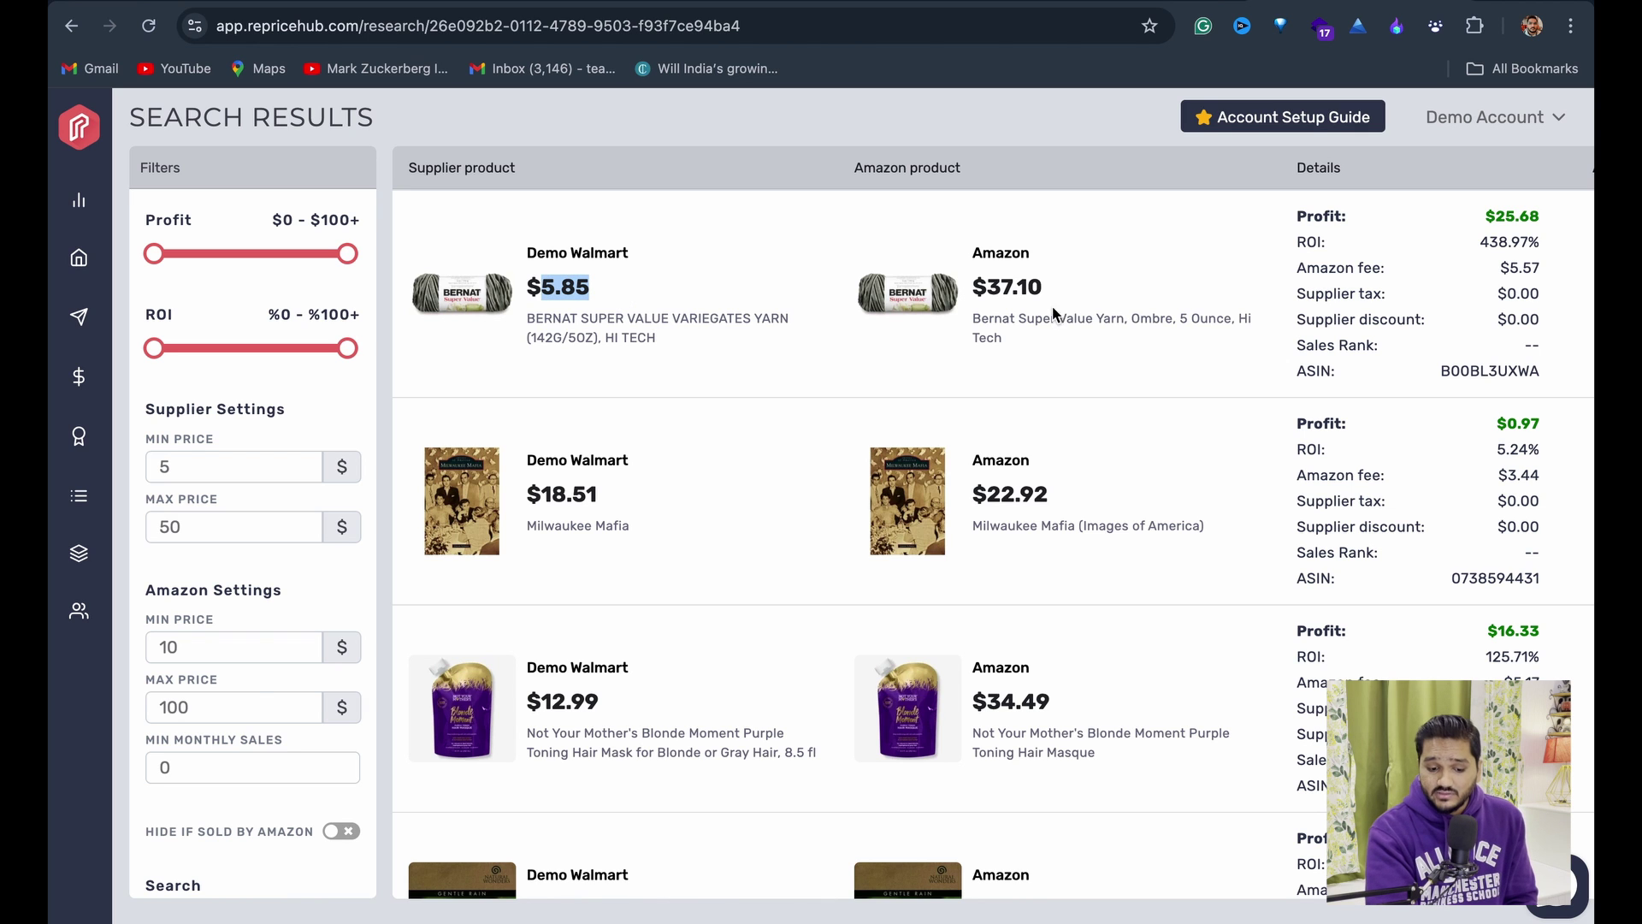
pyautogui.moveTo(988, 286); pyautogui.dragTo(1029, 289)
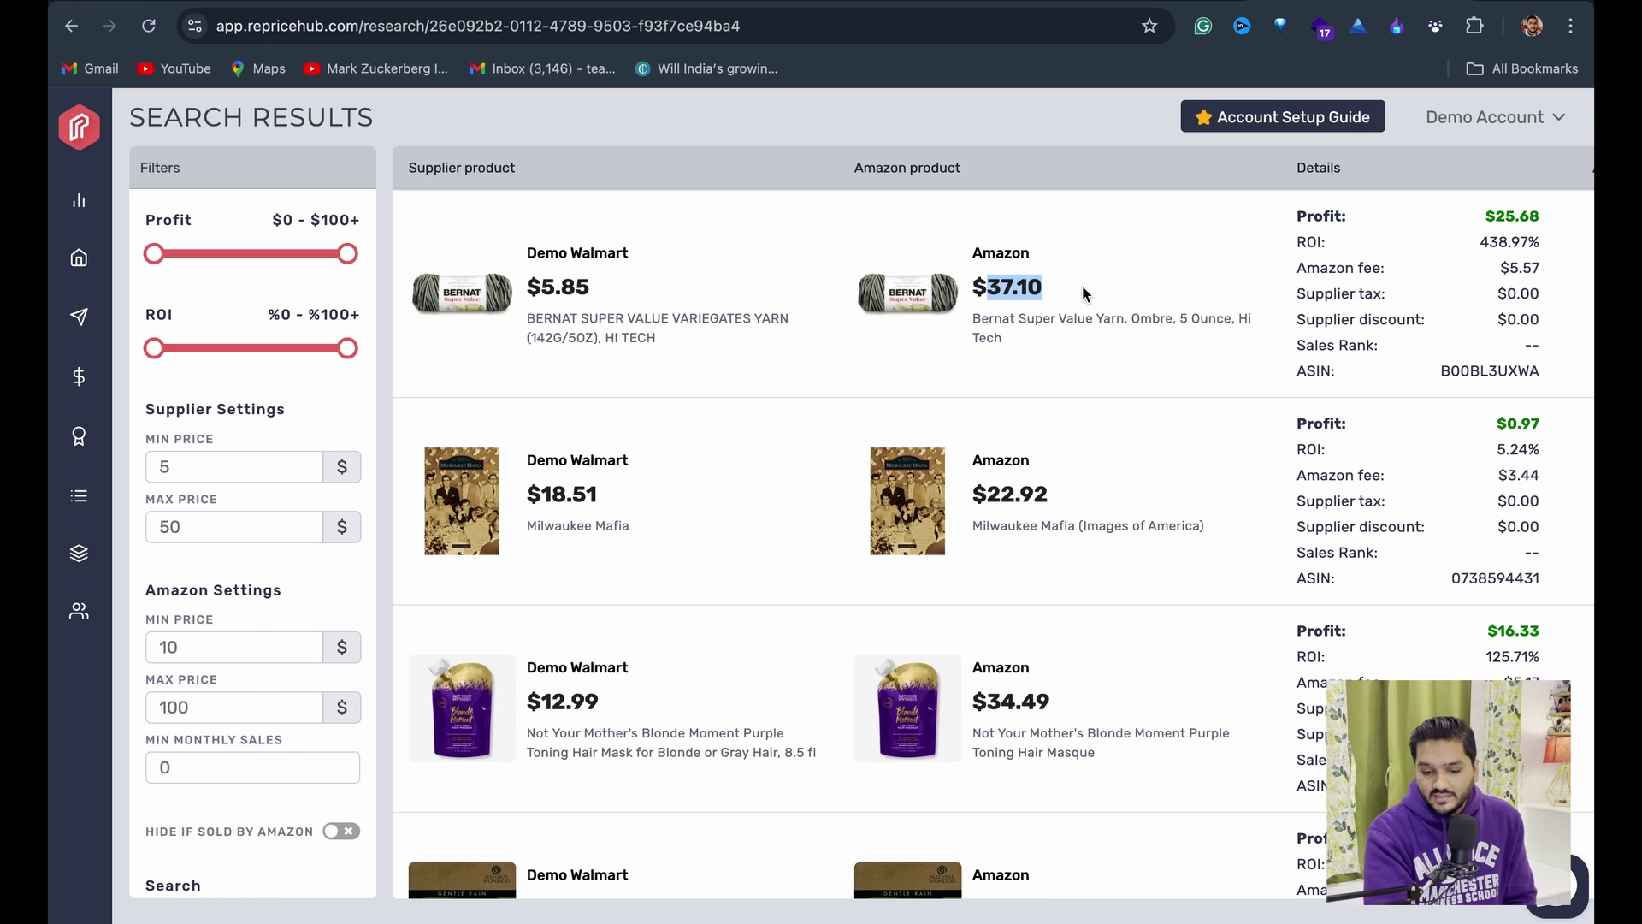
pyautogui.click(1109, 227)
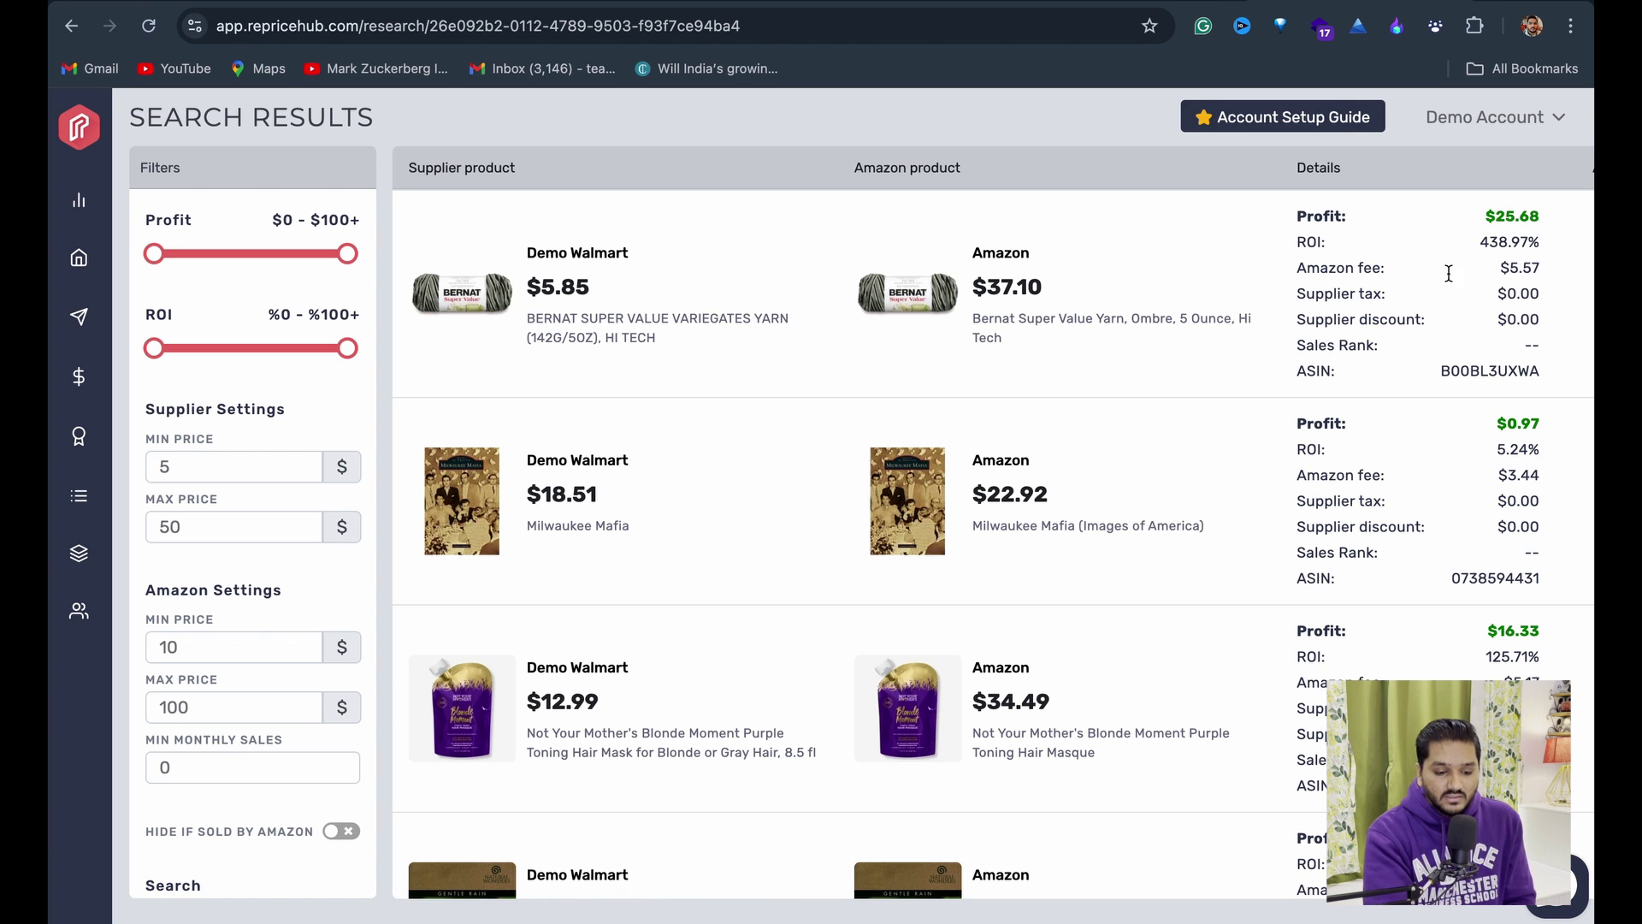
# Compare the Walmart and Amazon prices of the Blonde Moment hair mask and check its profit details.
pyautogui.scroll(-2, 1430, 385)
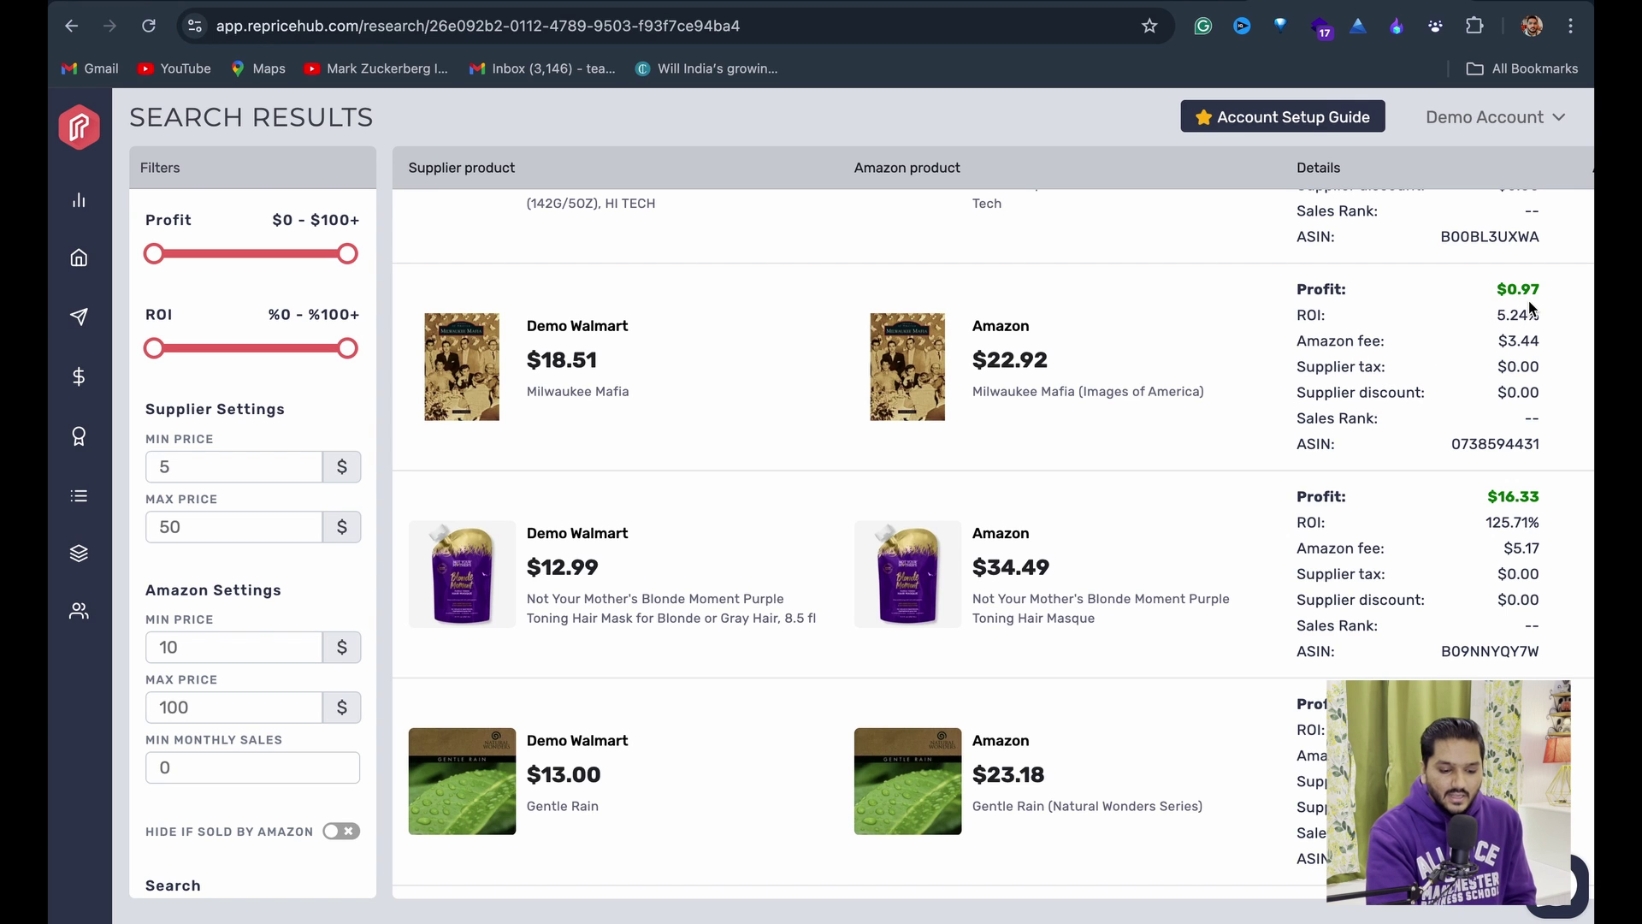
pyautogui.scroll(-2, 1420, 443)
pyautogui.doubleClick(569, 427)
pyautogui.moveTo(982, 427); pyautogui.dragTo(1108, 434)
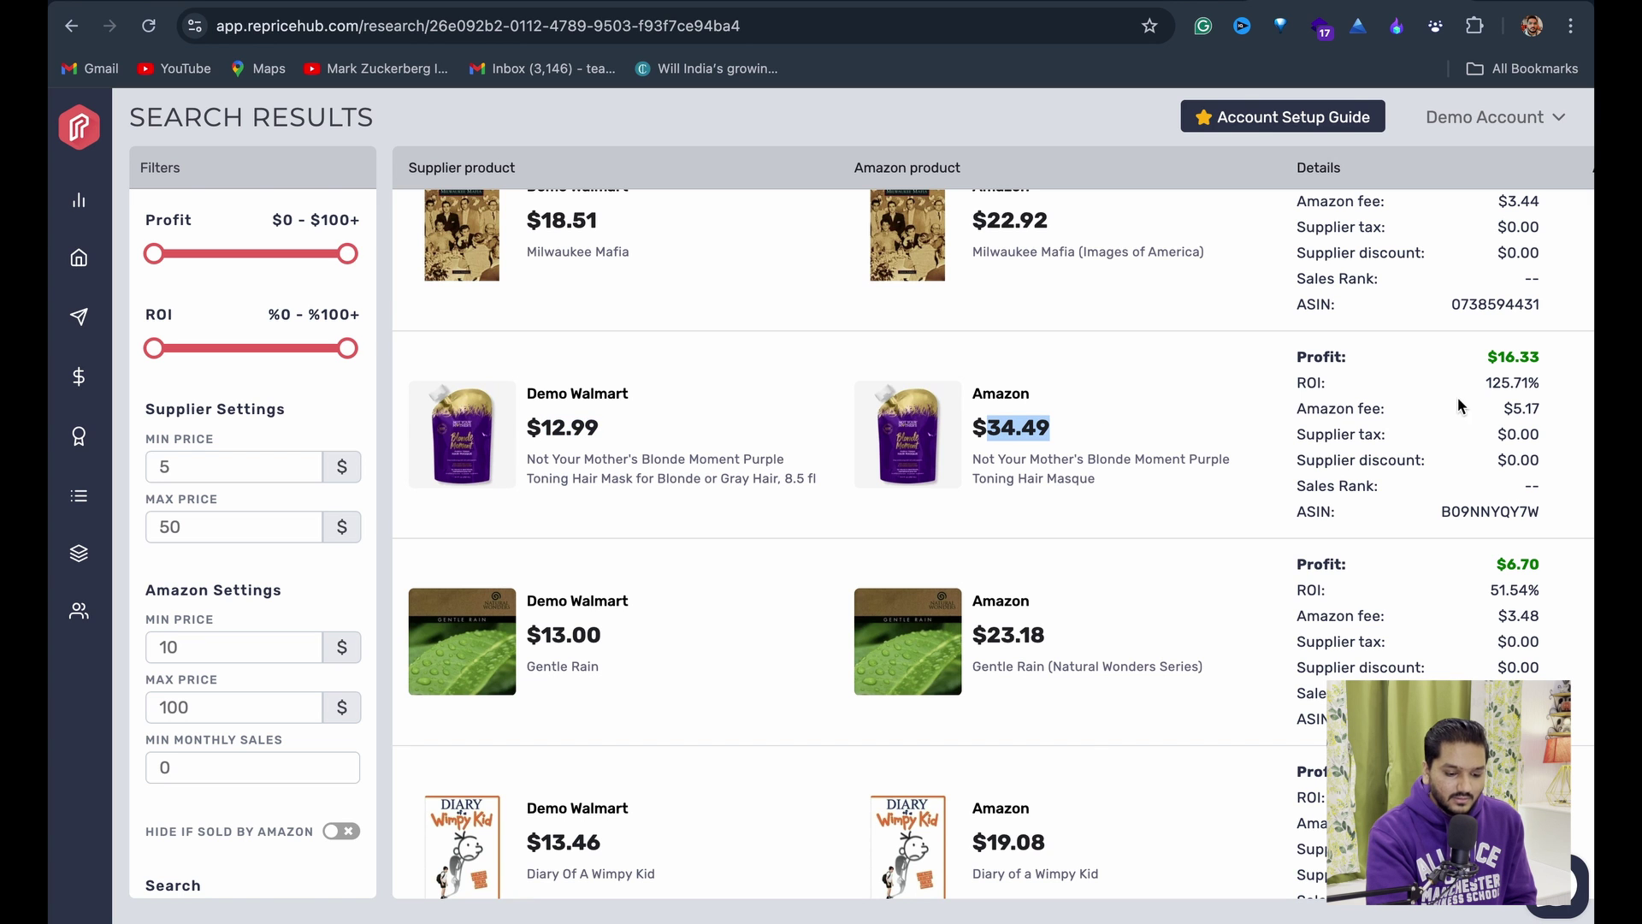
pyautogui.moveTo(1487, 354); pyautogui.dragTo(1545, 516)
pyautogui.click(1229, 628)
# Browse the remaining search results and examine each product's supplier price, Amazon price and profit.
pyautogui.scroll(-8, 1230, 628)
pyautogui.scroll(-8, 1229, 627)
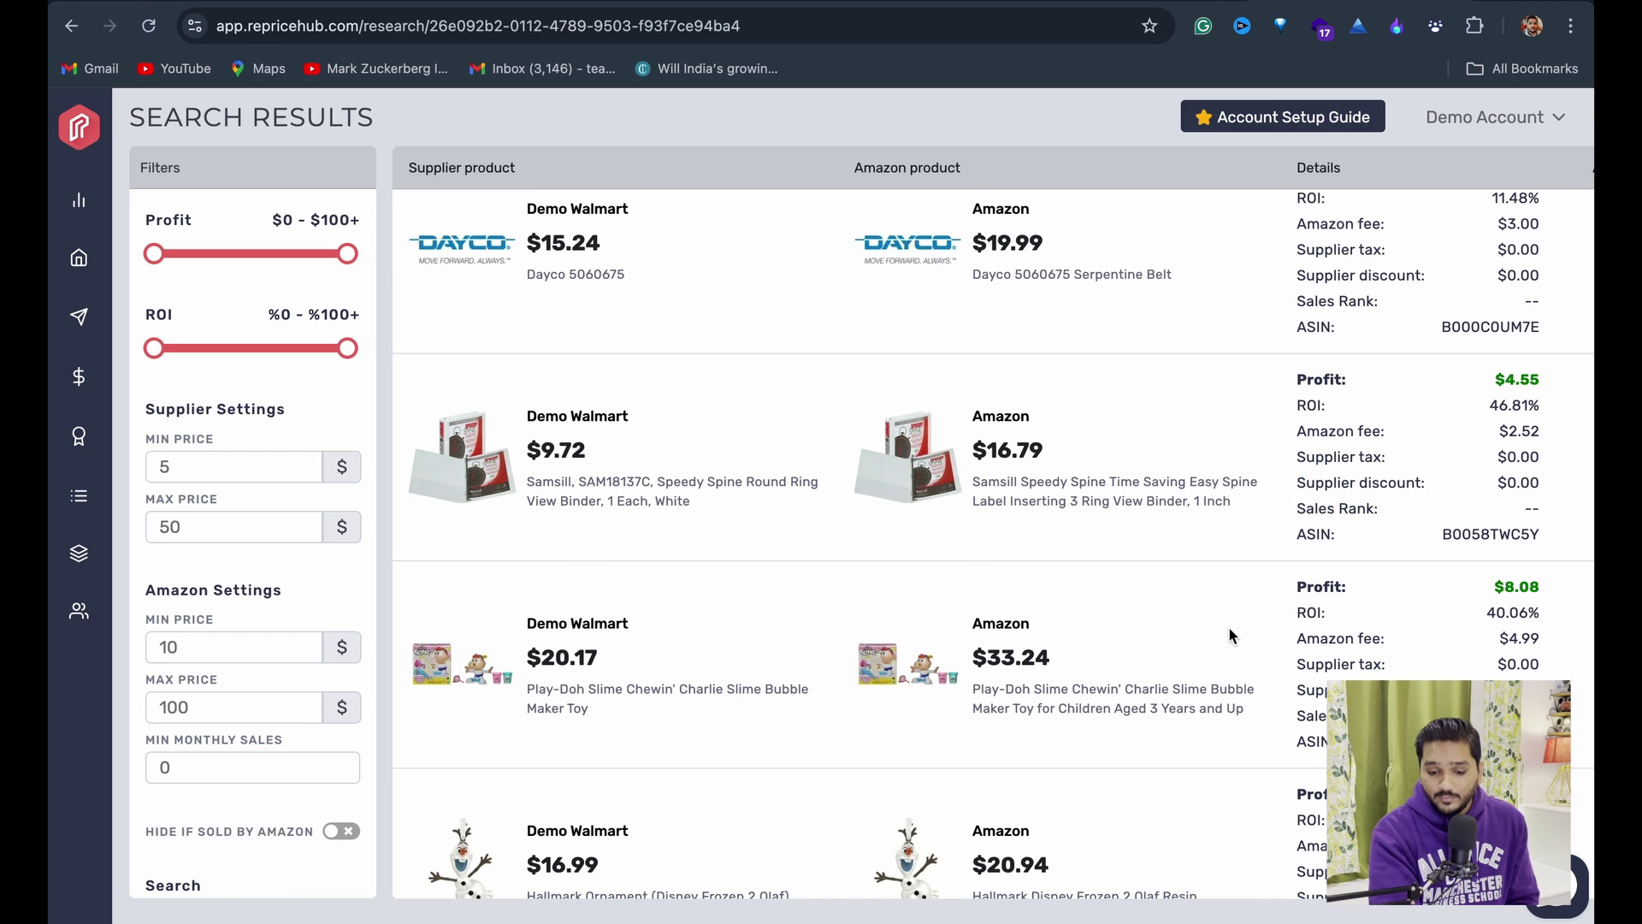
pyautogui.scroll(-15, 1229, 628)
pyautogui.scroll(-5, 1229, 635)
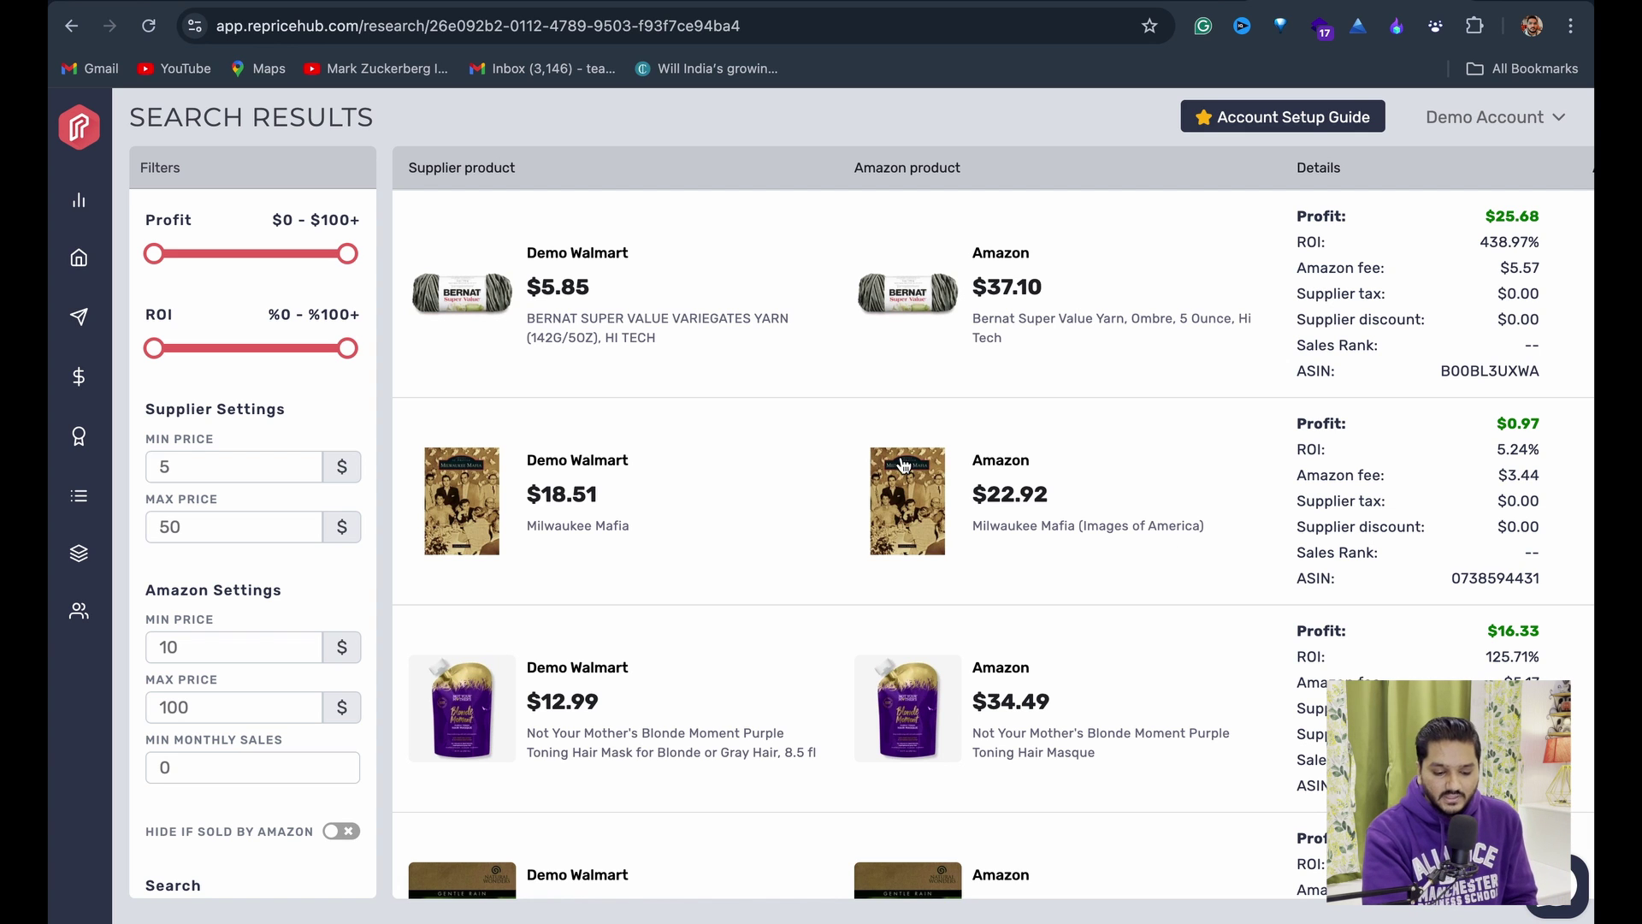
# Start a new repricing strategy and name it "master selling plan" preceded by the seller's first name.
pyautogui.moveTo(101, 483)
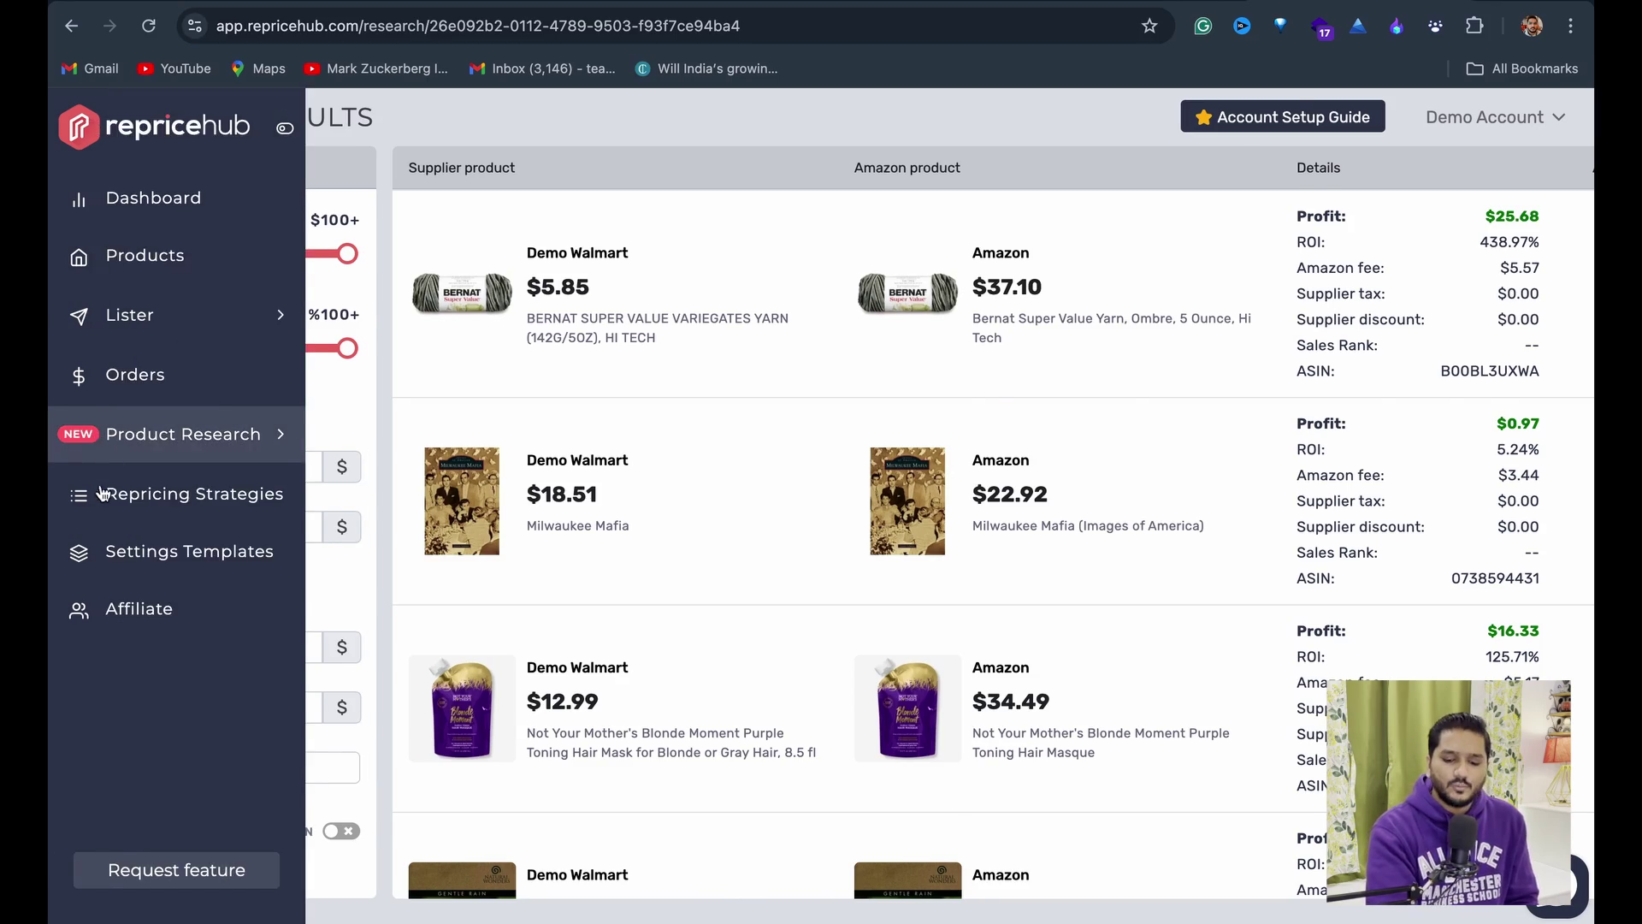
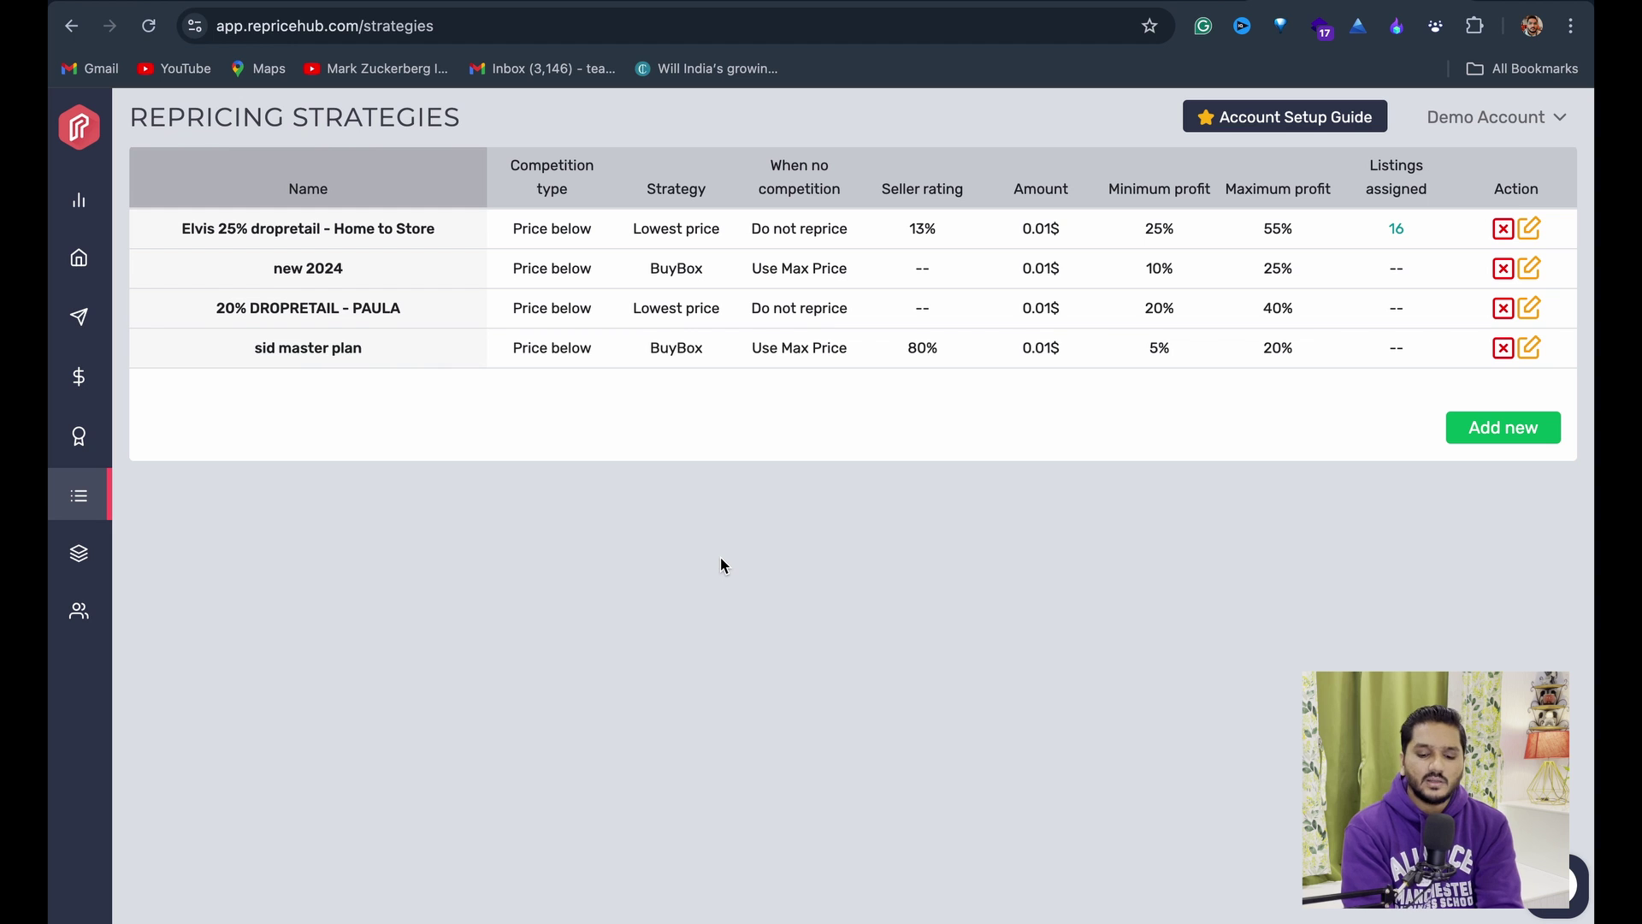
pyautogui.click(1503, 436)
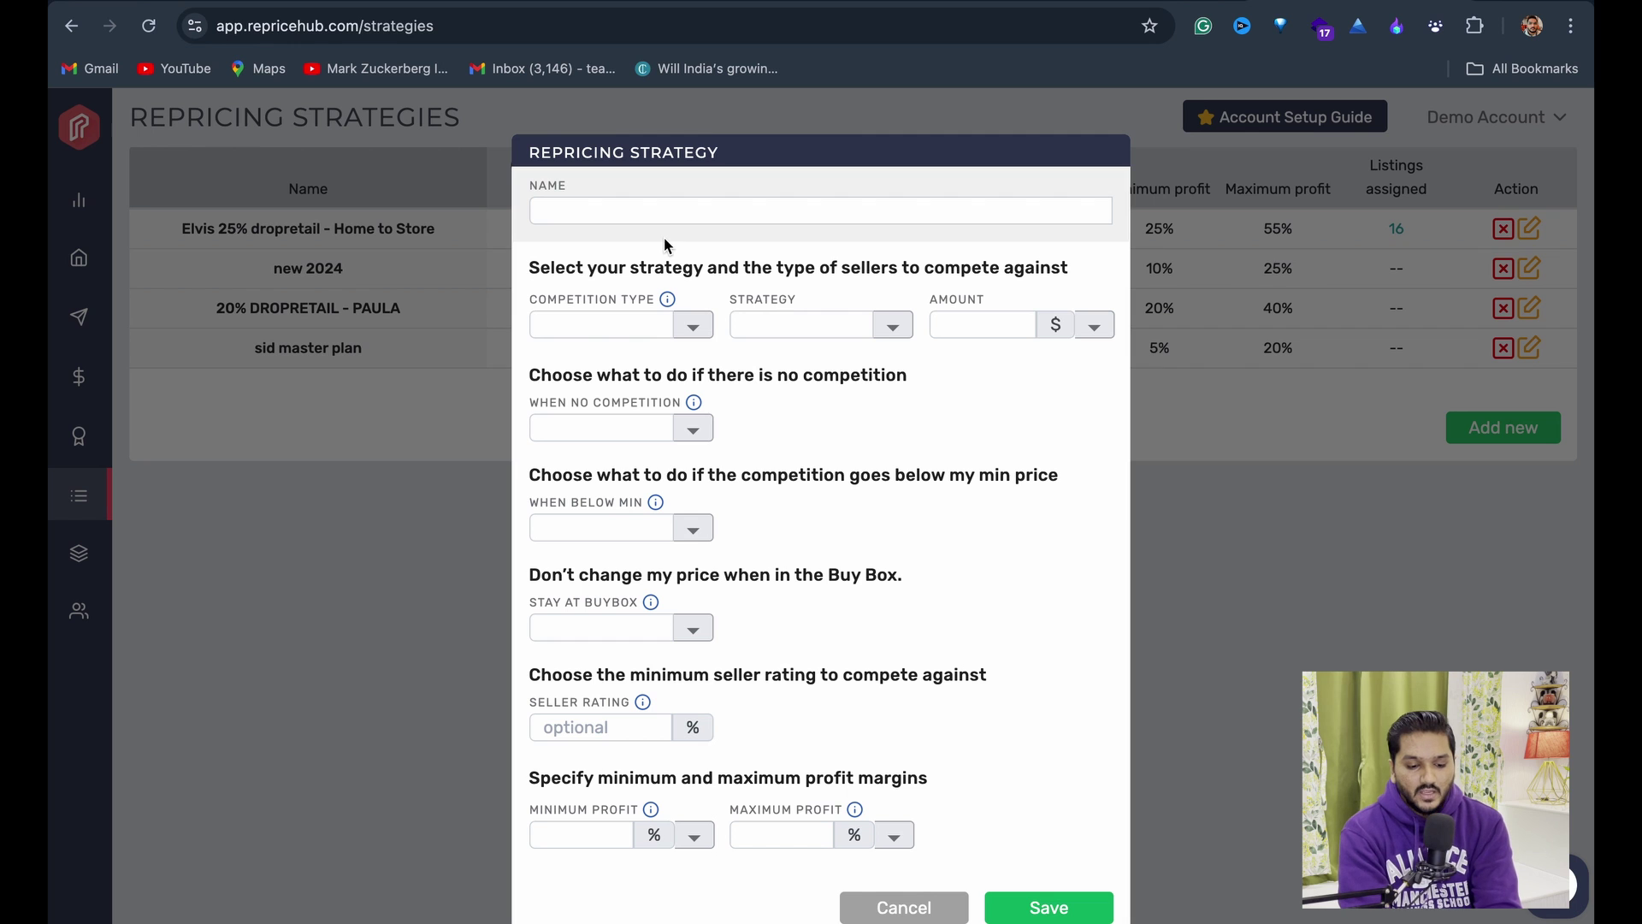
pyautogui.click(650, 210)
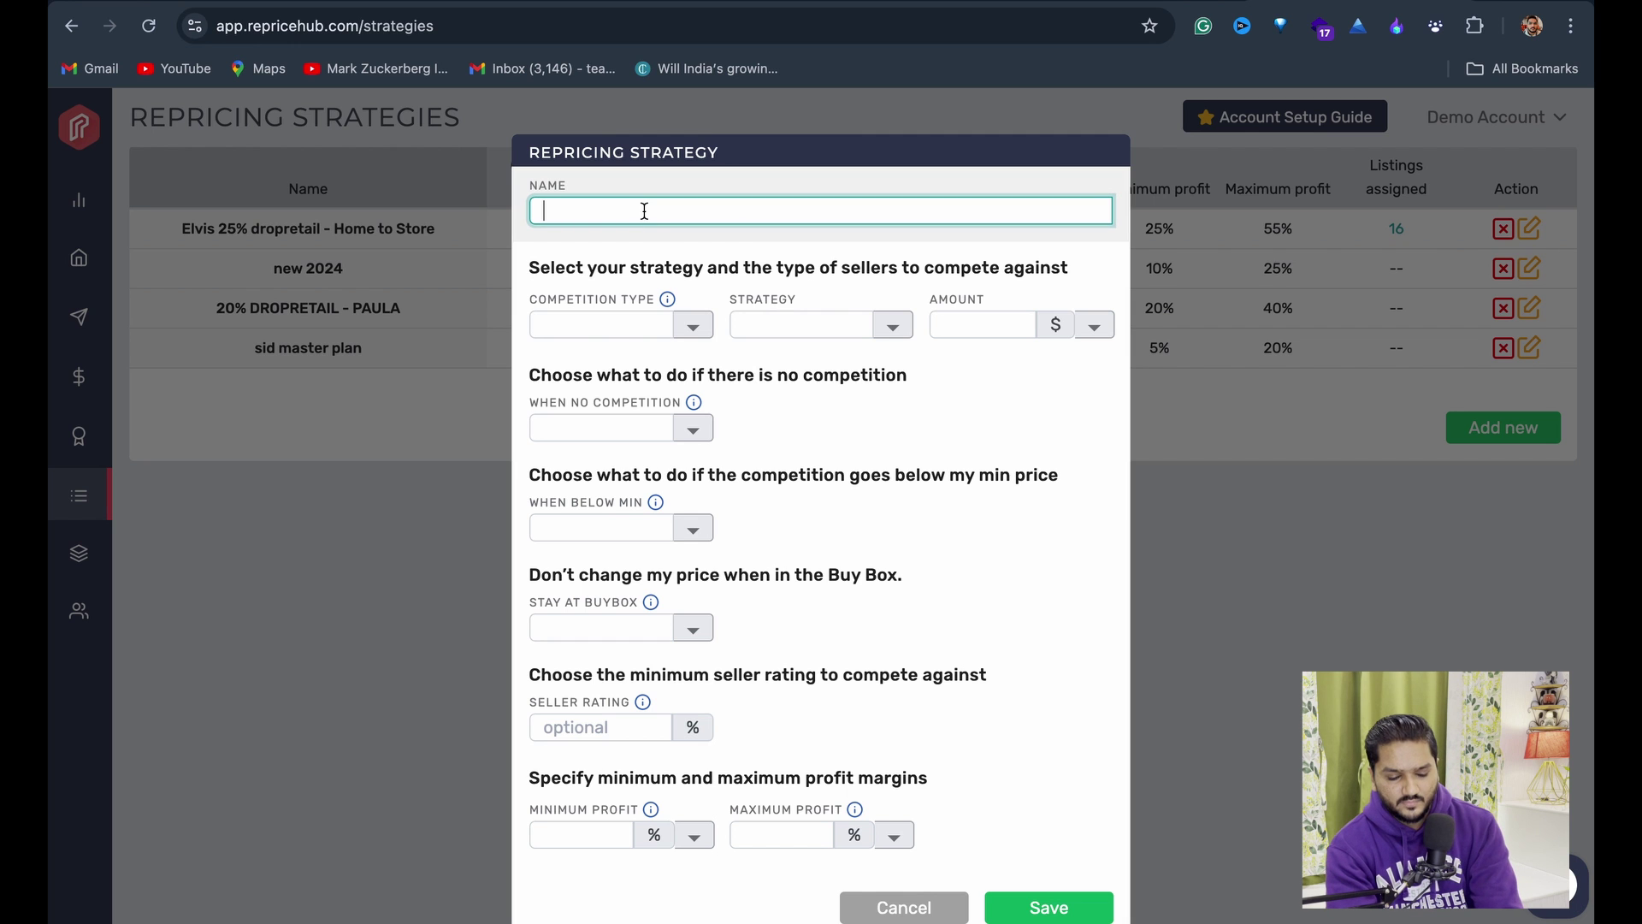
pyautogui.write('sids master selling plan')
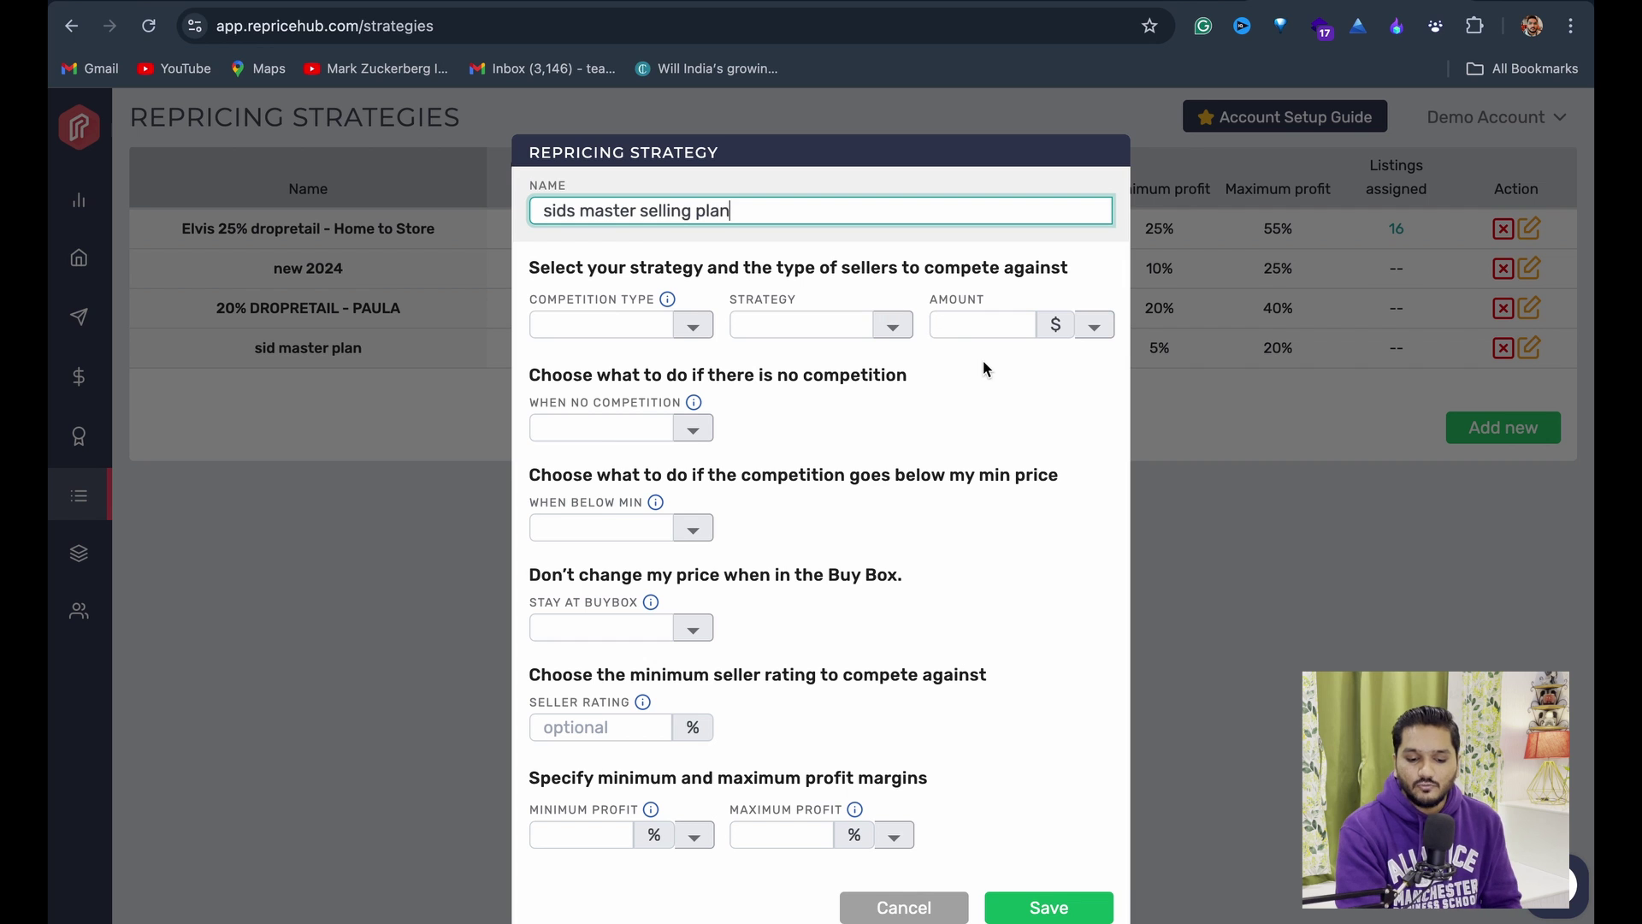
pyautogui.scroll(-1, 983, 361)
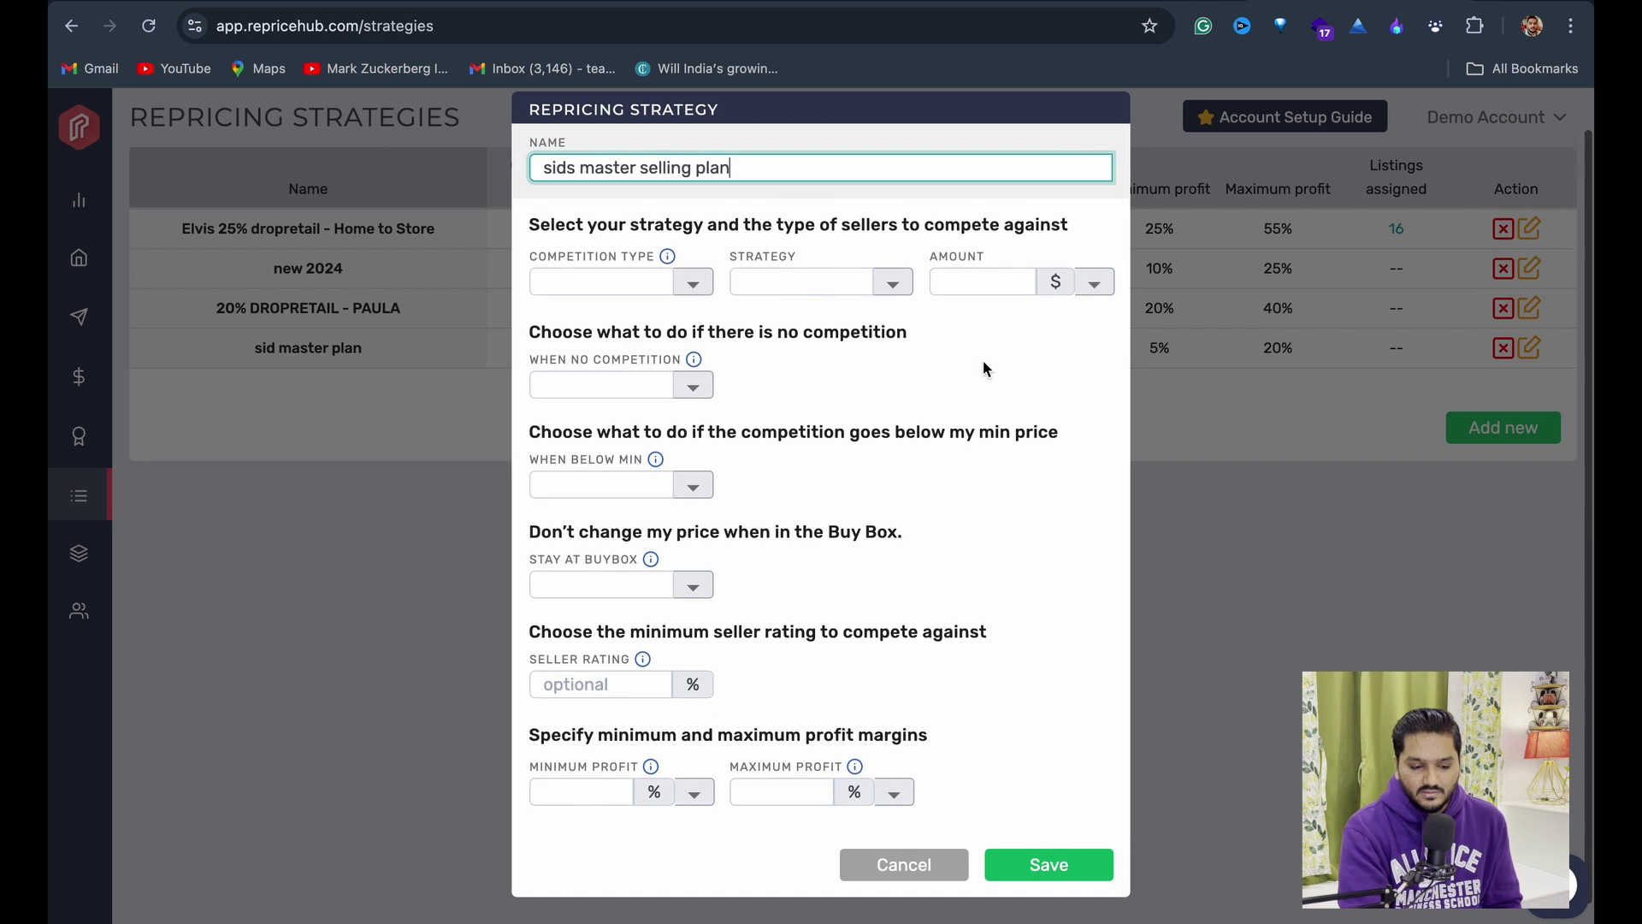
# Set the strategy's competition type to BuyBox and its strategy to Price below by an amount of $0.01.
pyautogui.click(696, 292)
pyautogui.click(572, 326)
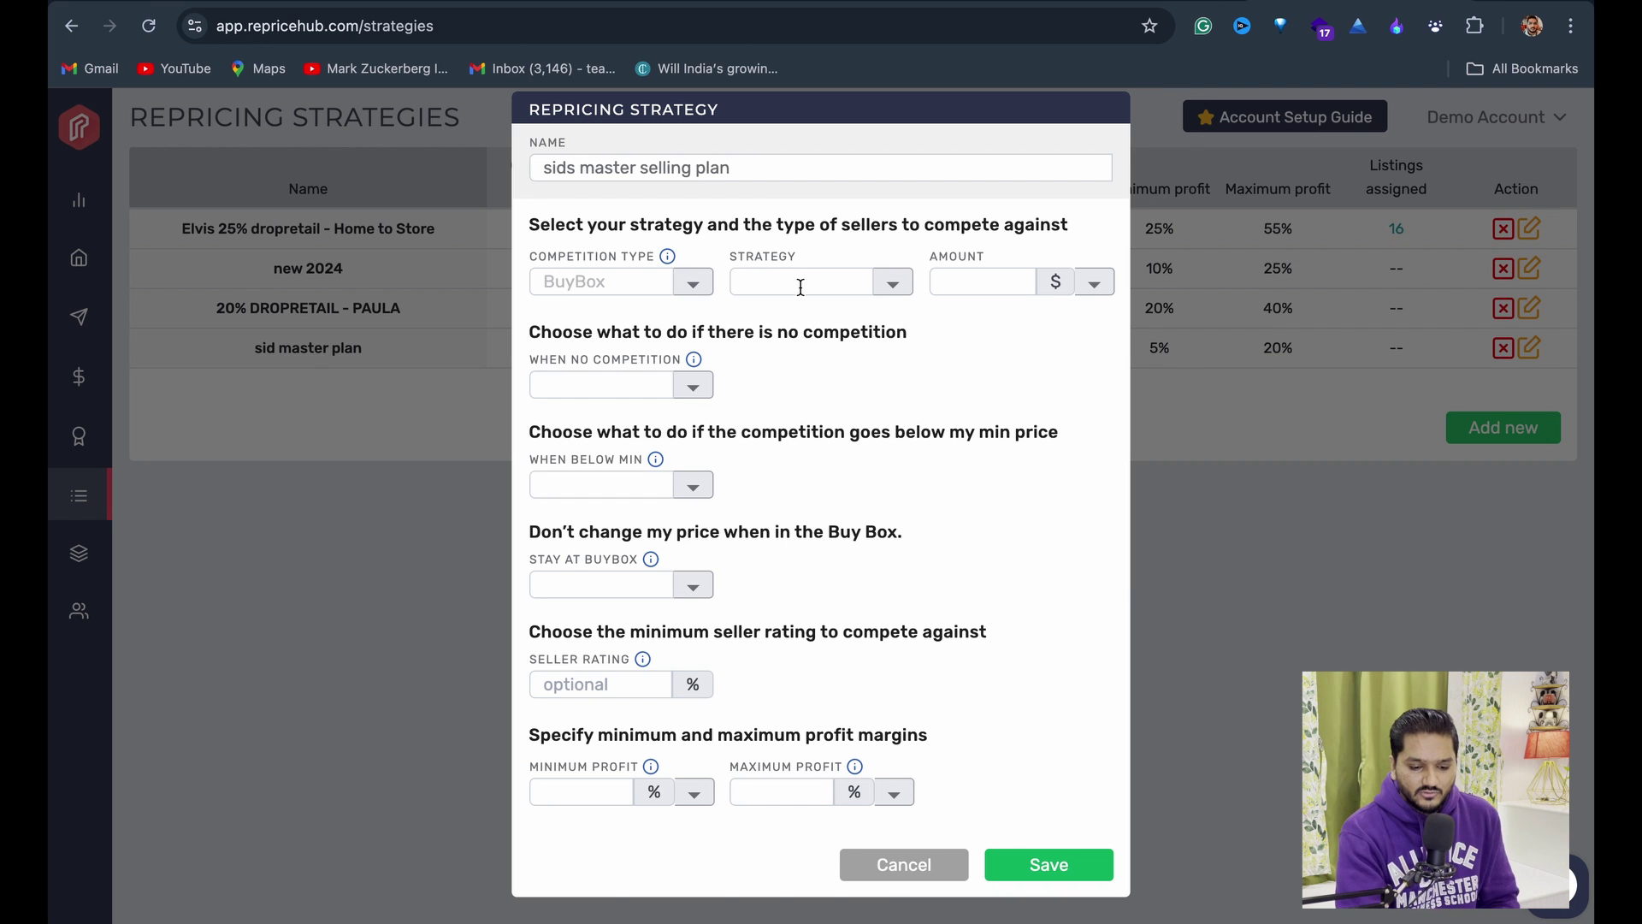
pyautogui.click(892, 283)
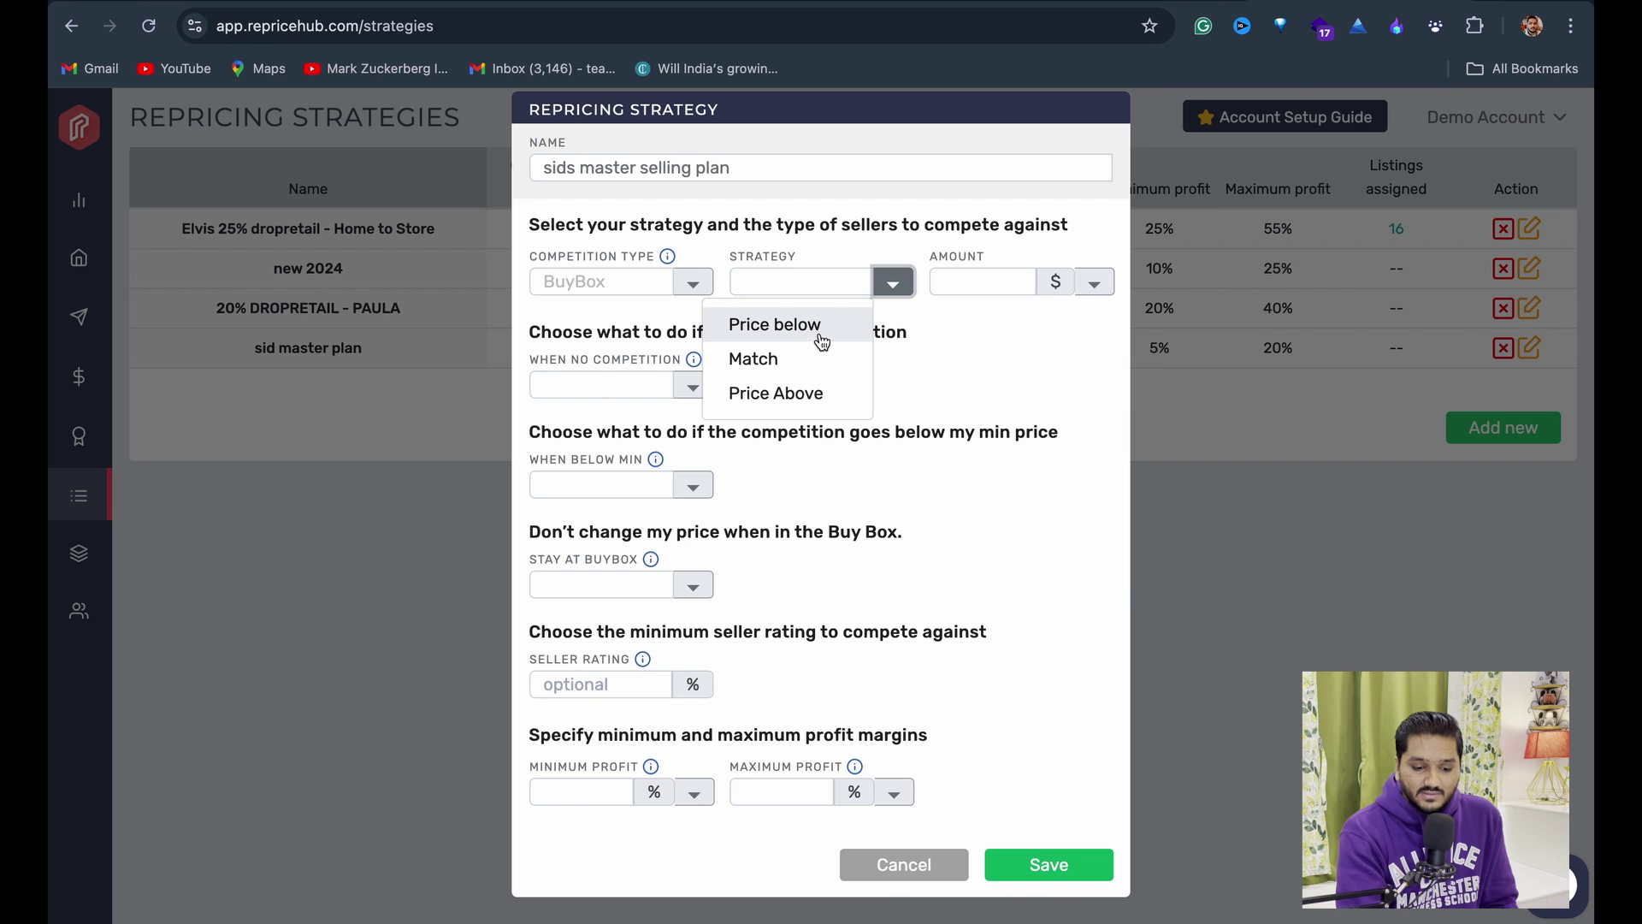
pyautogui.click(838, 334)
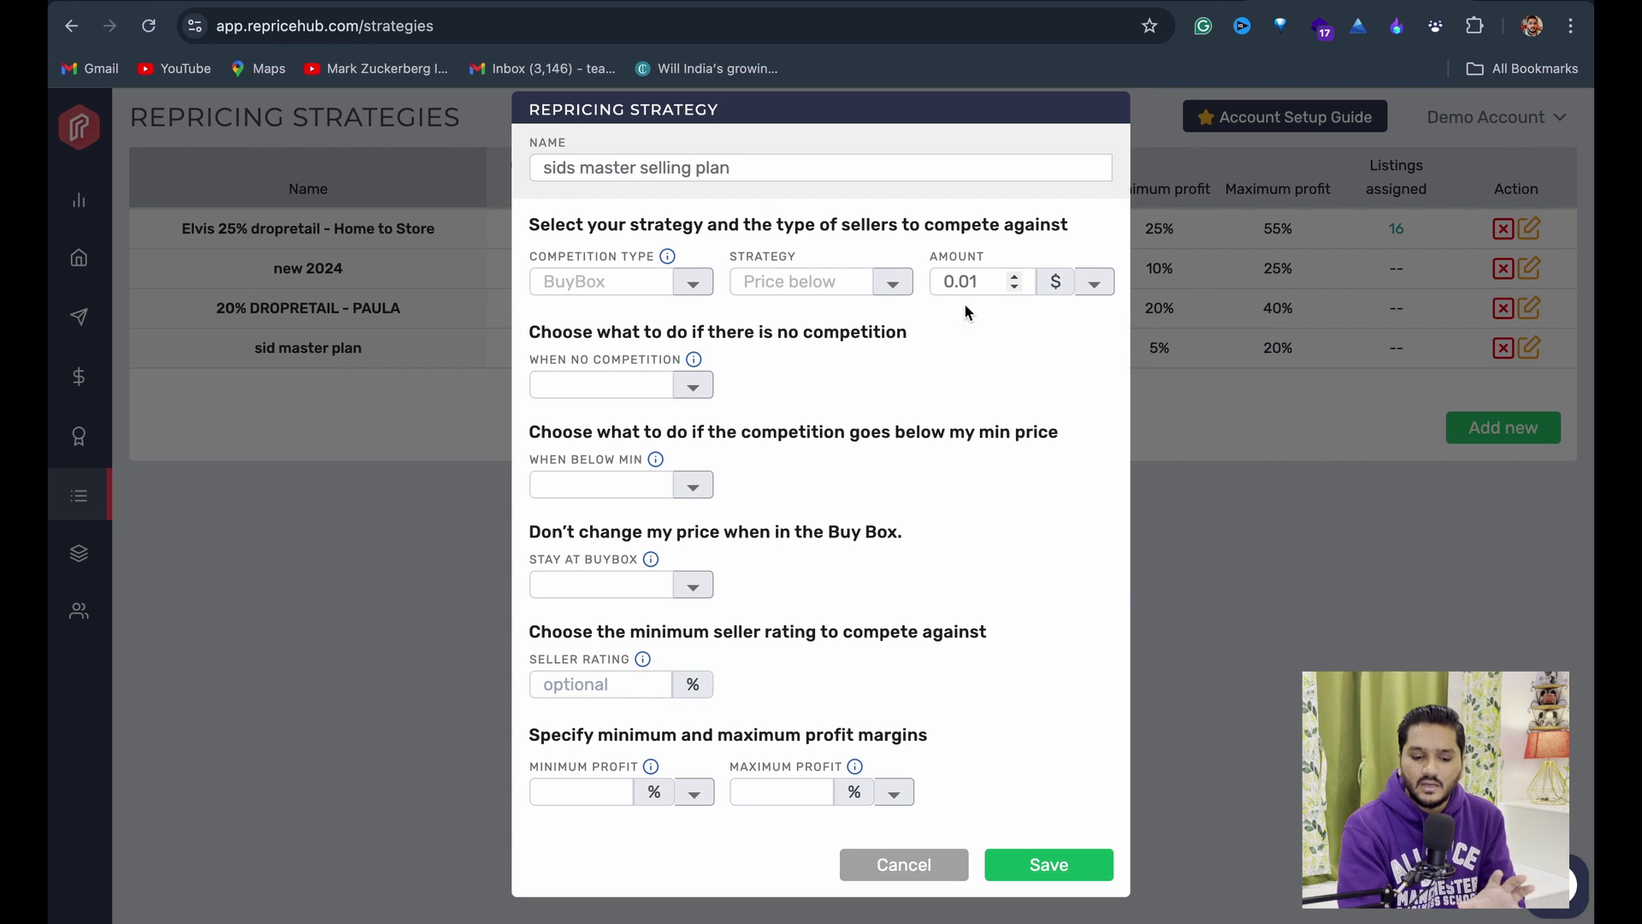
# Choose Use Max Price when there is no competition and Go to Min Price when competitors fall below the minimum.
pyautogui.click(700, 391)
pyautogui.click(615, 525)
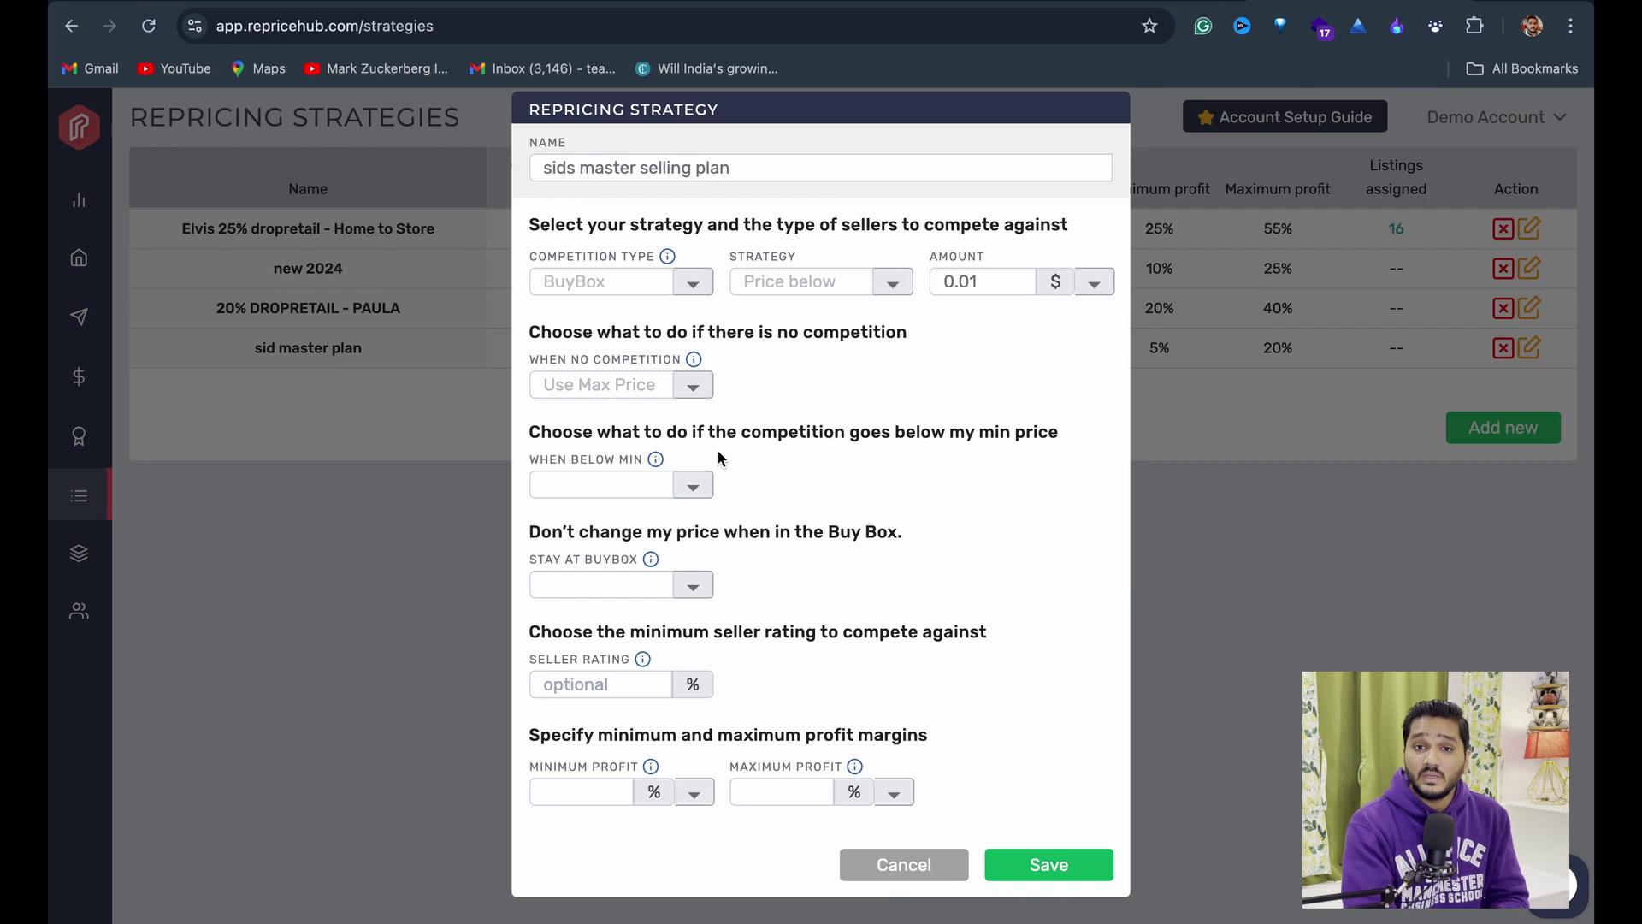
pyautogui.click(696, 490)
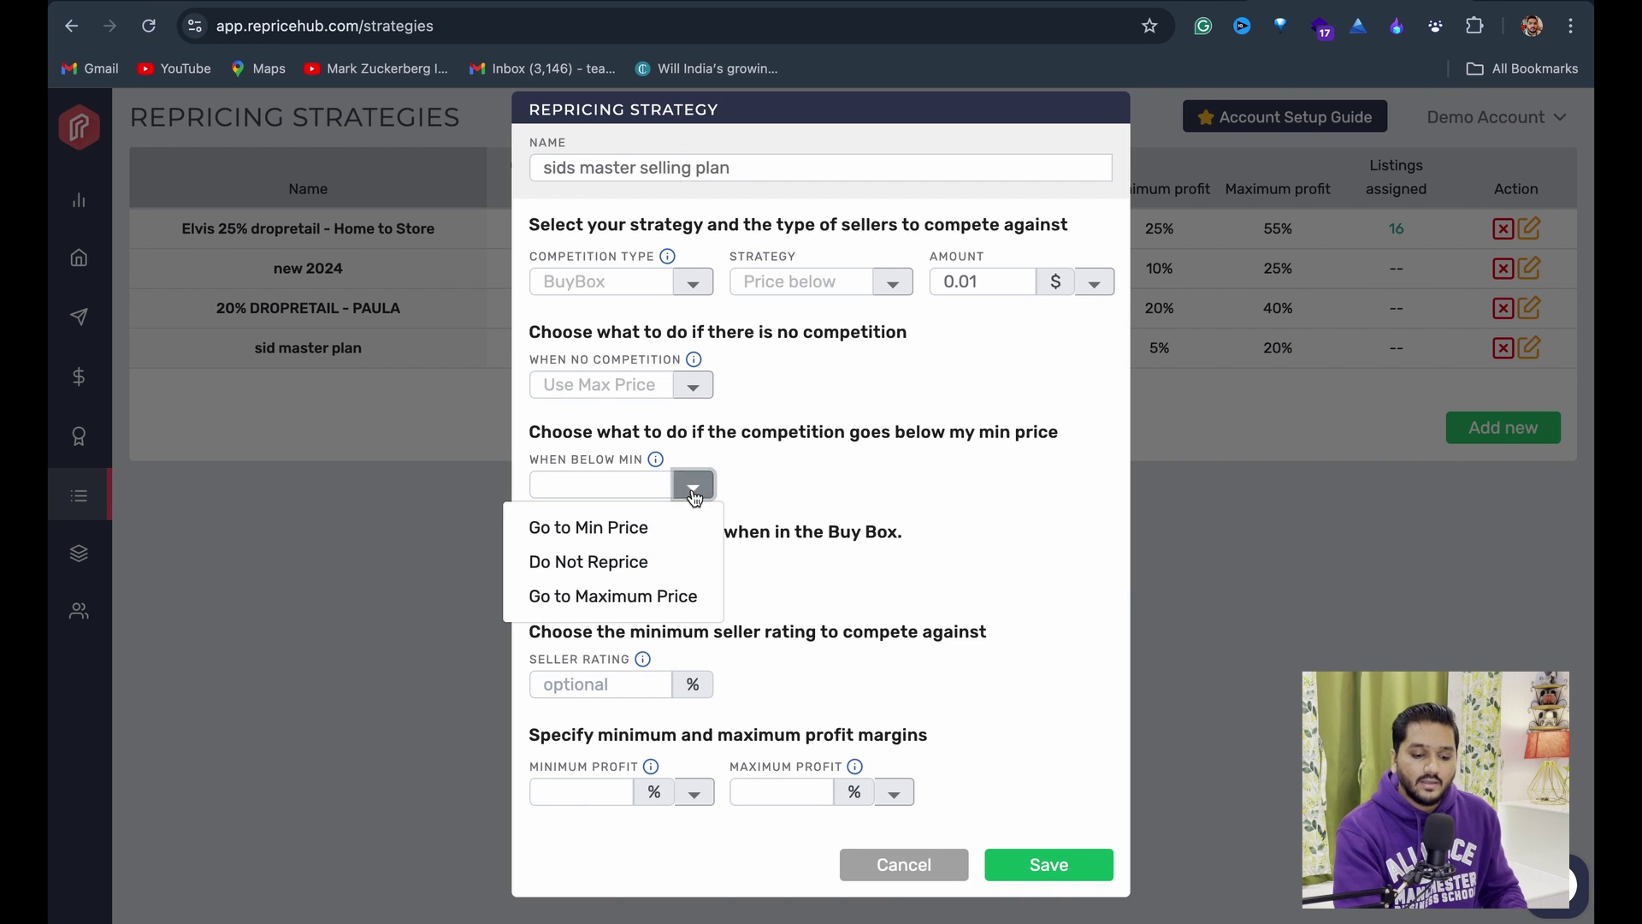
pyautogui.click(614, 535)
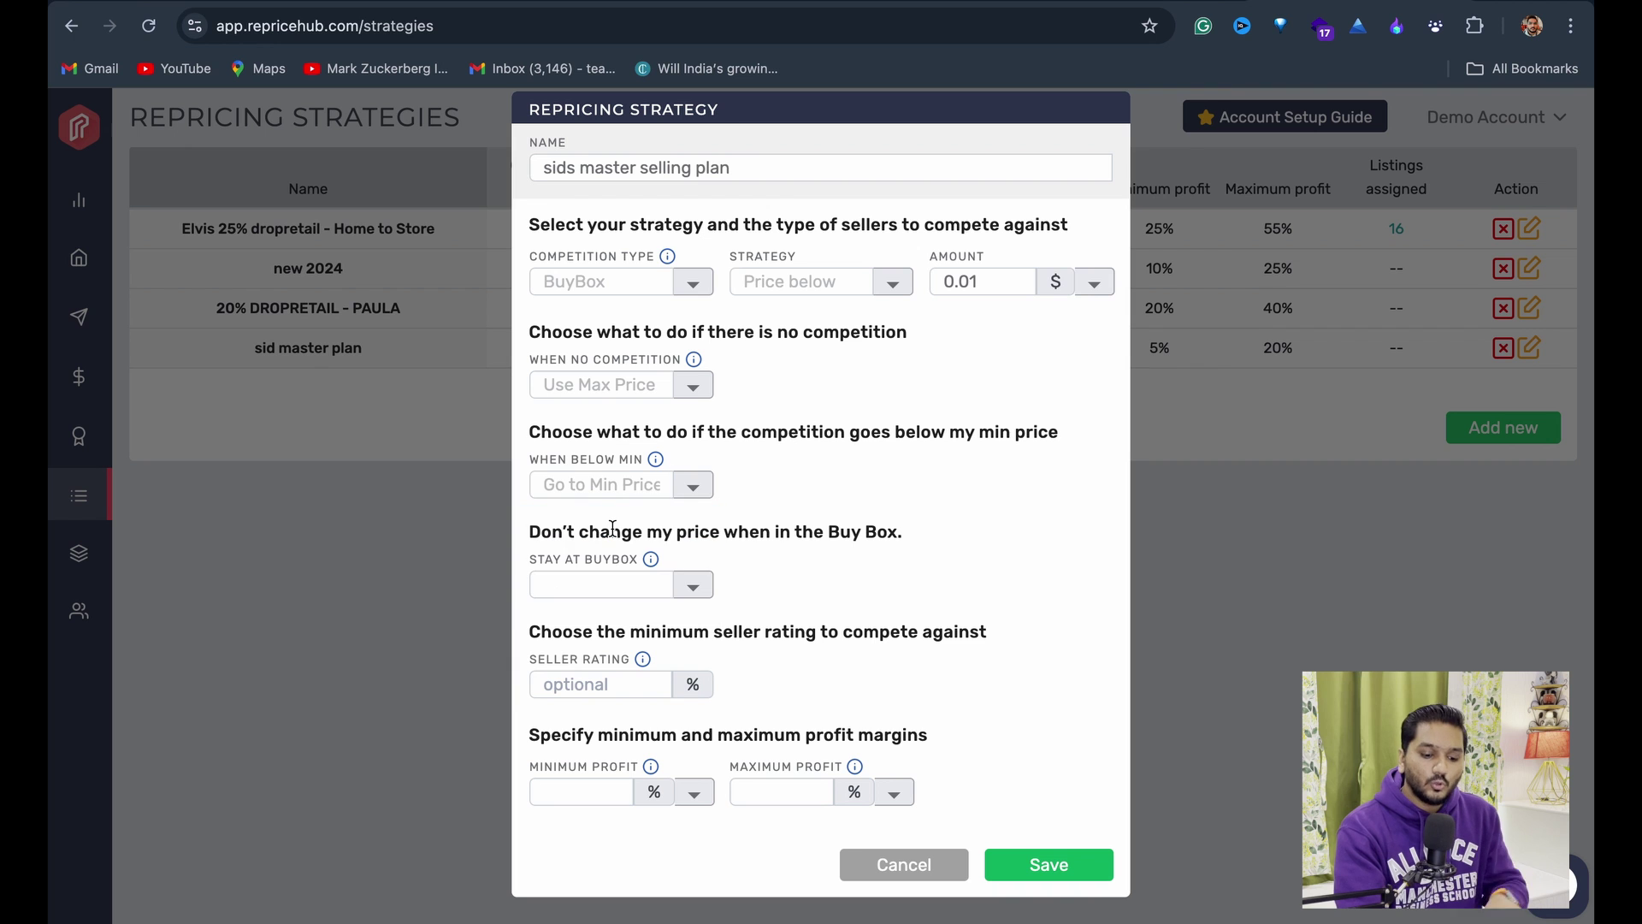
# Enable Stay at BuyBox and set the minimum seller rating to compete against to 80%.
pyautogui.scroll(-1, 802, 587)
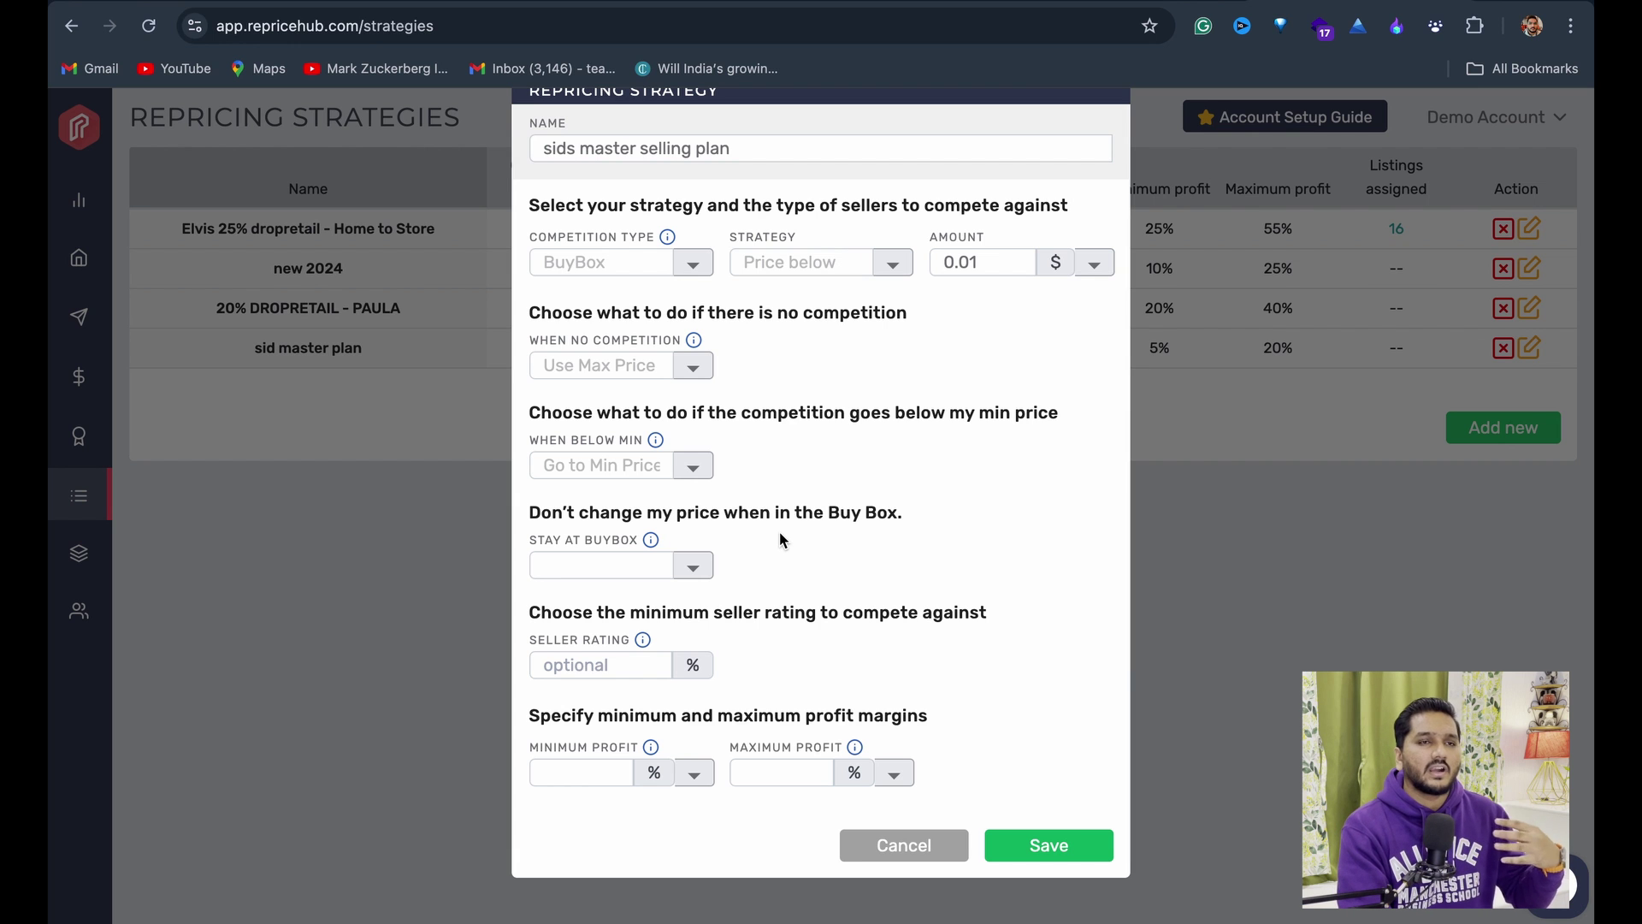
pyautogui.click(697, 570)
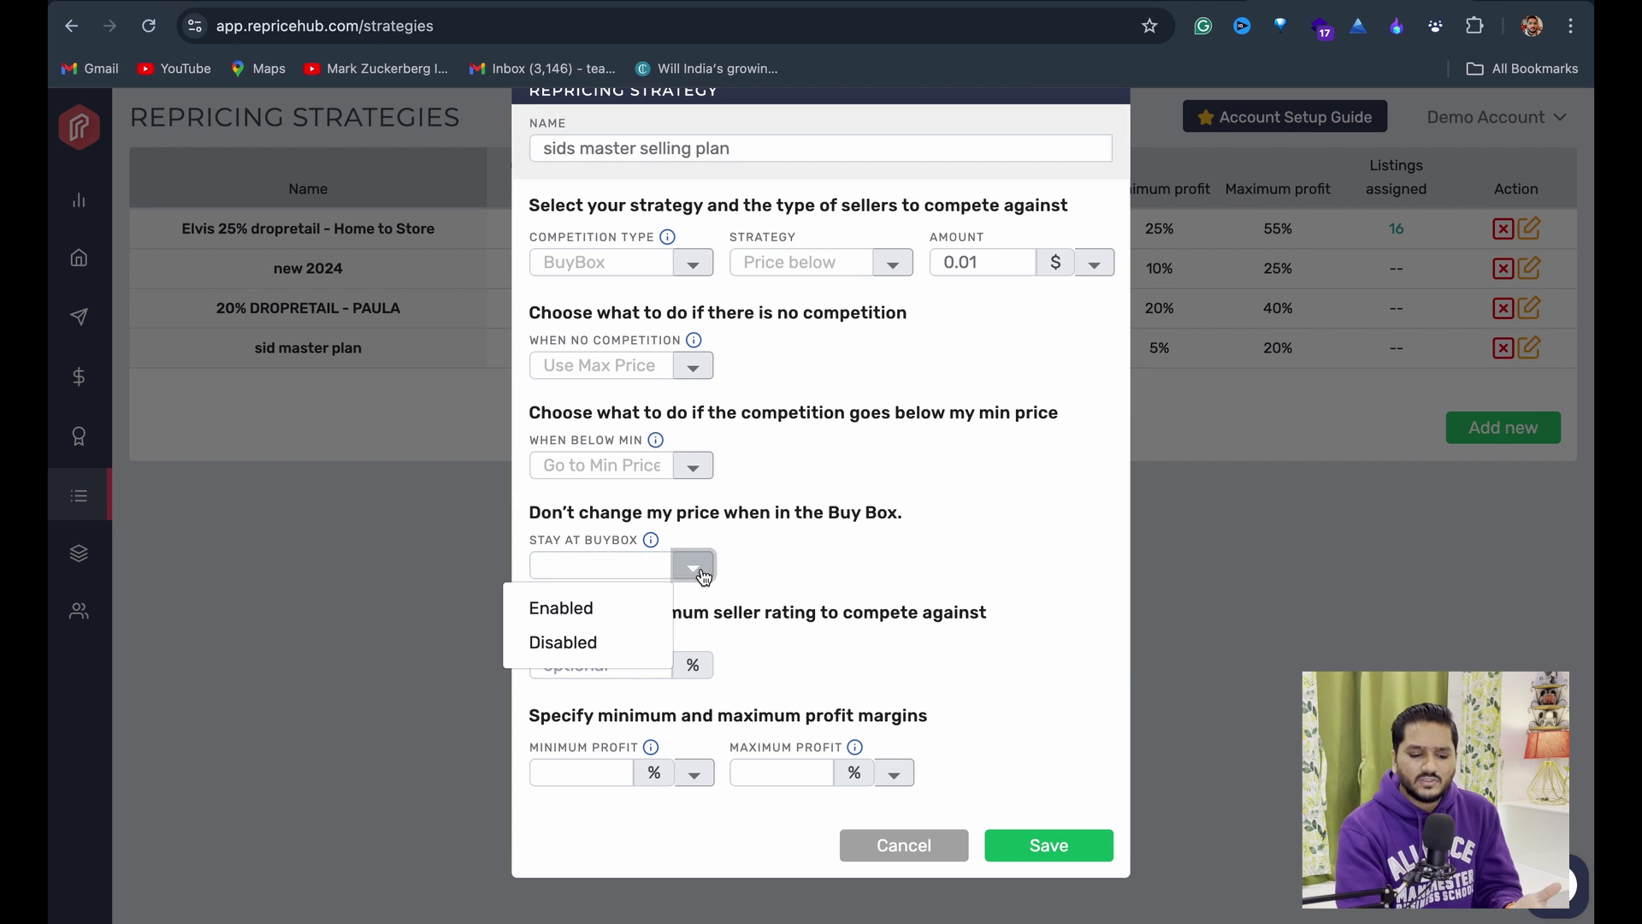
pyautogui.click(614, 609)
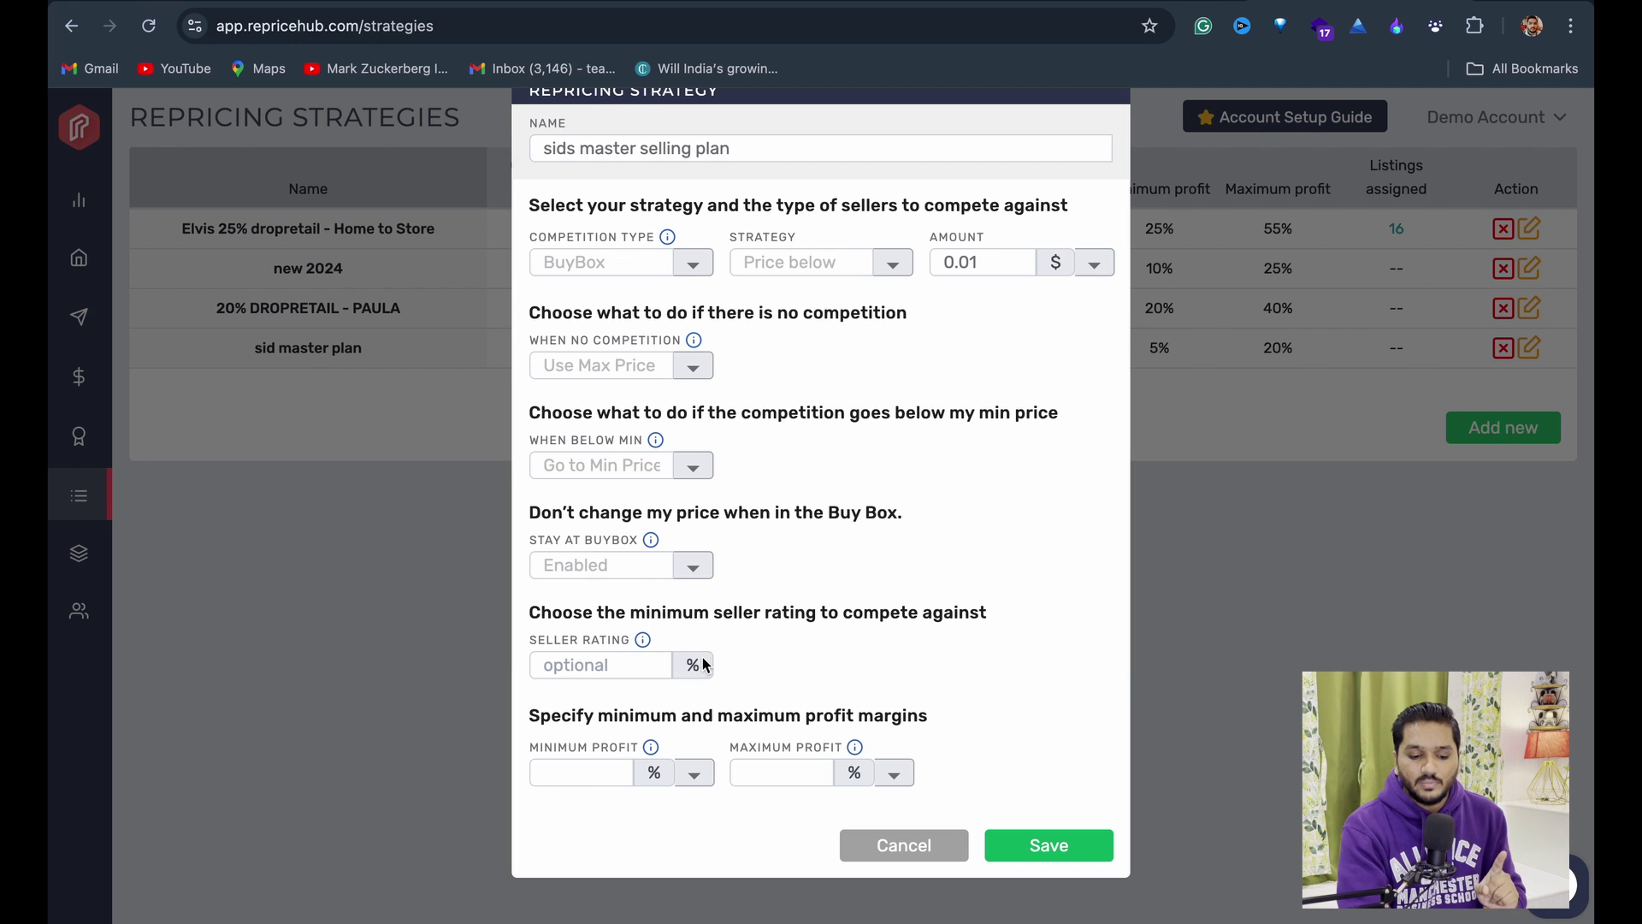
pyautogui.click(627, 669)
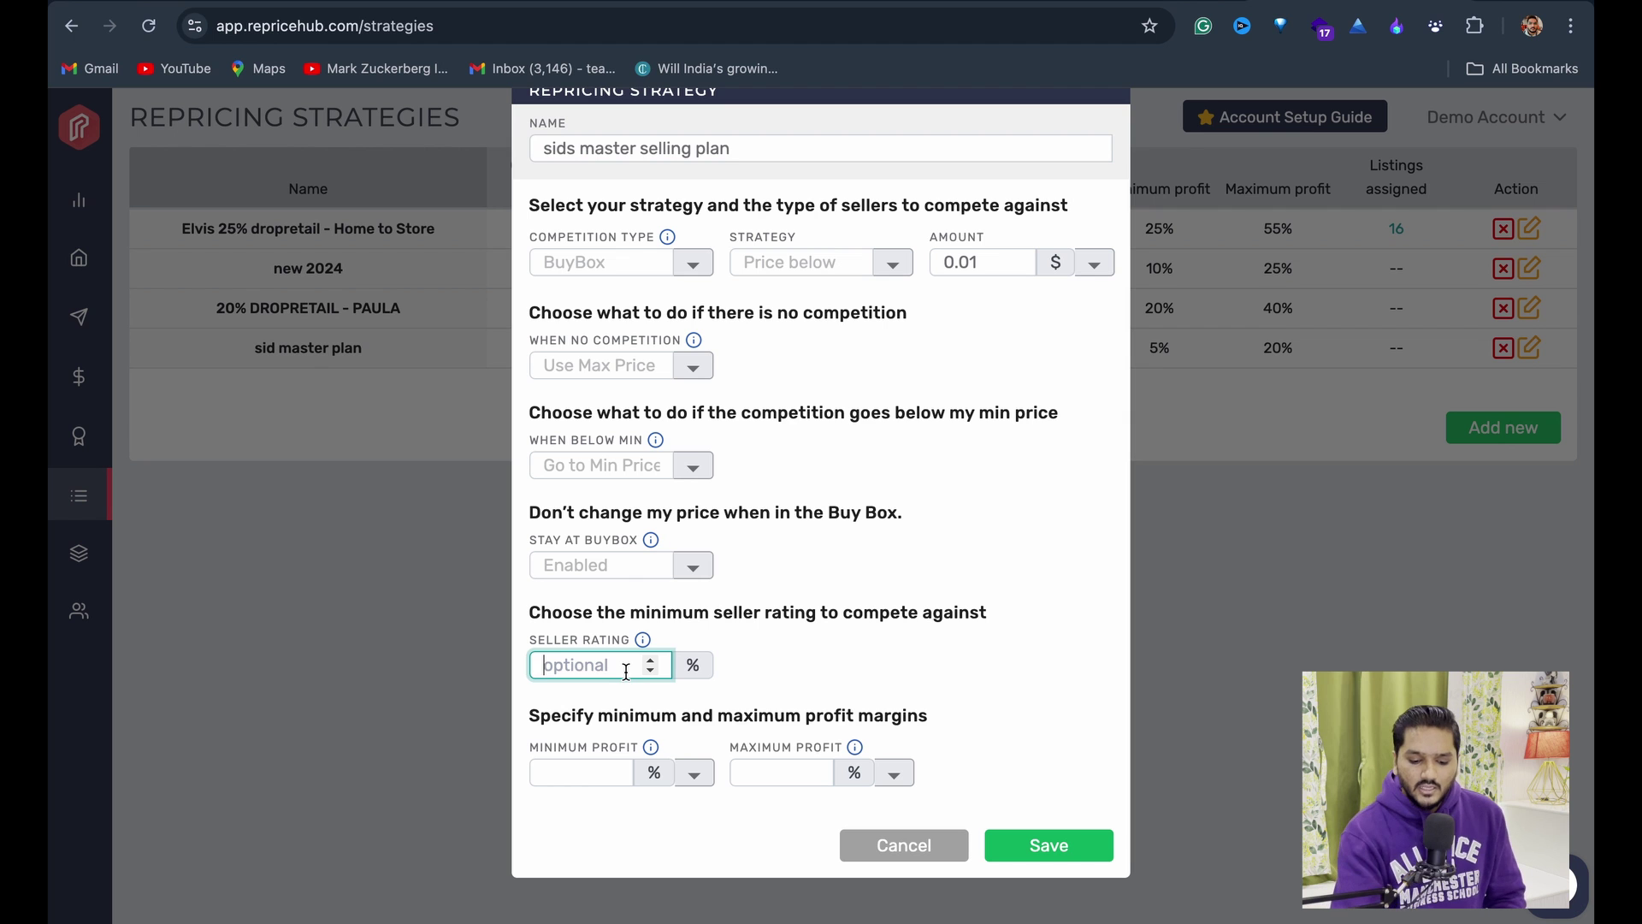
pyautogui.write('80')
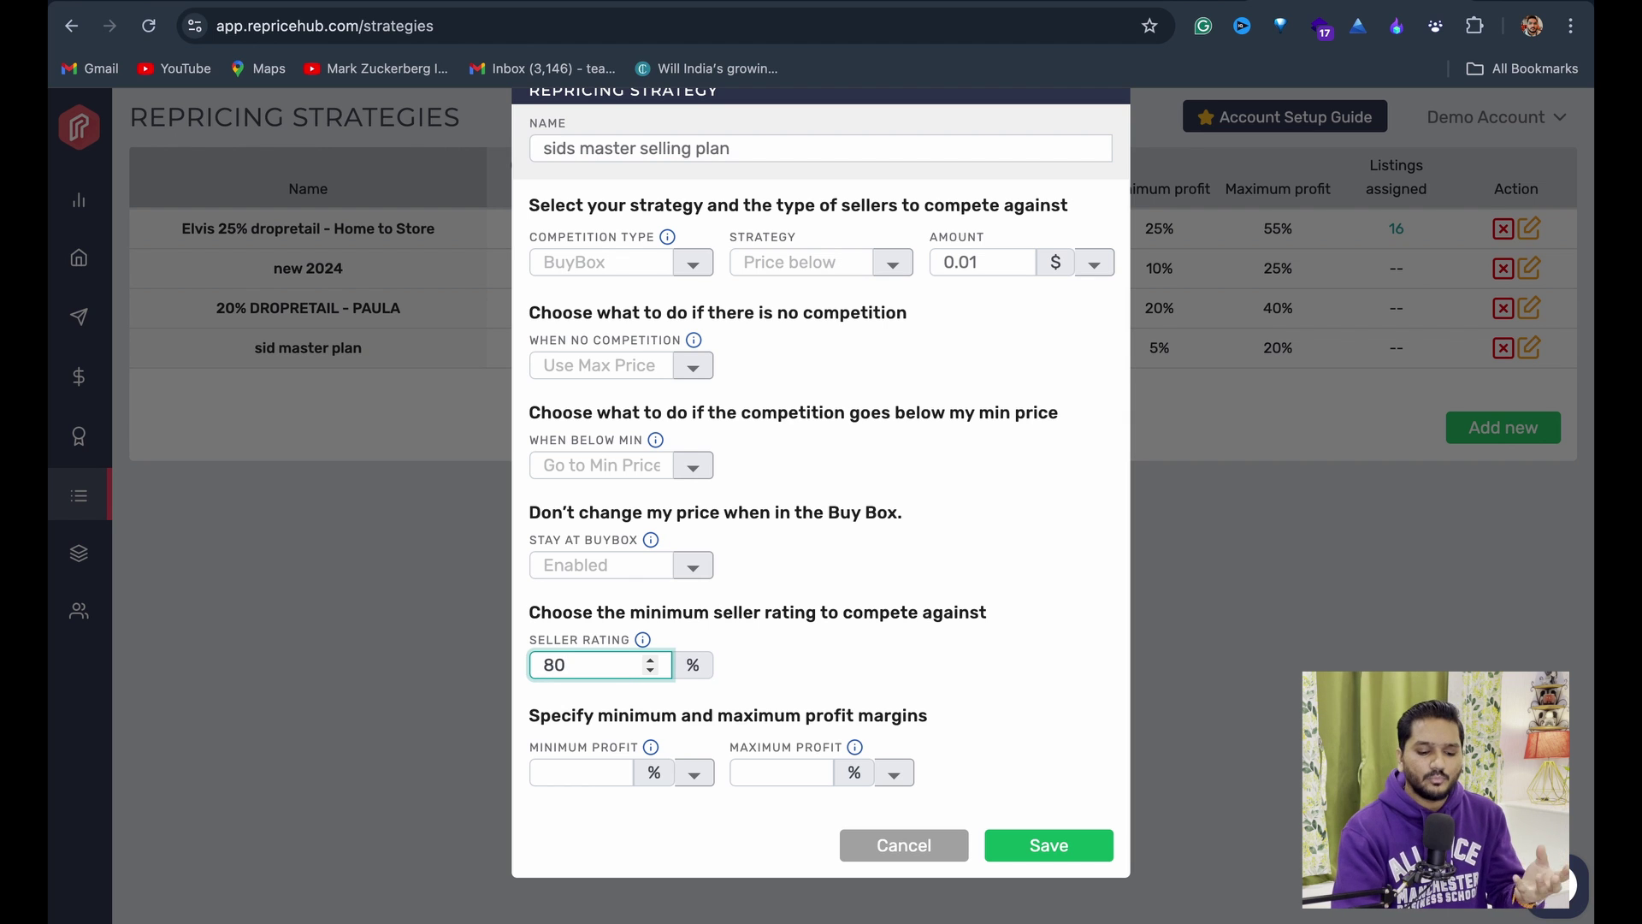
pyautogui.click(828, 660)
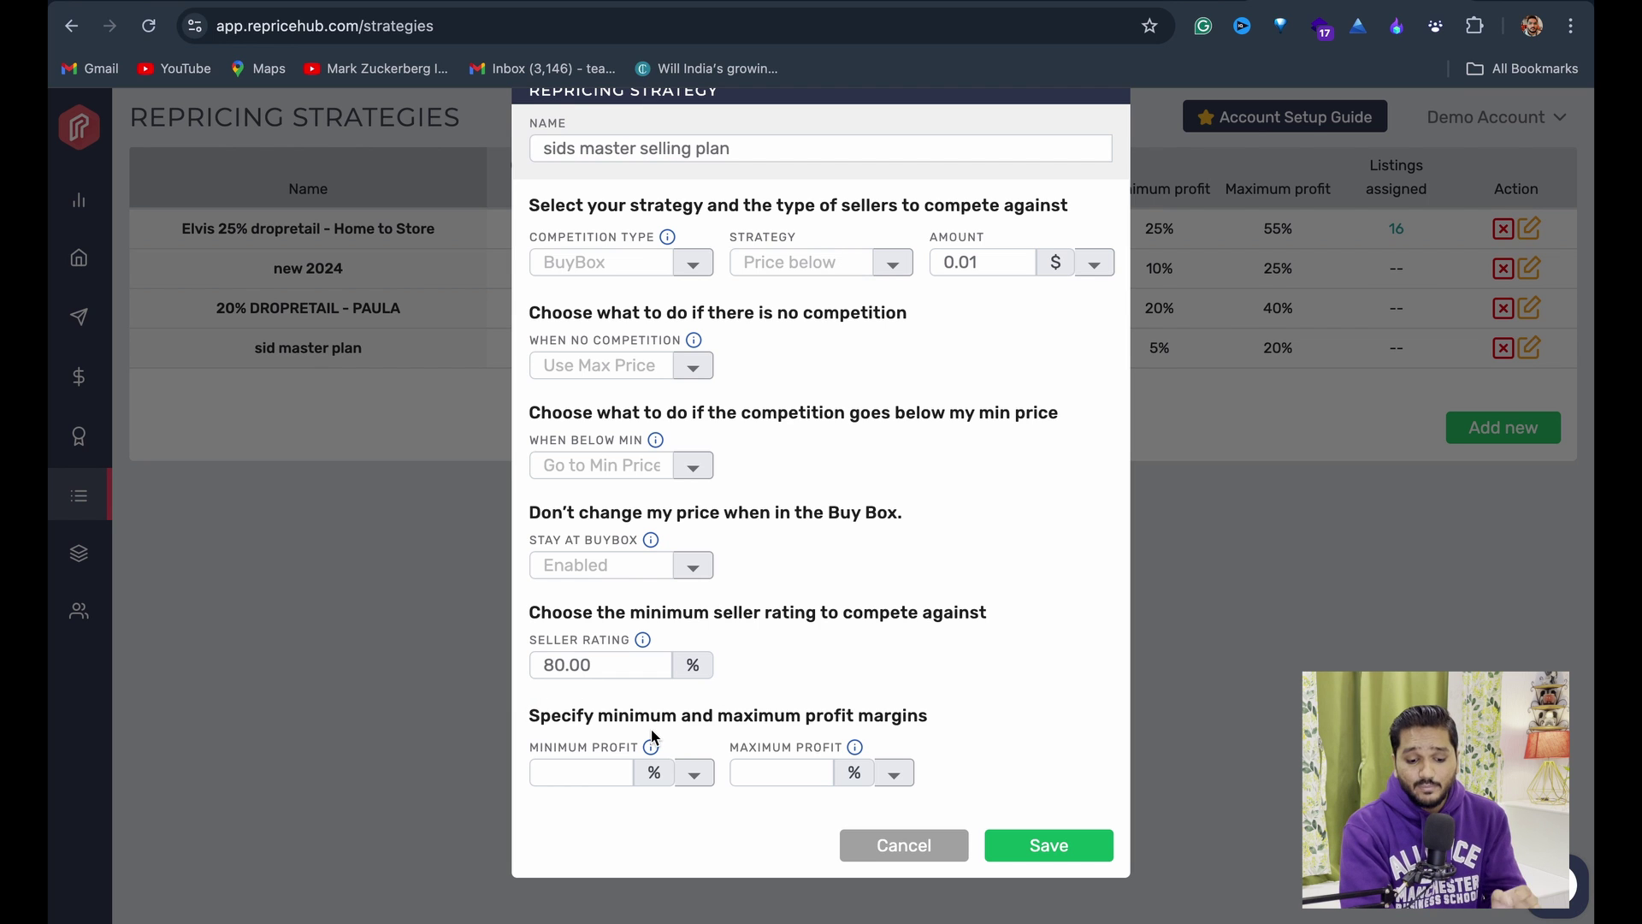
# Set the minimum profit to 5% and maximum profit to 20%, then save the repricing strategy.
pyautogui.click(582, 773)
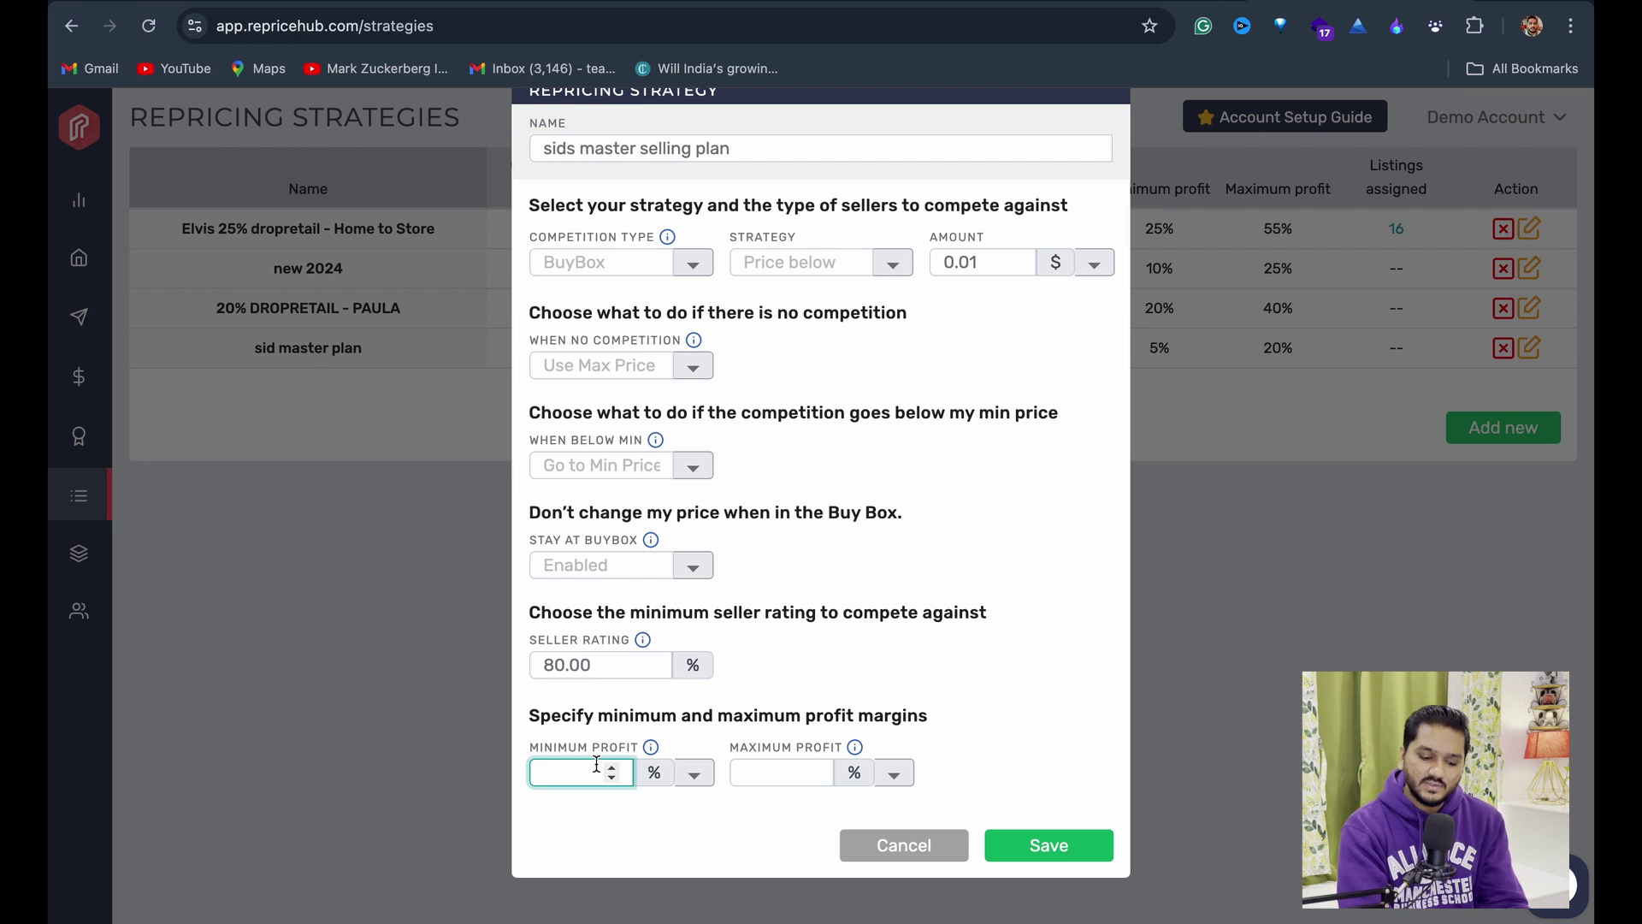
pyautogui.write('5')
pyautogui.click(797, 775)
pyautogui.press('super+a')
pyautogui.press('BackSpace')
pyautogui.write('20')
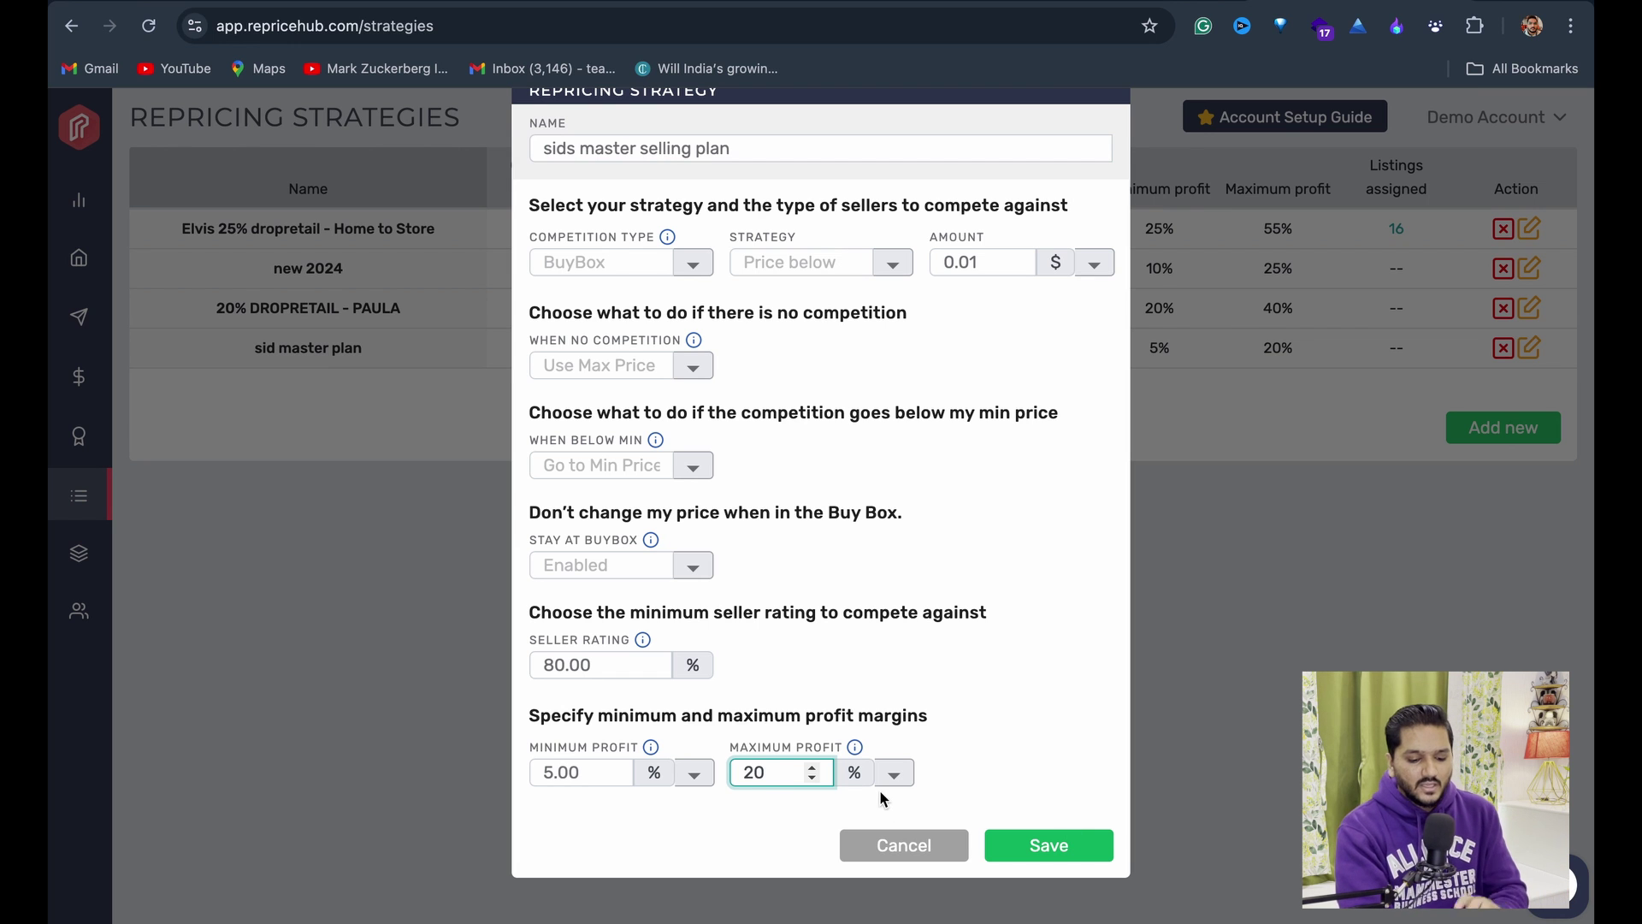
pyautogui.click(1050, 847)
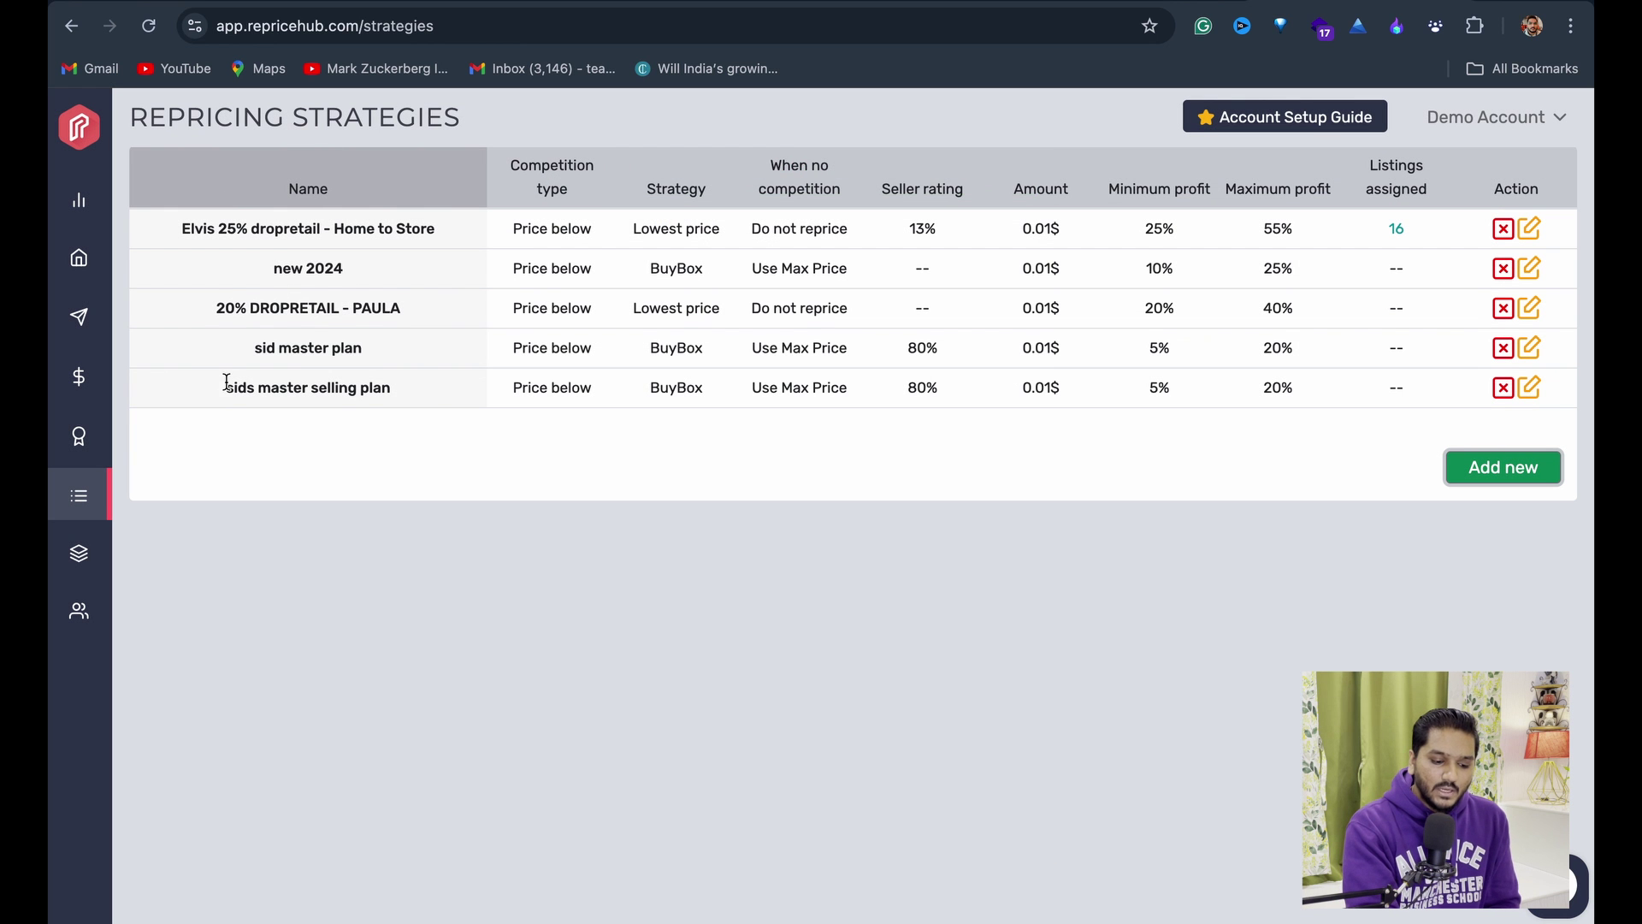
pyautogui.moveTo(227, 387); pyautogui.dragTo(442, 392)
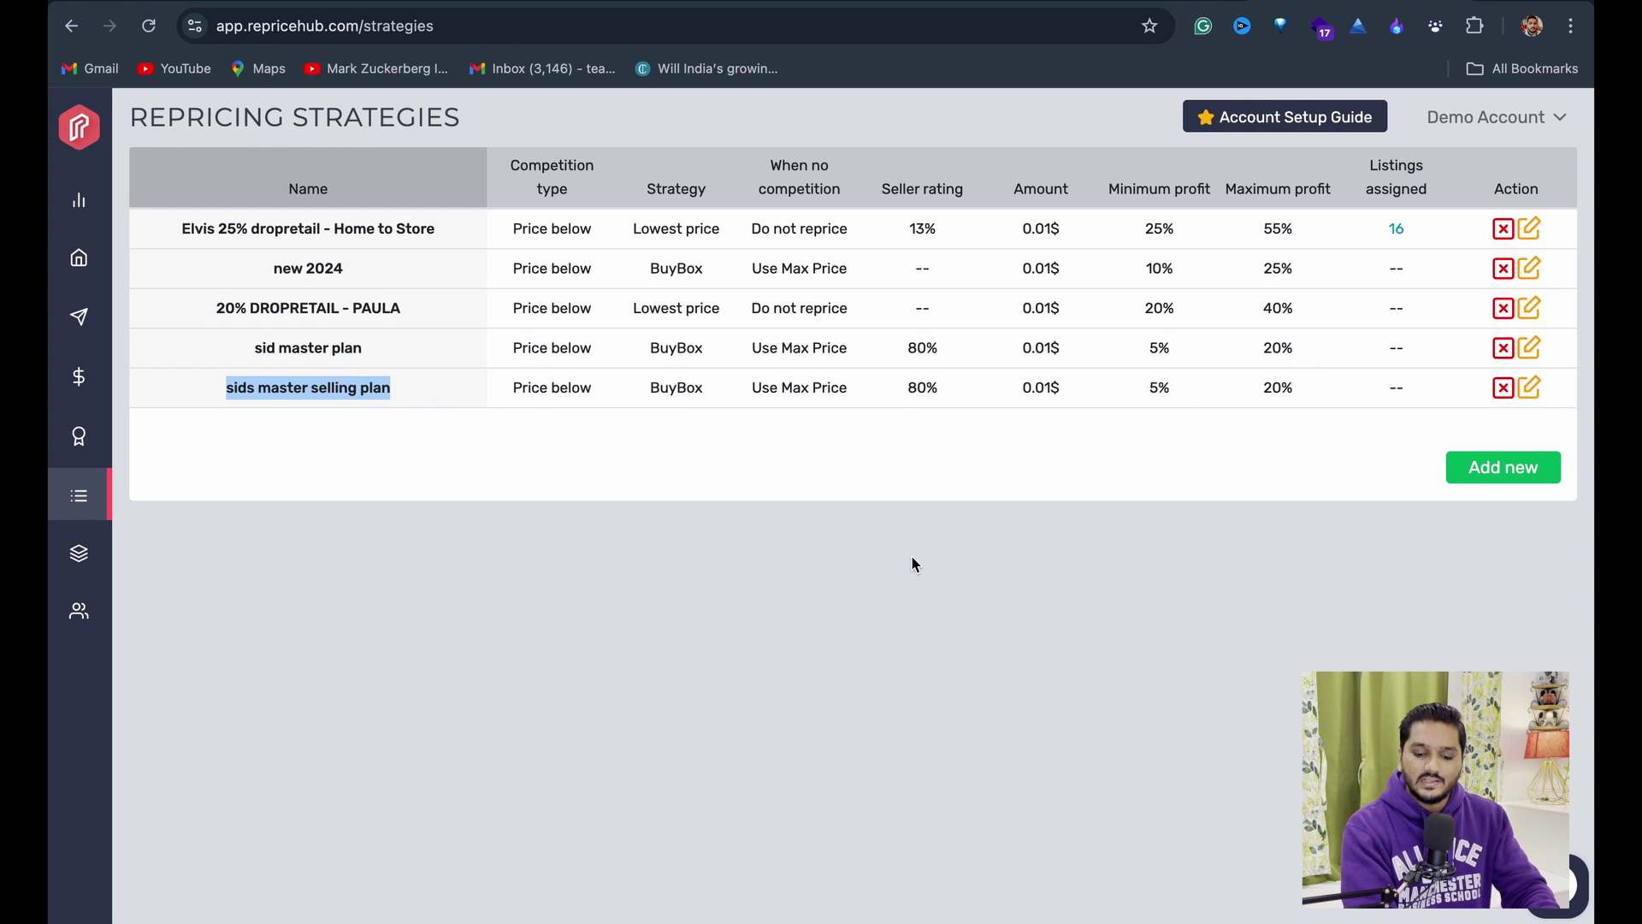
pyautogui.click(677, 701)
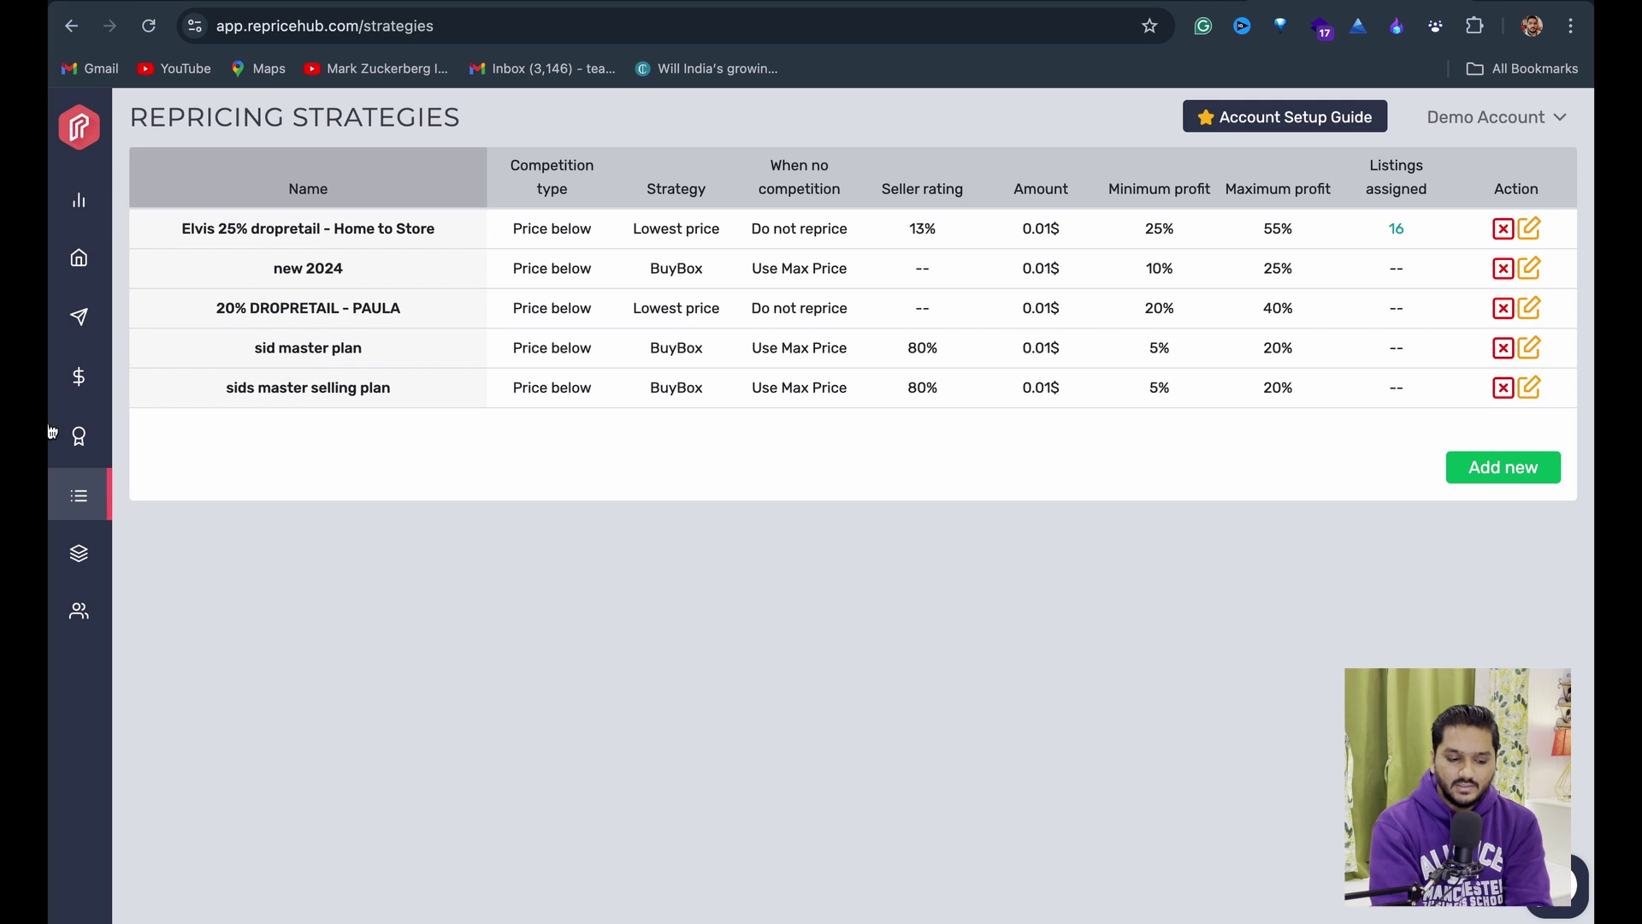
# Open the Single Lister and start entering the Amazon listing's ASIN or URL.
pyautogui.moveTo(120, 320)
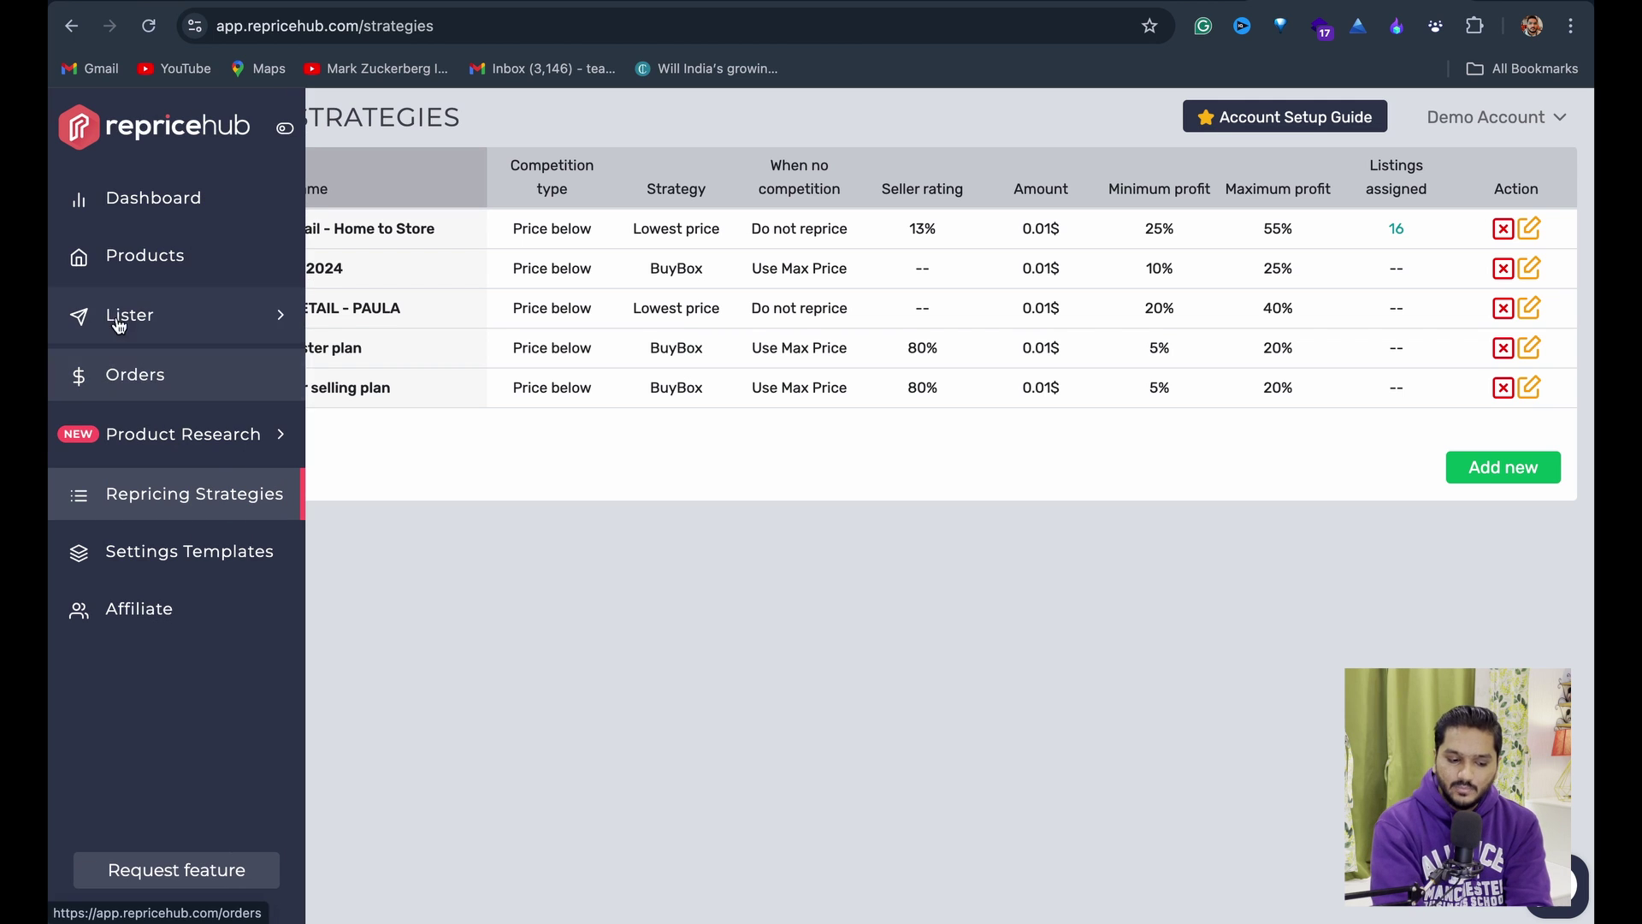
pyautogui.click(120, 317)
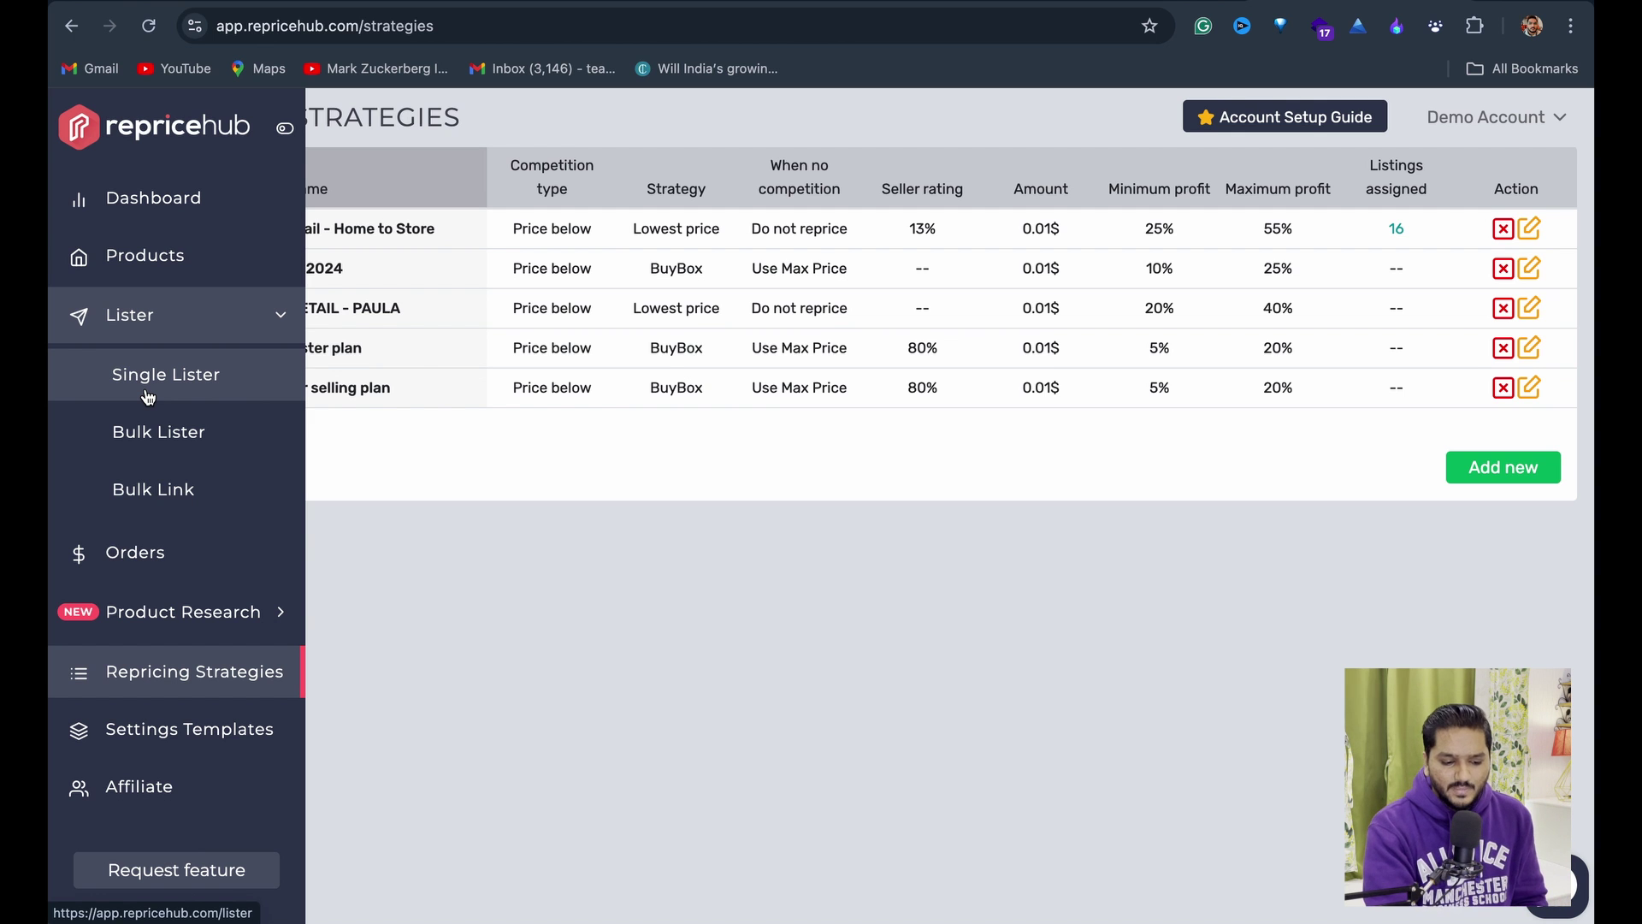
pyautogui.click(147, 396)
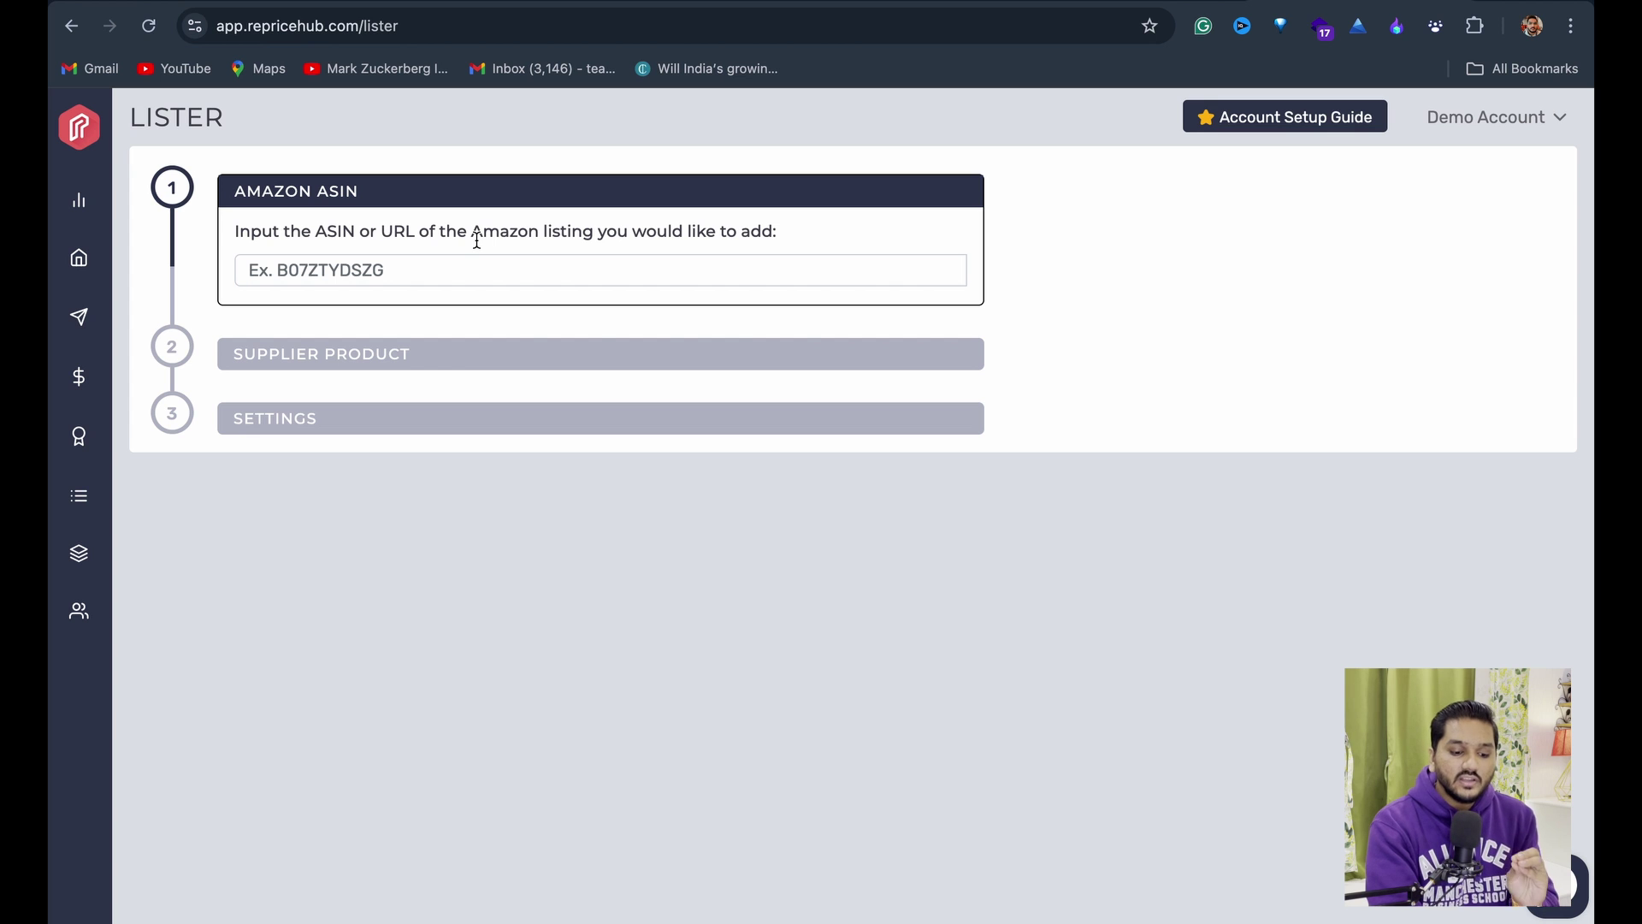
pyautogui.click(473, 275)
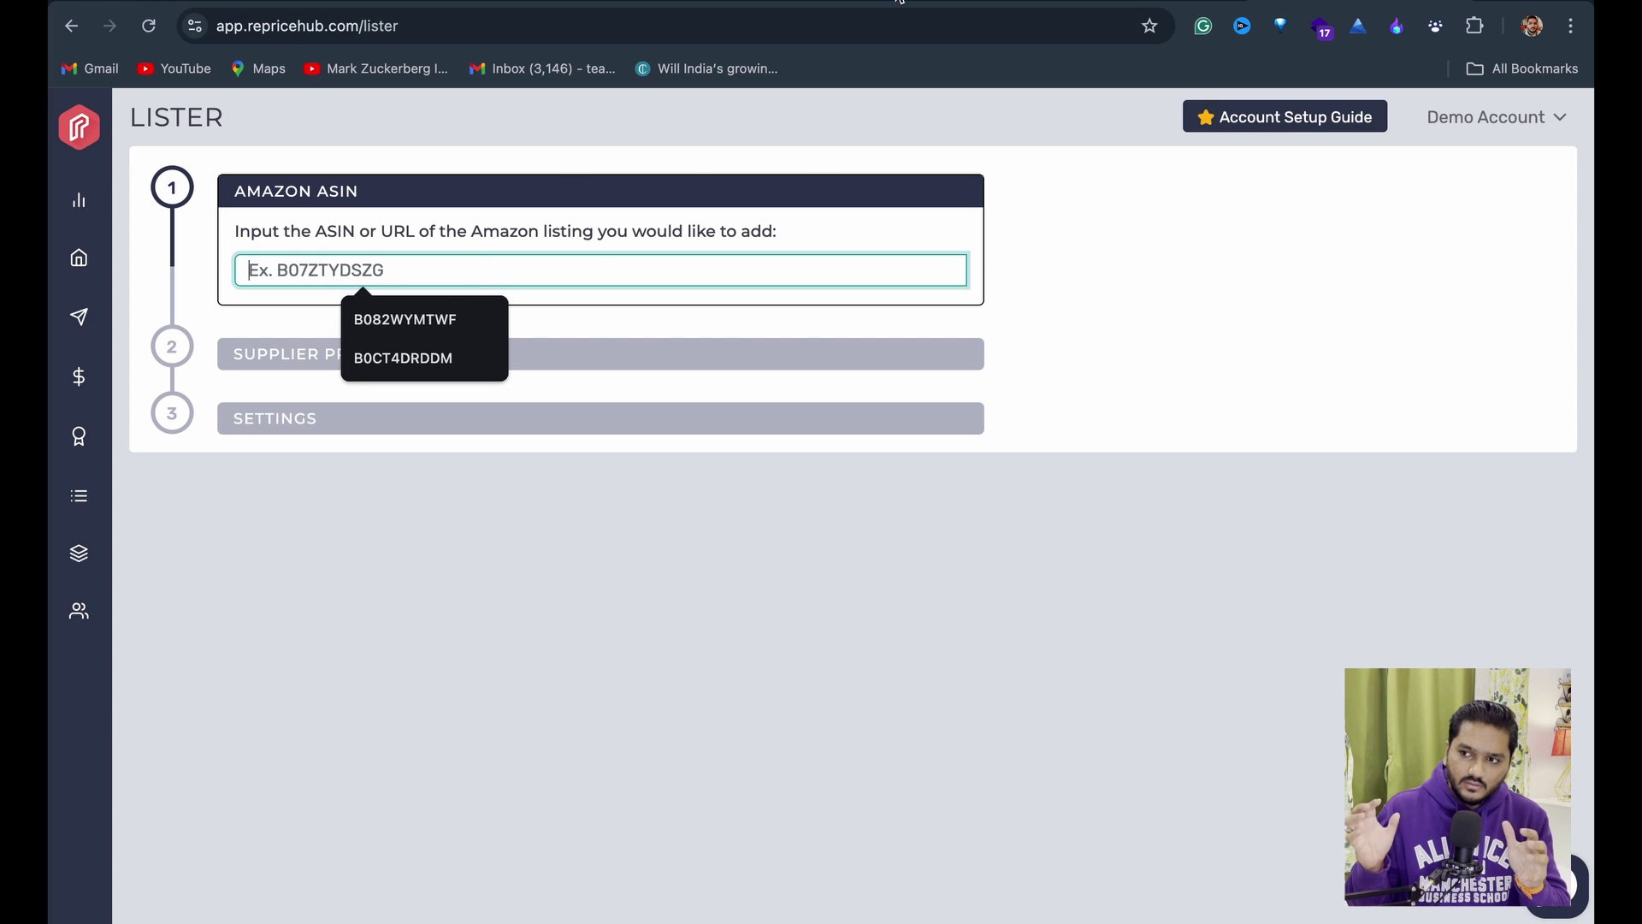
# Find the 50 ft stainless steel garden hose on Amazon and enter its listing, ASIN B0CT4DRDDM, in the lister.
pyautogui.hotkey('ctrl', 'Tab')
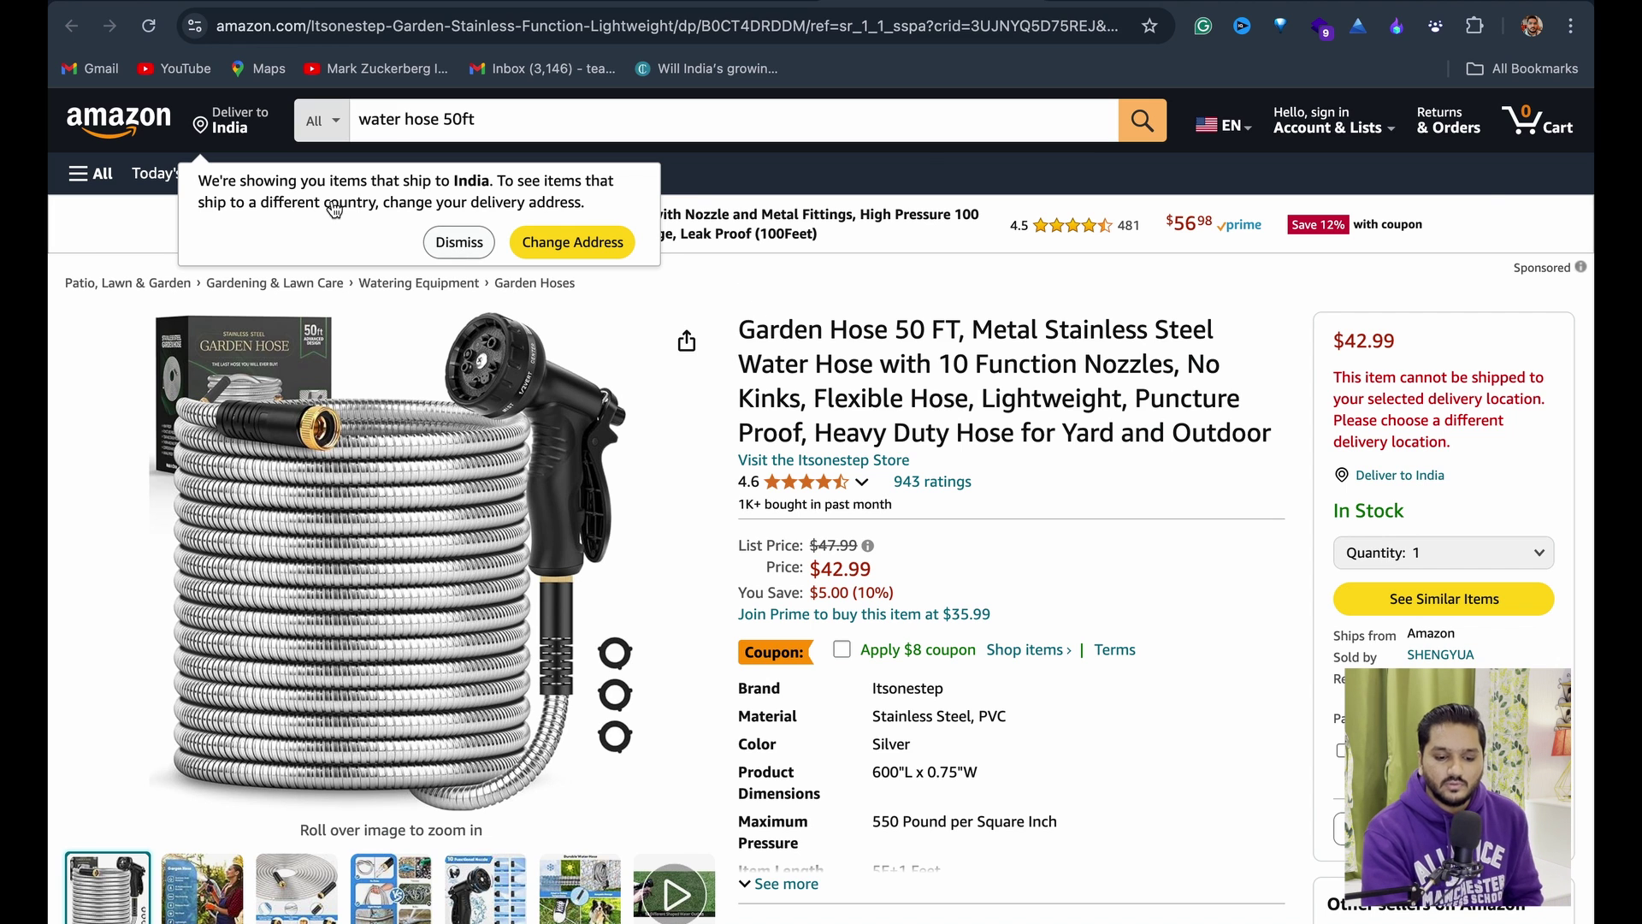
pyautogui.click(550, 247)
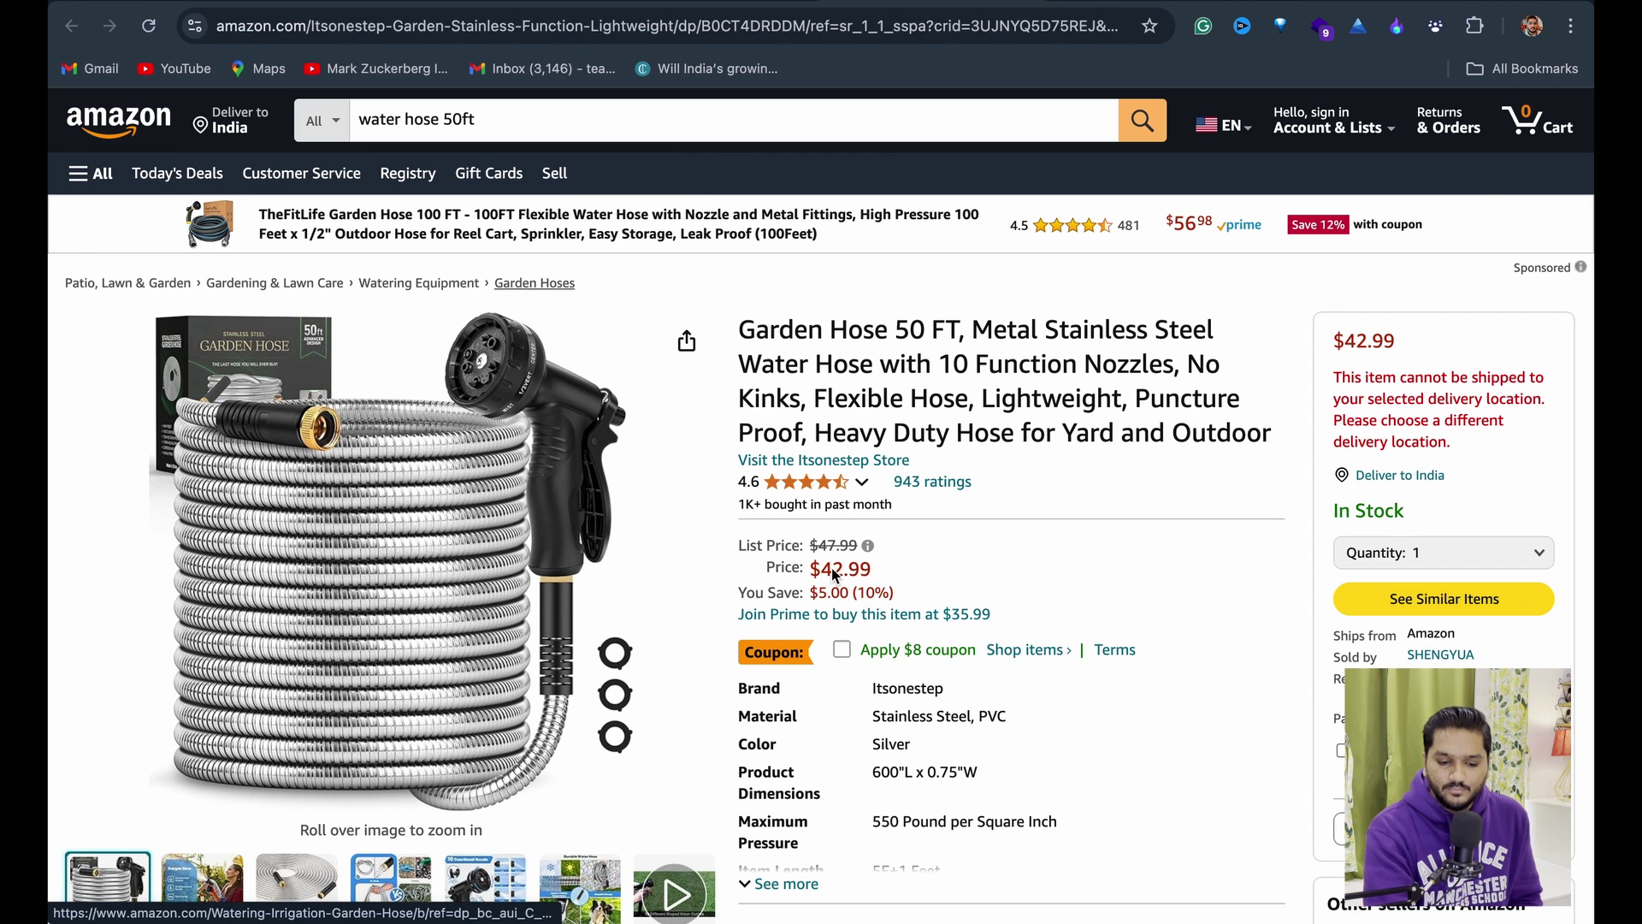
pyautogui.scroll(-8, 1114, 597)
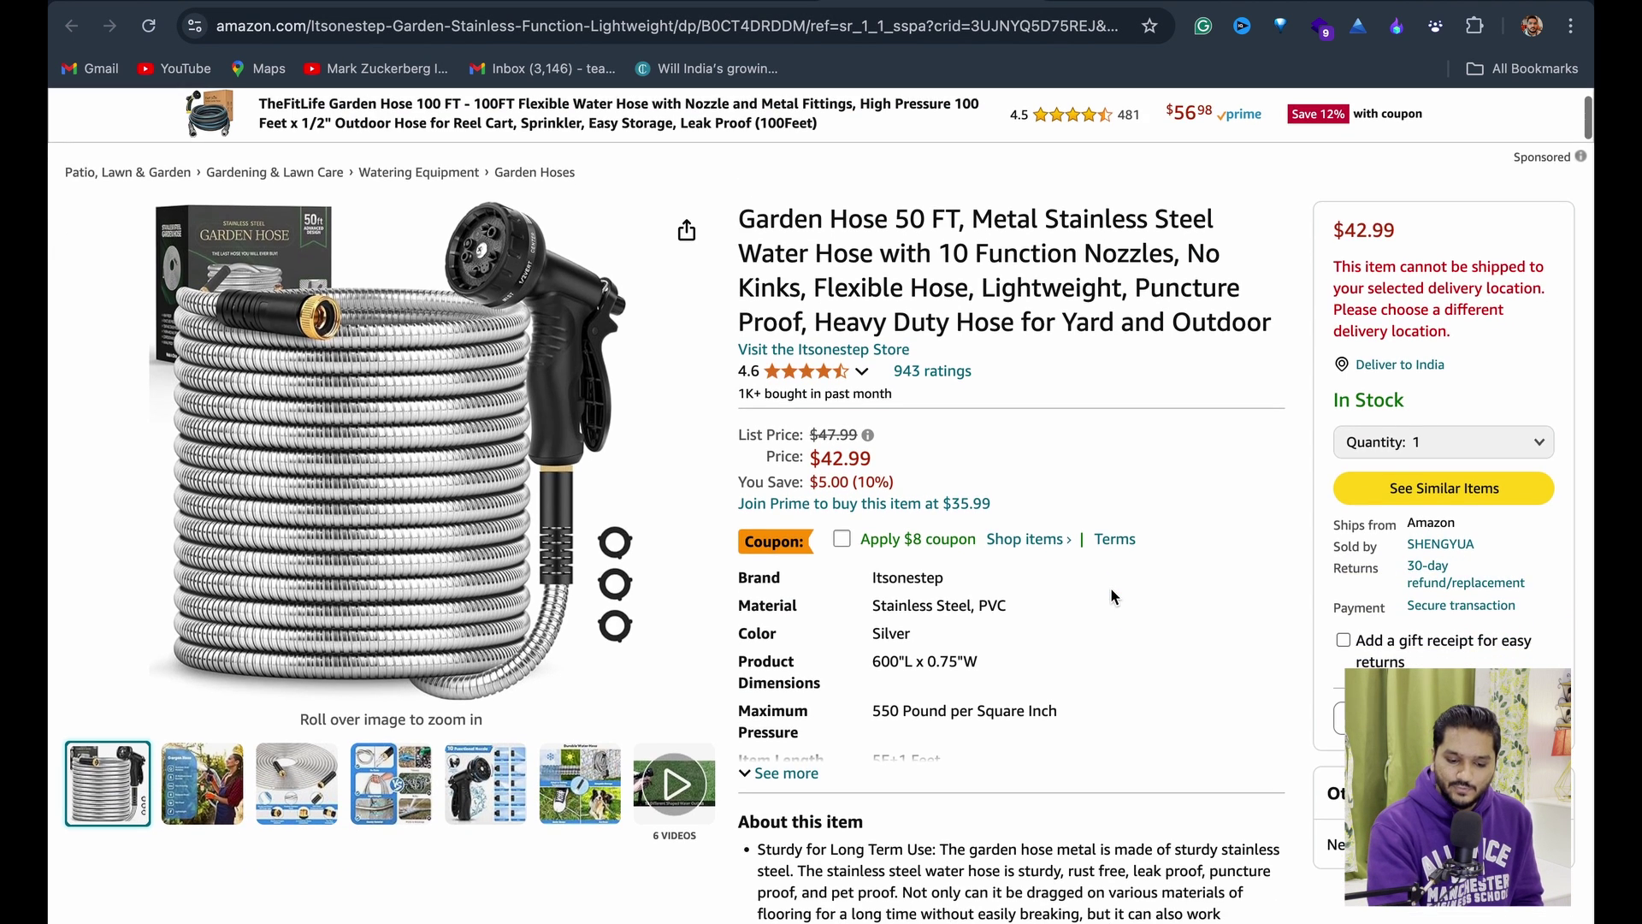
pyautogui.scroll(-10, 1111, 587)
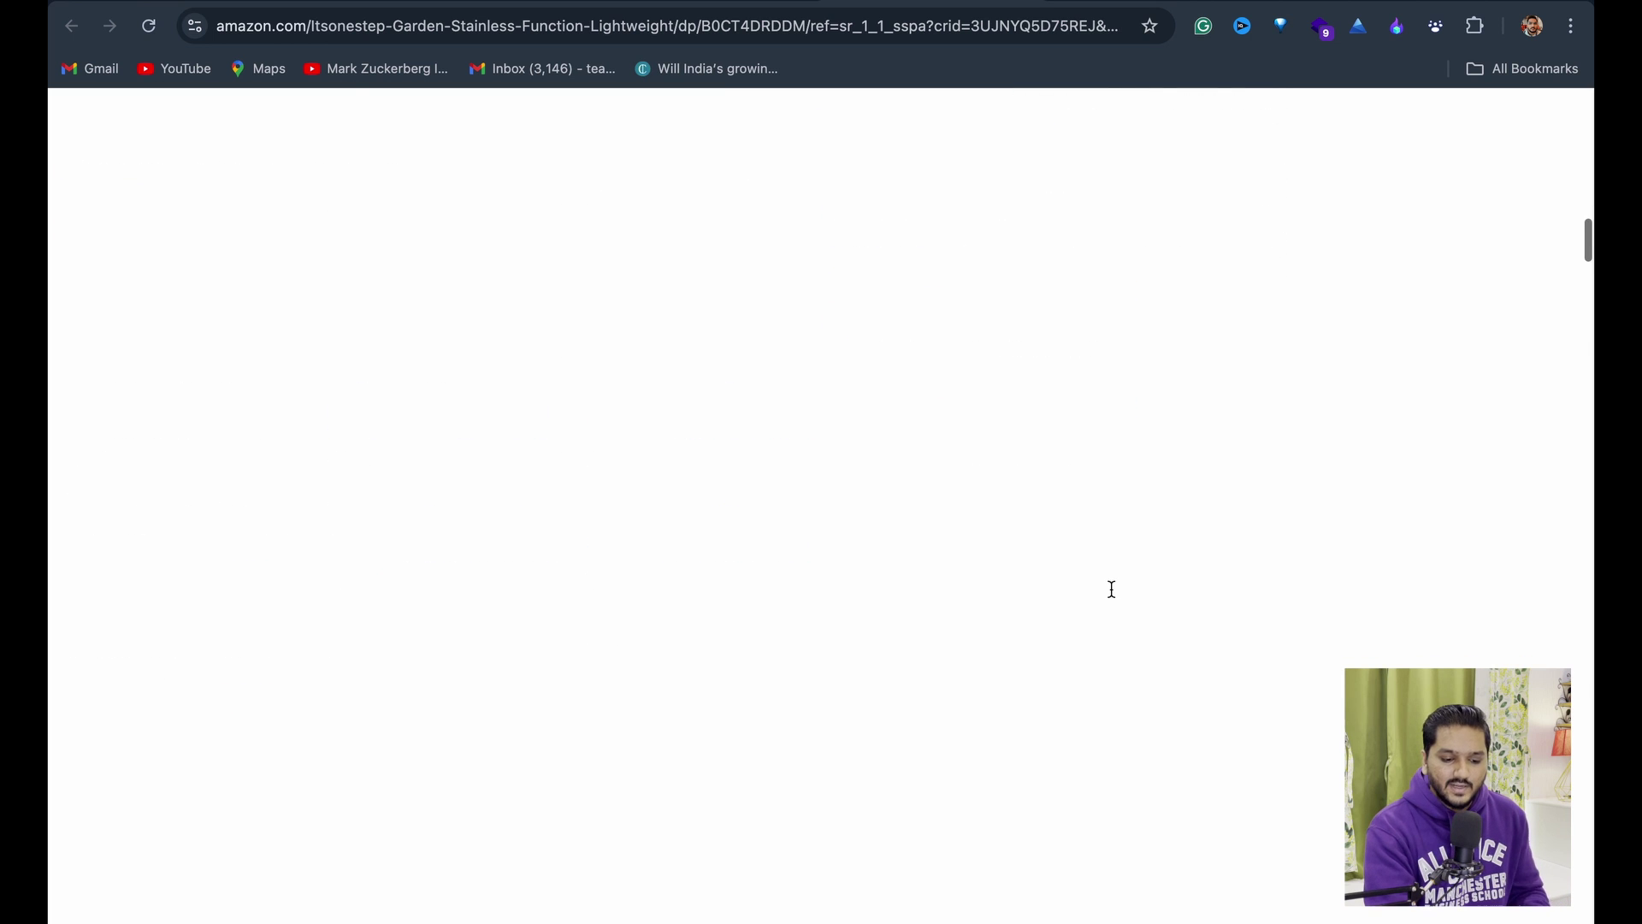
pyautogui.scroll(-15, 1114, 597)
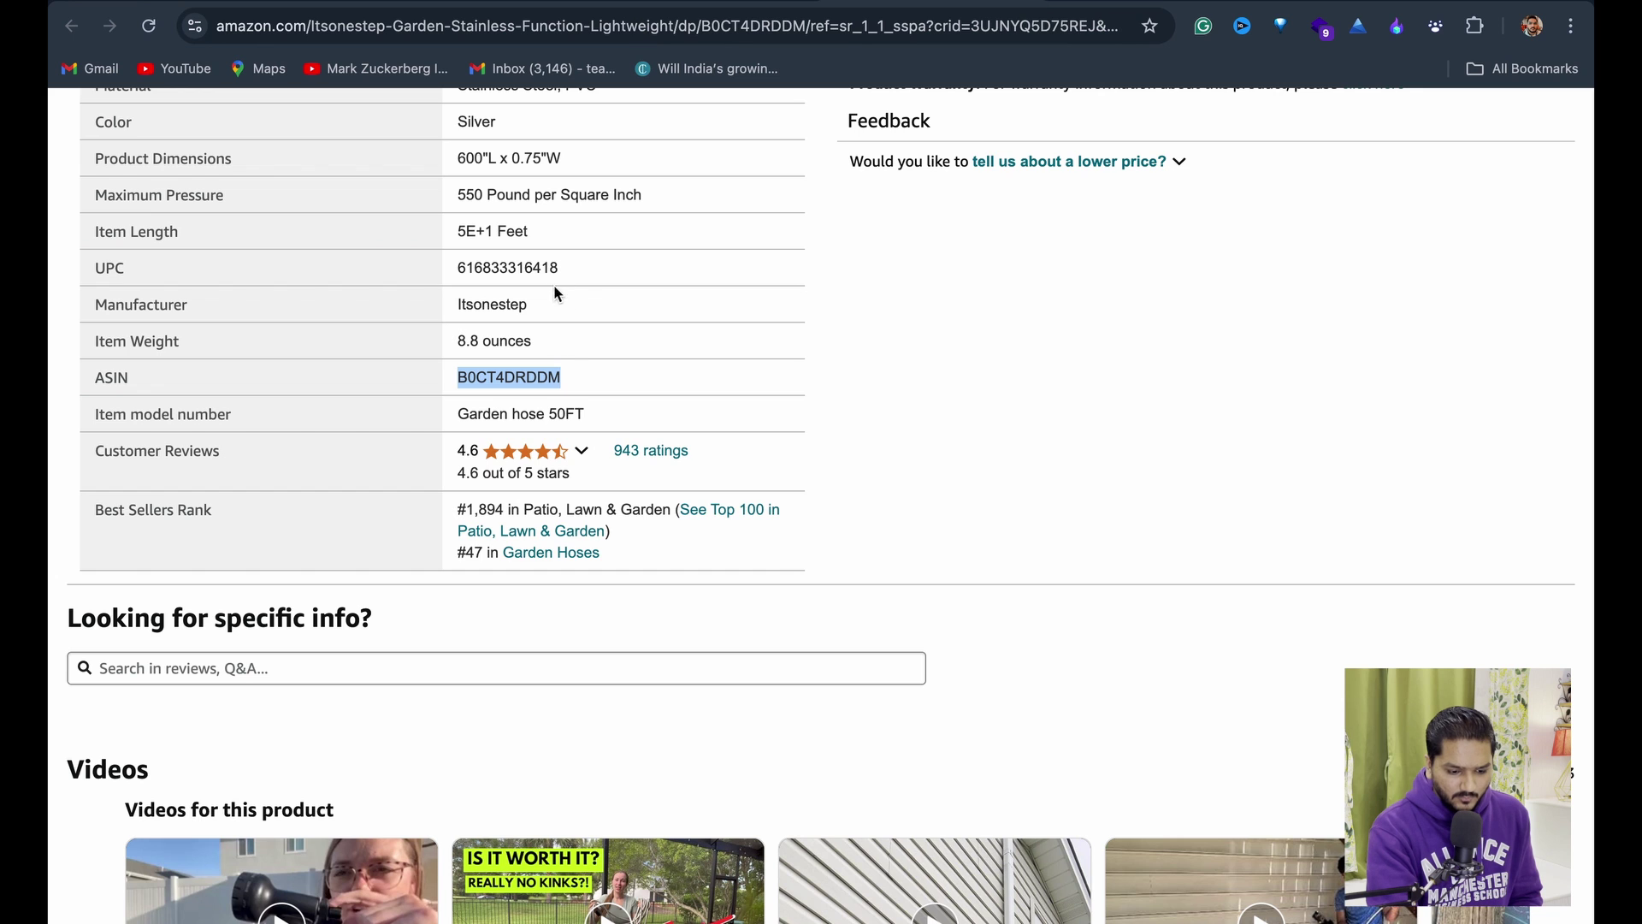
pyautogui.click(653, 31)
pyautogui.click(653, 31)
pyautogui.tripleClick(662, 31)
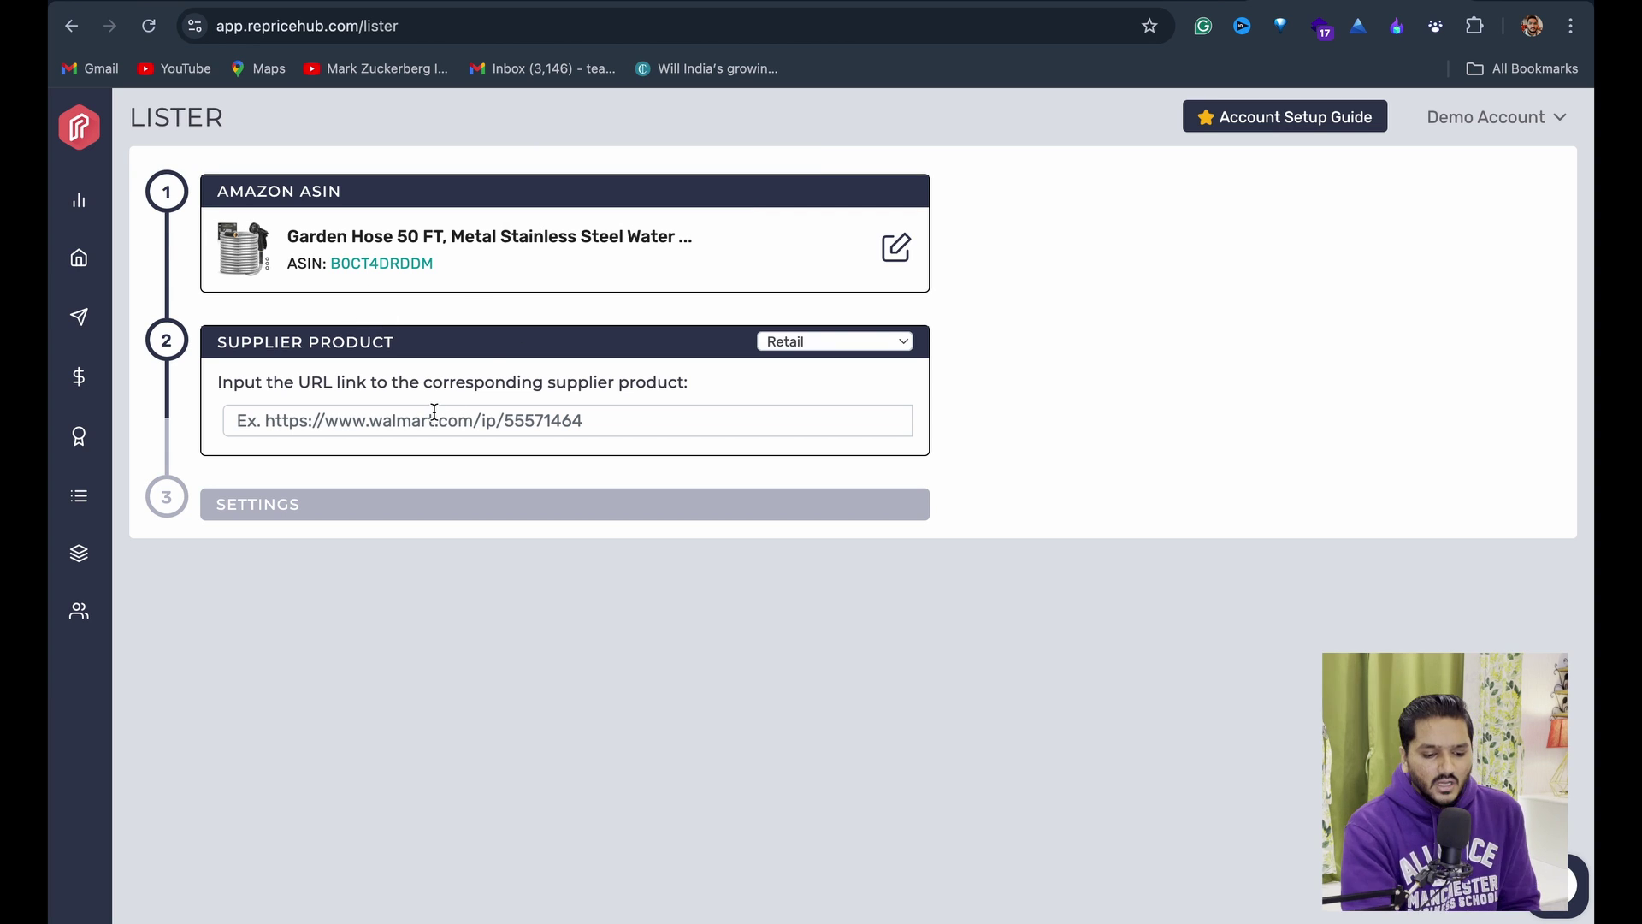
# Copy the URL of the 304 Stainless Steel Metal Garden Water Hose on eBay and add it as the supplier product.
pyautogui.click(342, 425)
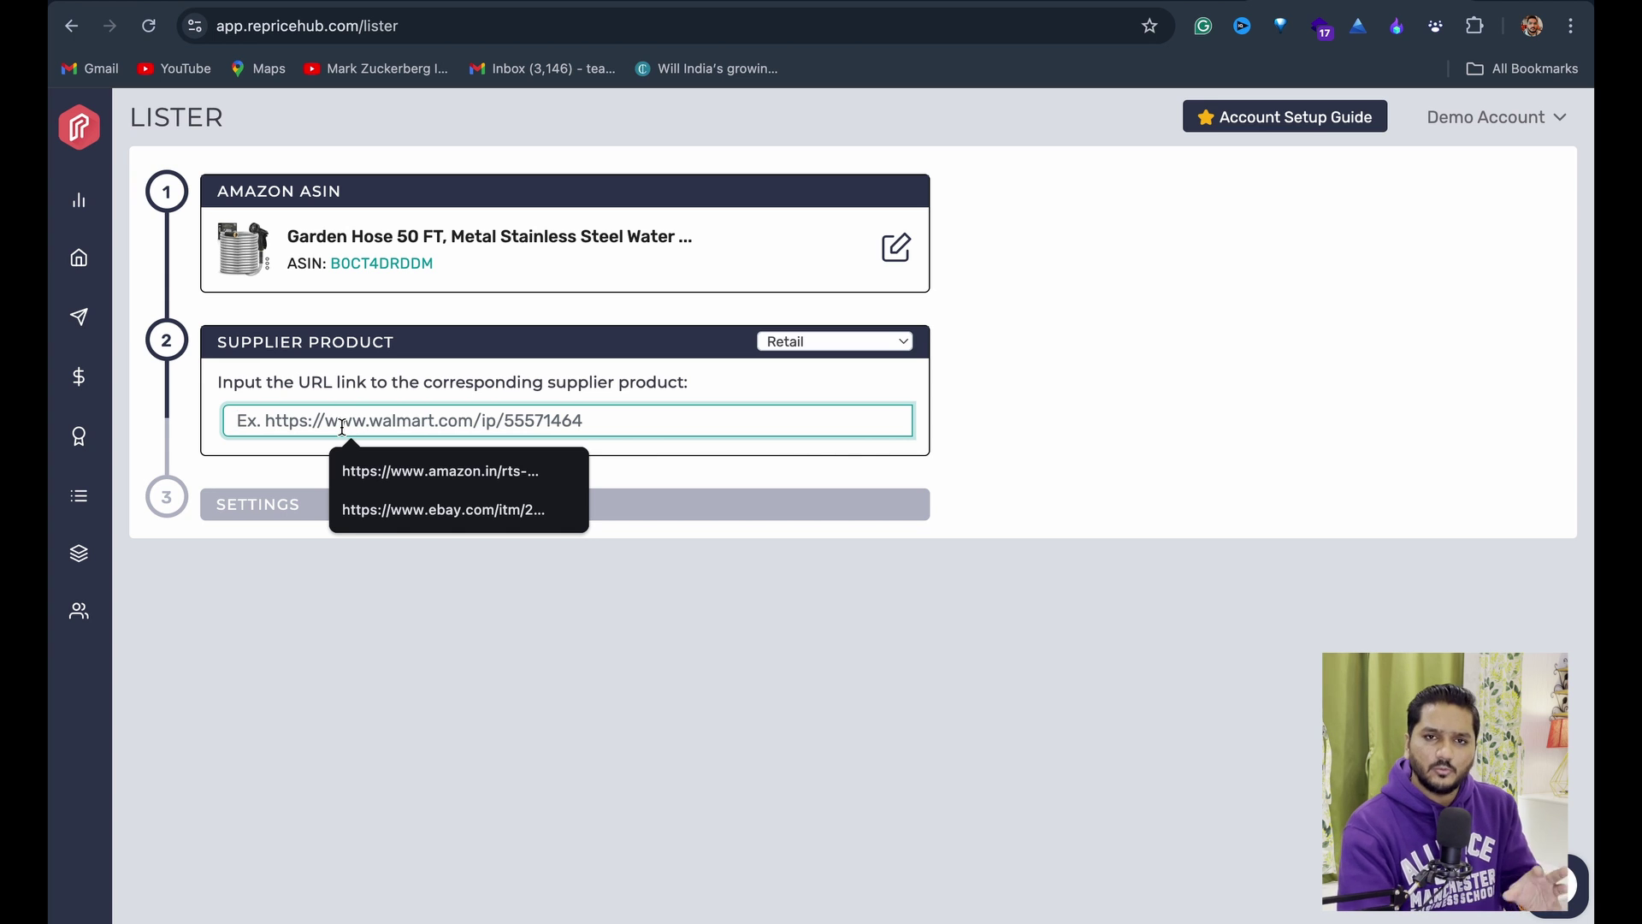
pyautogui.hotkey('ctrl', 'Tab')
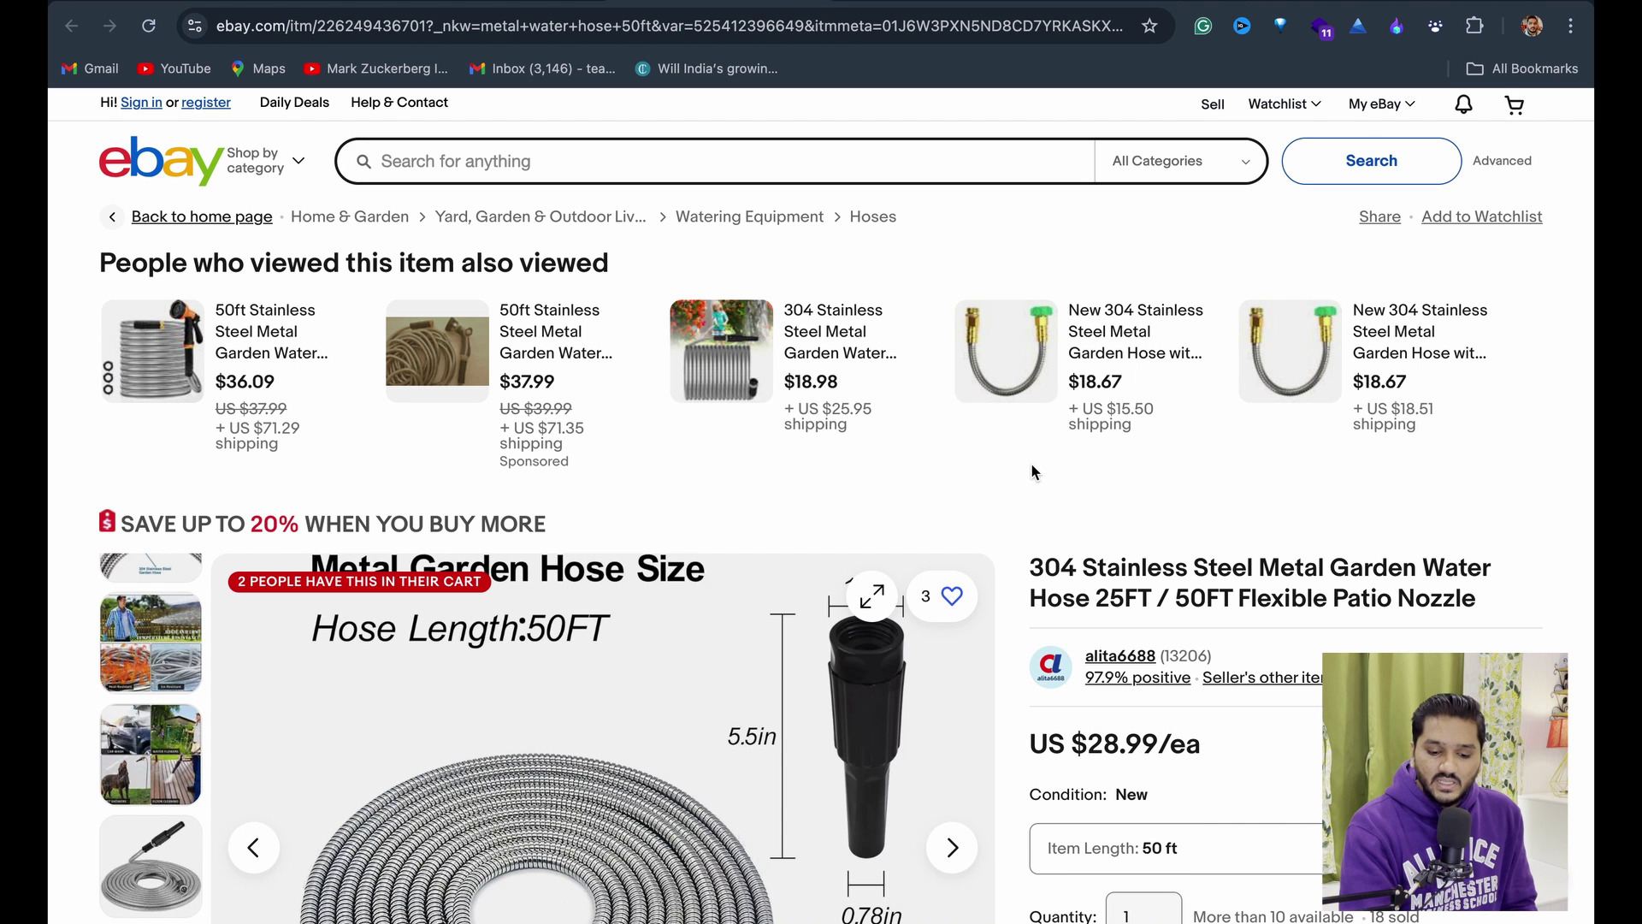
pyautogui.scroll(-2, 1033, 470)
pyautogui.scroll(-1, 1032, 471)
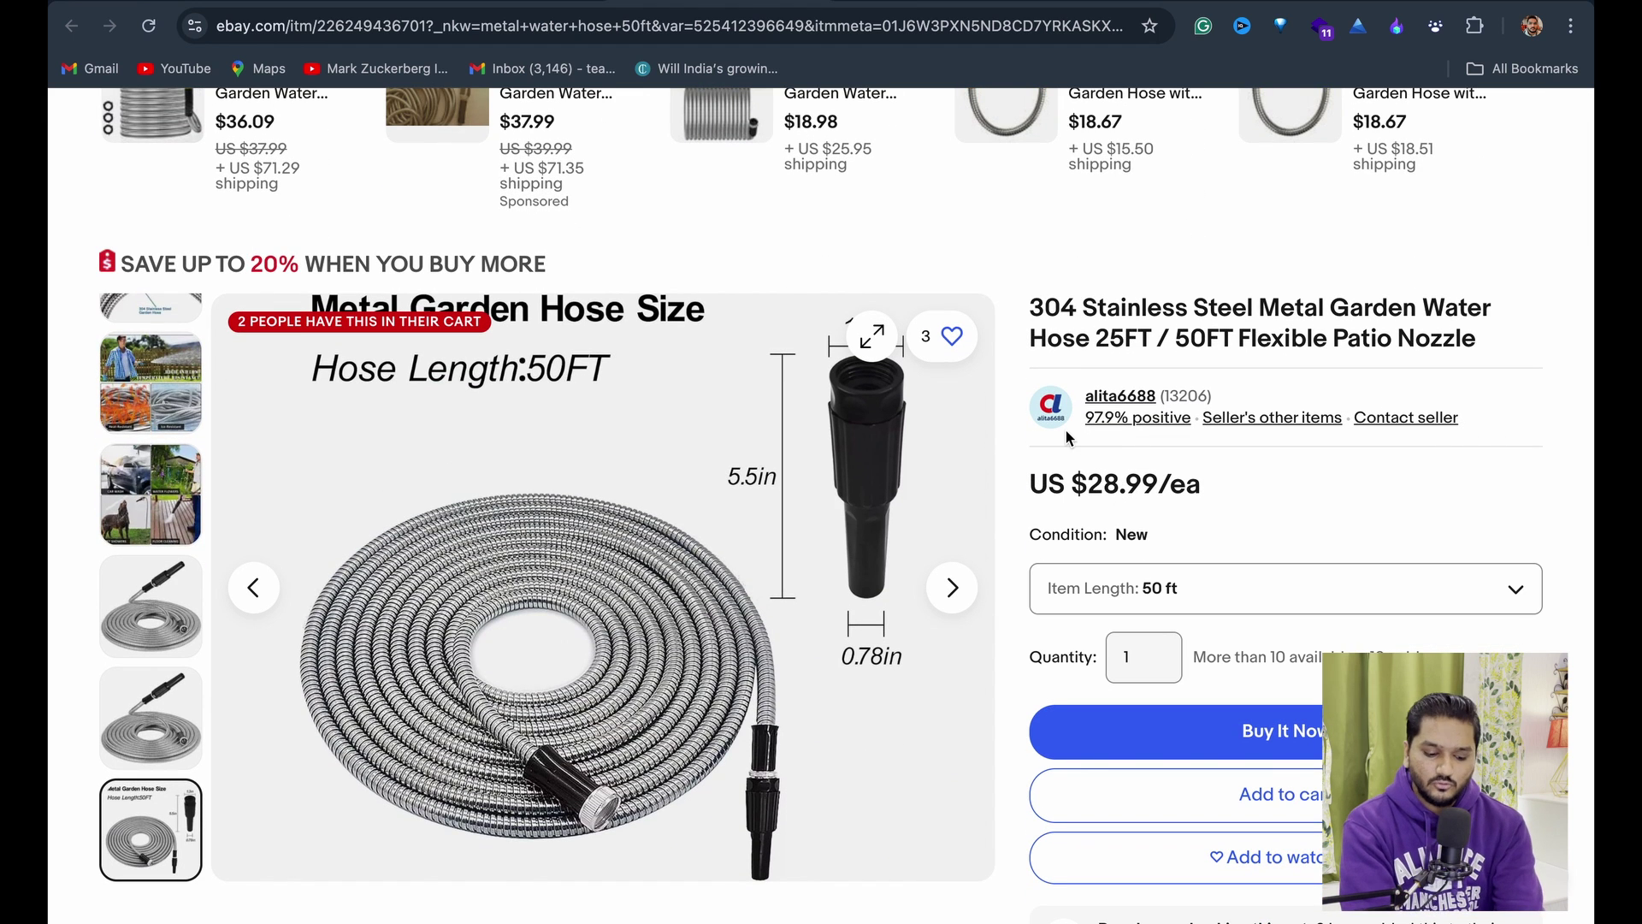
pyautogui.scroll(3, 1065, 429)
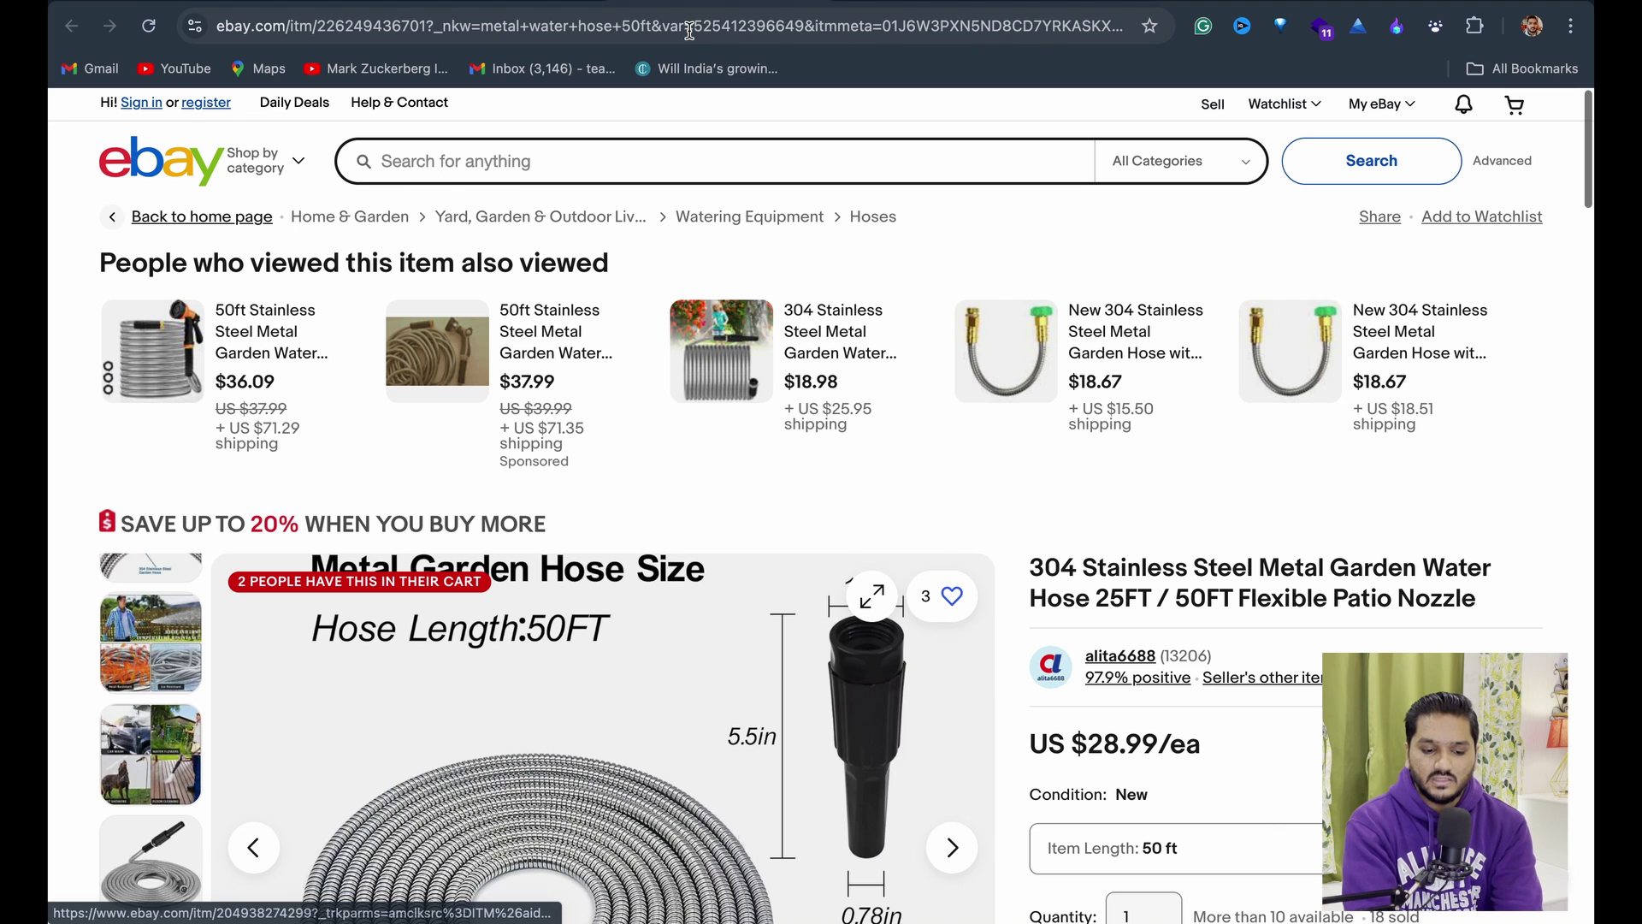
pyautogui.click(690, 32)
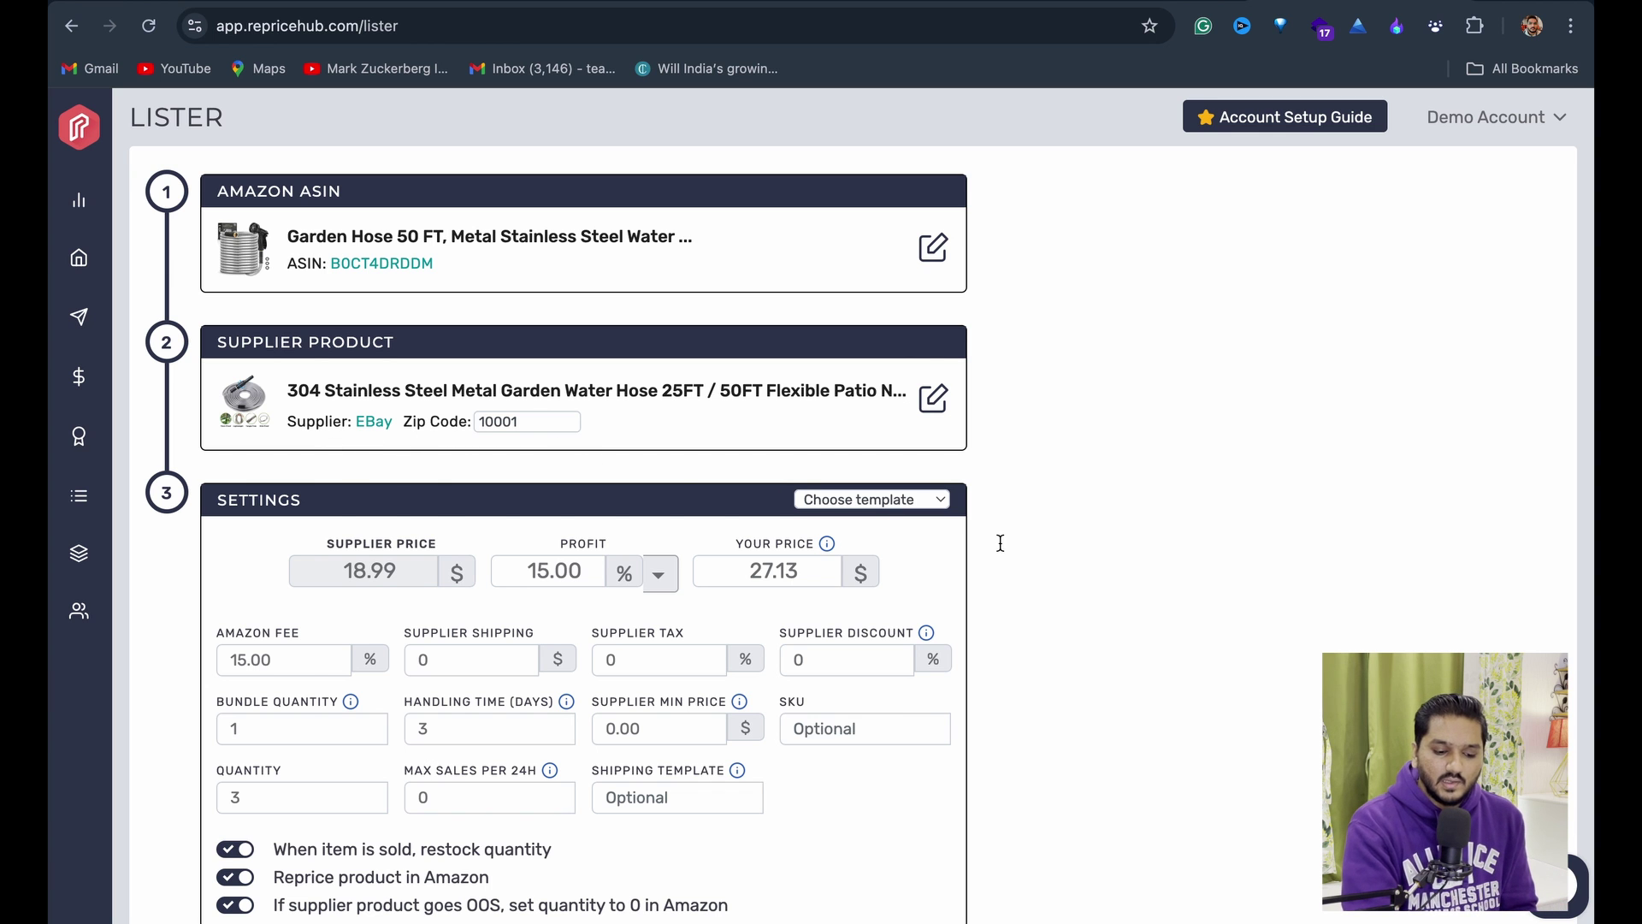
# Set the garden hose listing's profit to 20% and open the Amazon fee for editing.
pyautogui.scroll(-3, 999, 541)
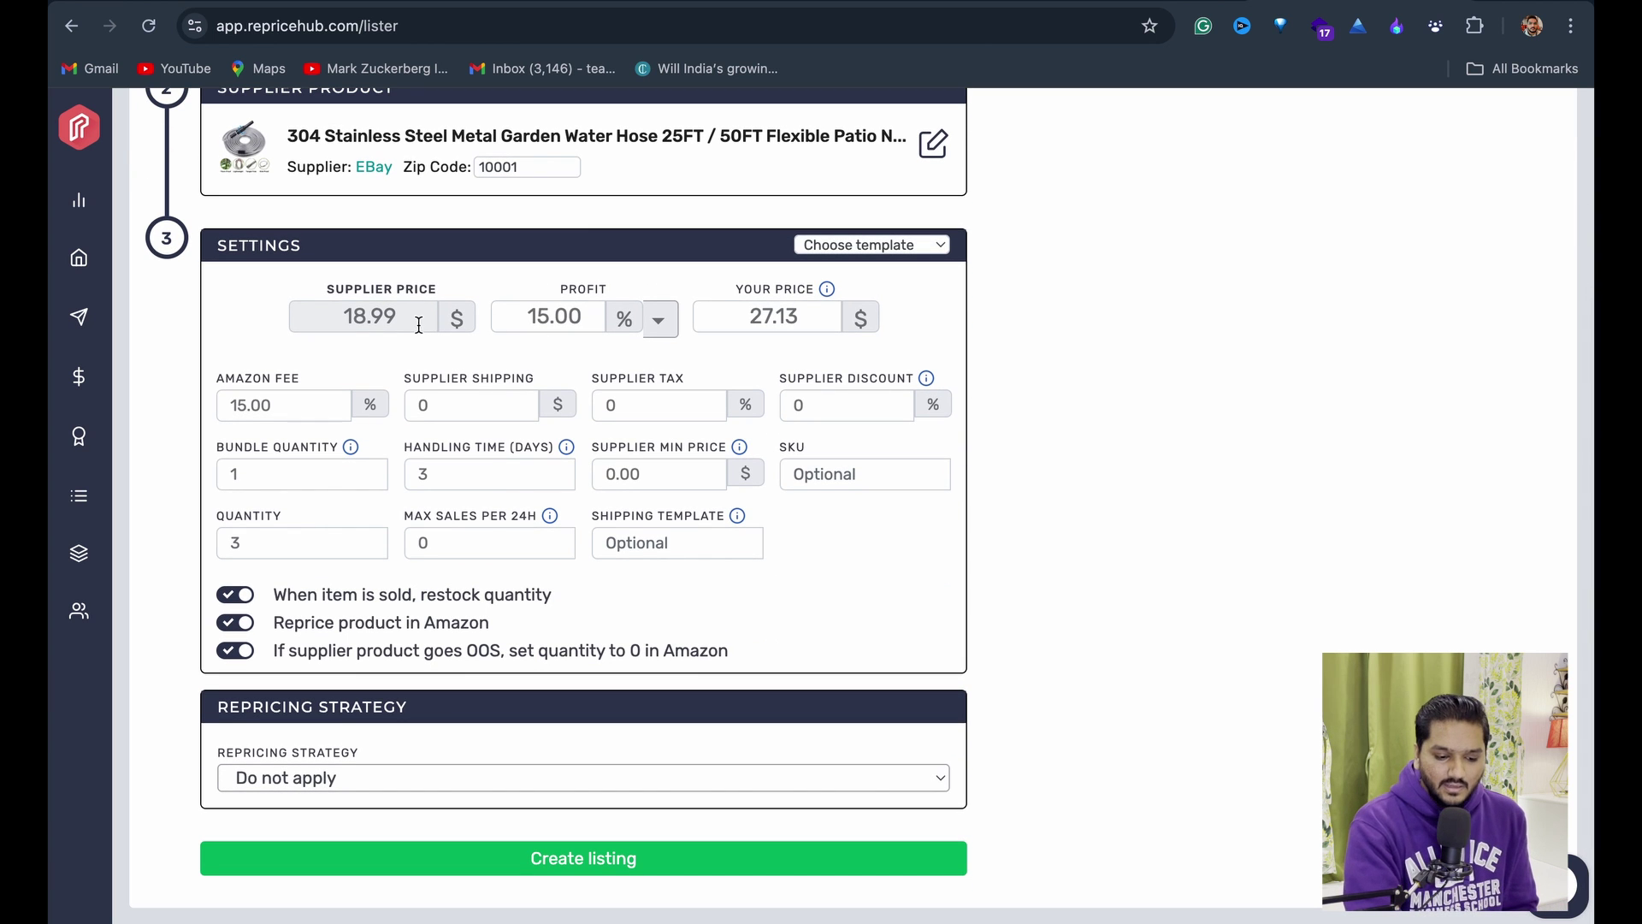
pyautogui.click(547, 316)
pyautogui.press('BackSpace')
pyautogui.press('BackSpace')
pyautogui.write('20')
pyautogui.click(1063, 479)
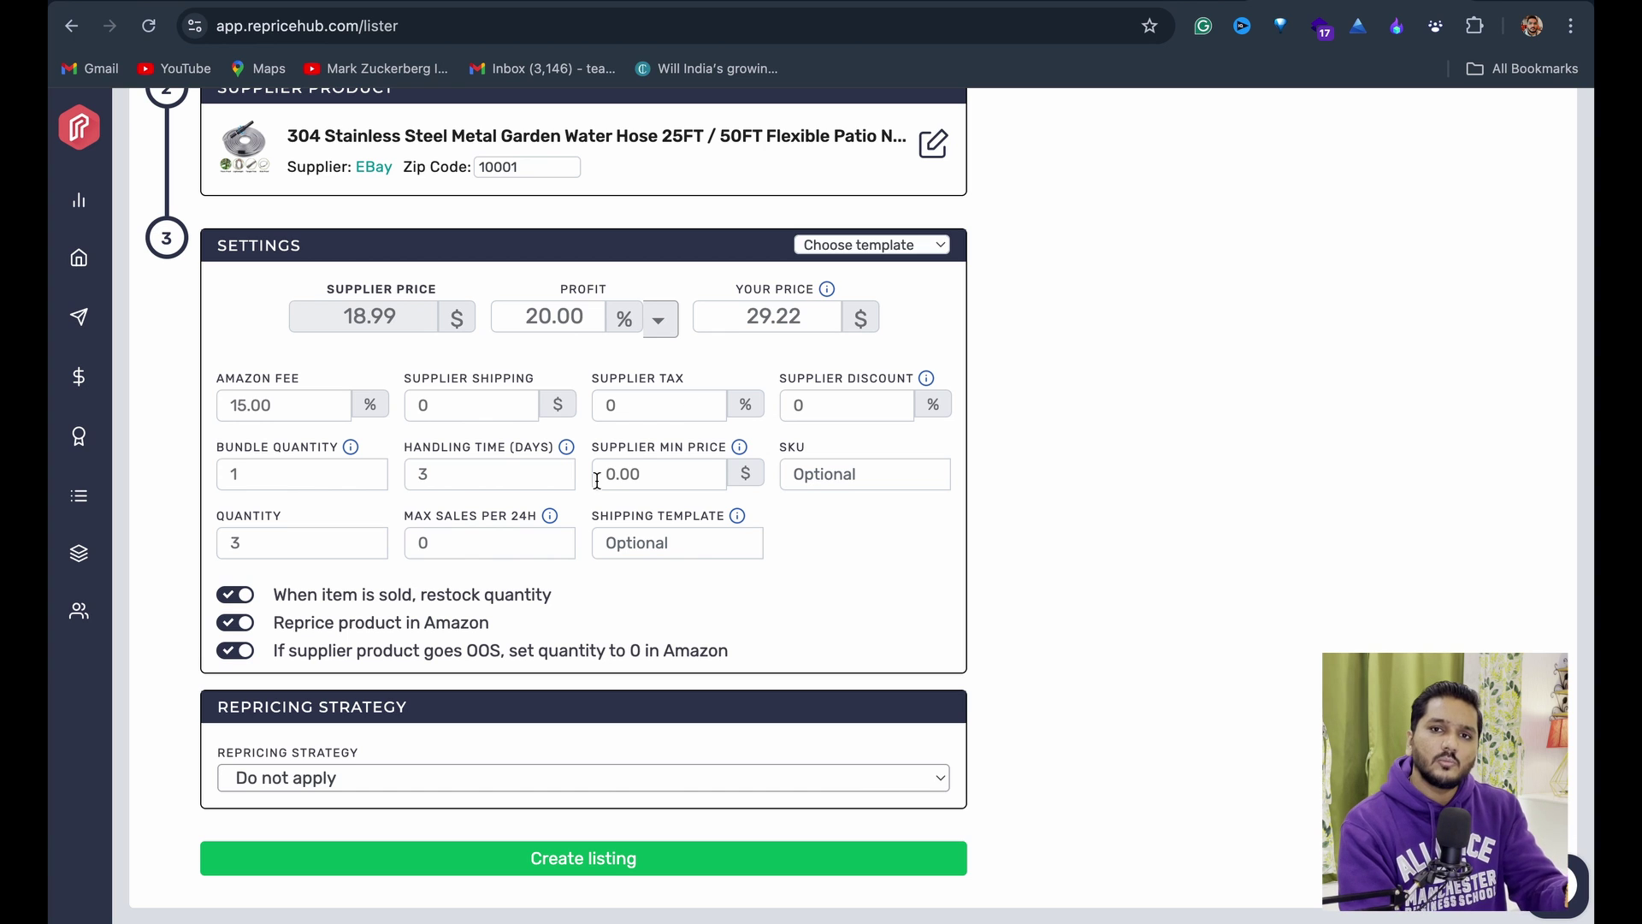
pyautogui.click(249, 404)
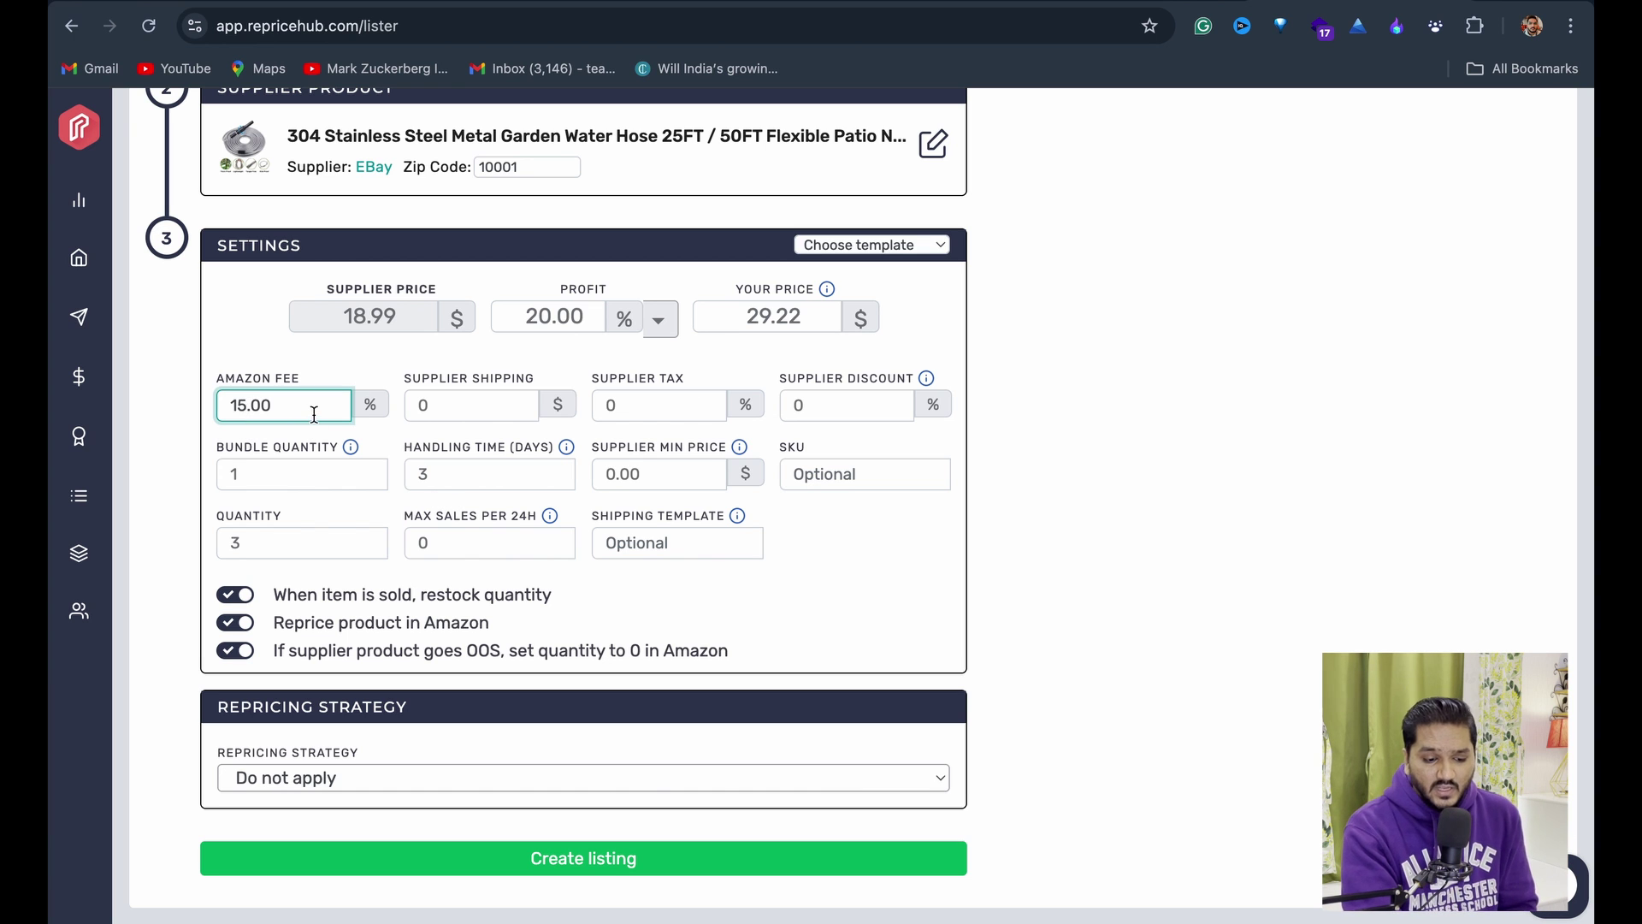
# Go through the supplier shipping, tax, discount and bundle quantity fields and set the handling time to 10 days.
pyautogui.click(1141, 411)
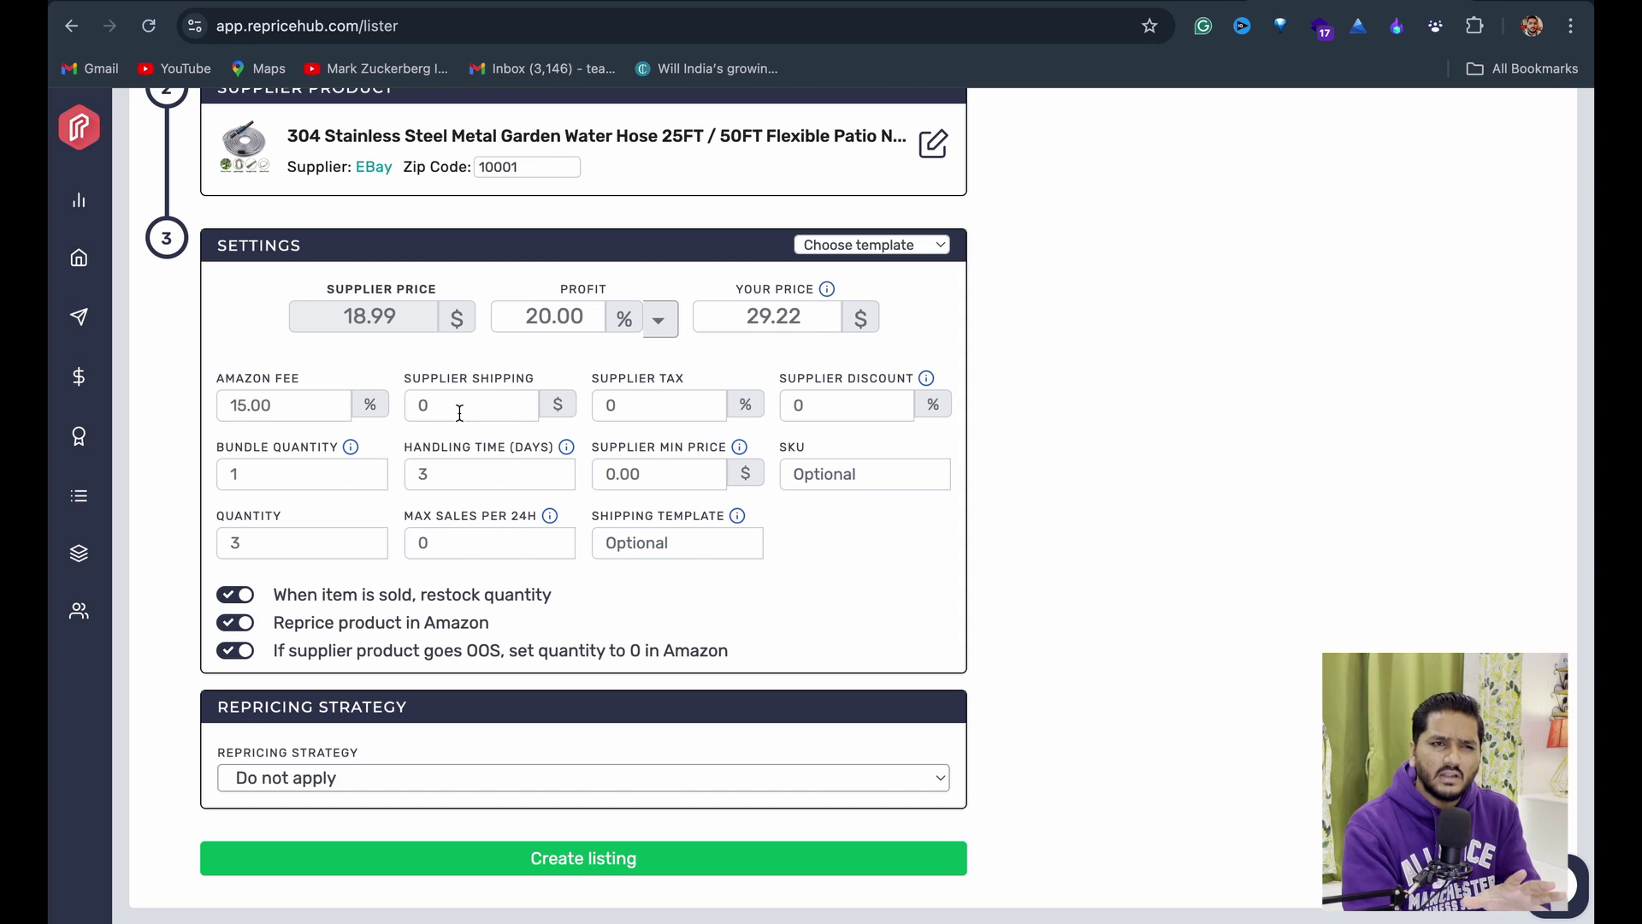
pyautogui.click(459, 413)
pyautogui.click(648, 407)
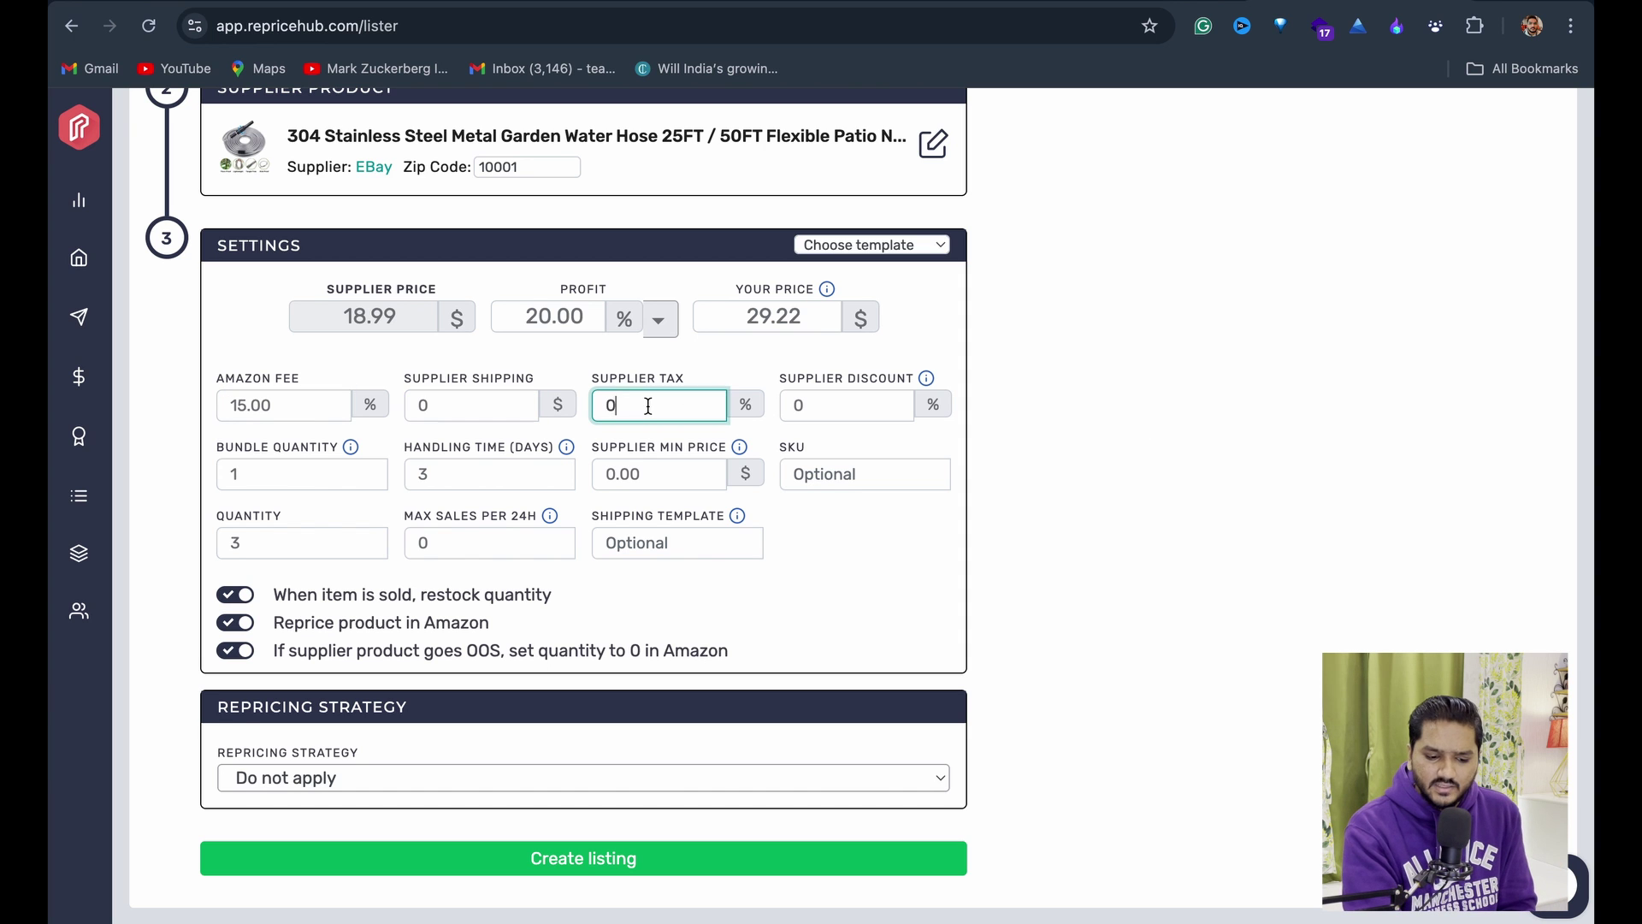
pyautogui.click(851, 404)
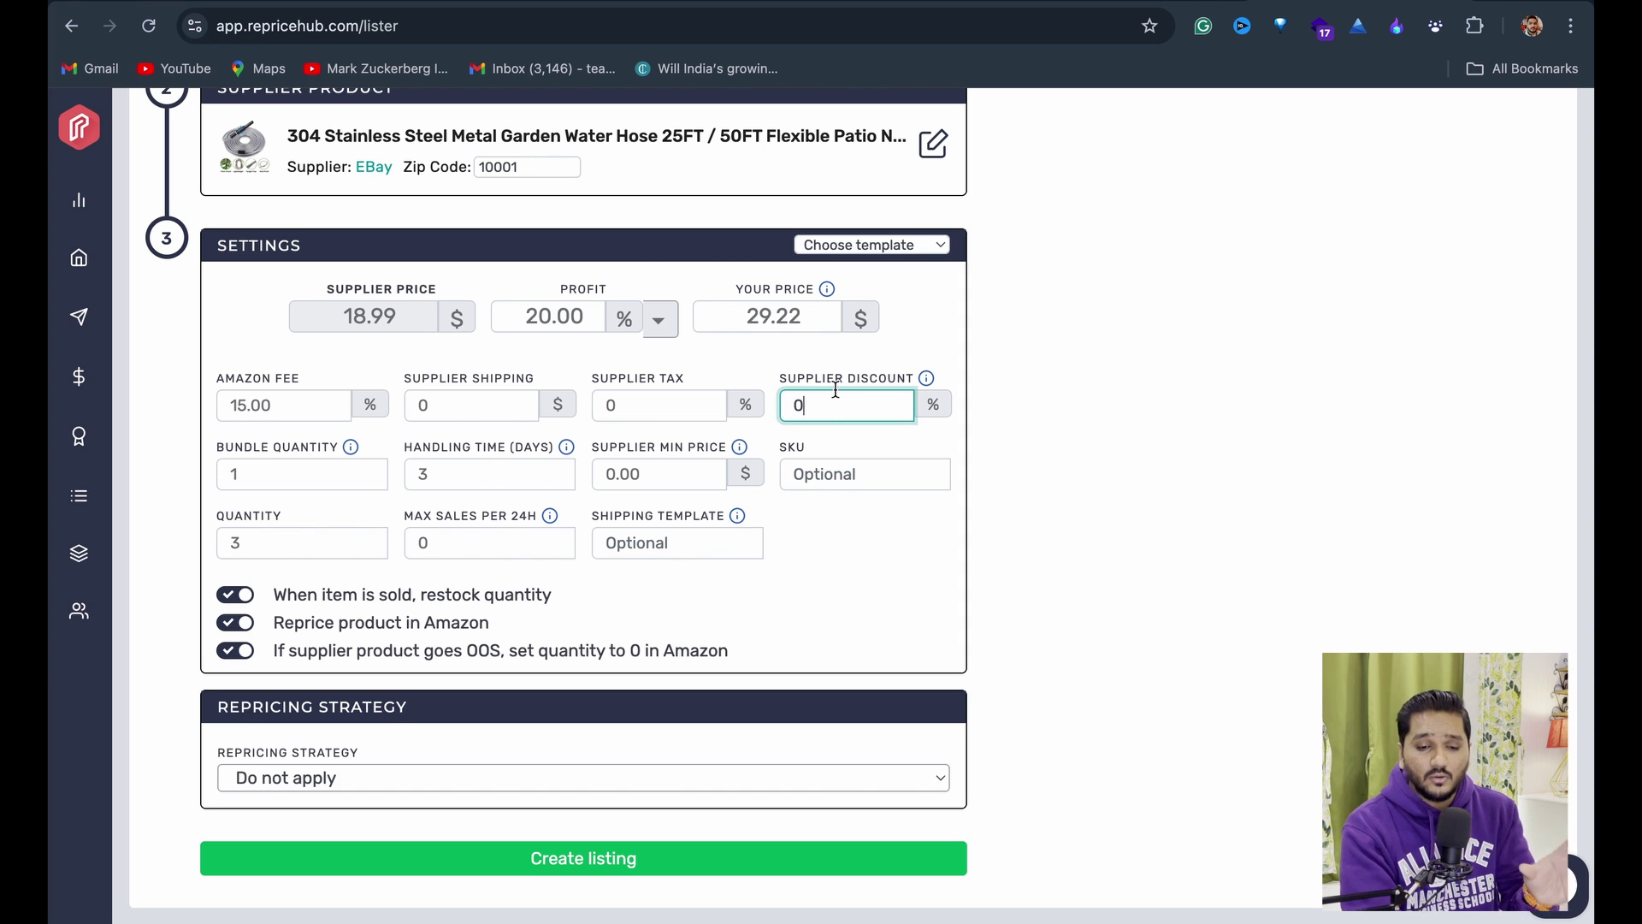
pyautogui.click(274, 476)
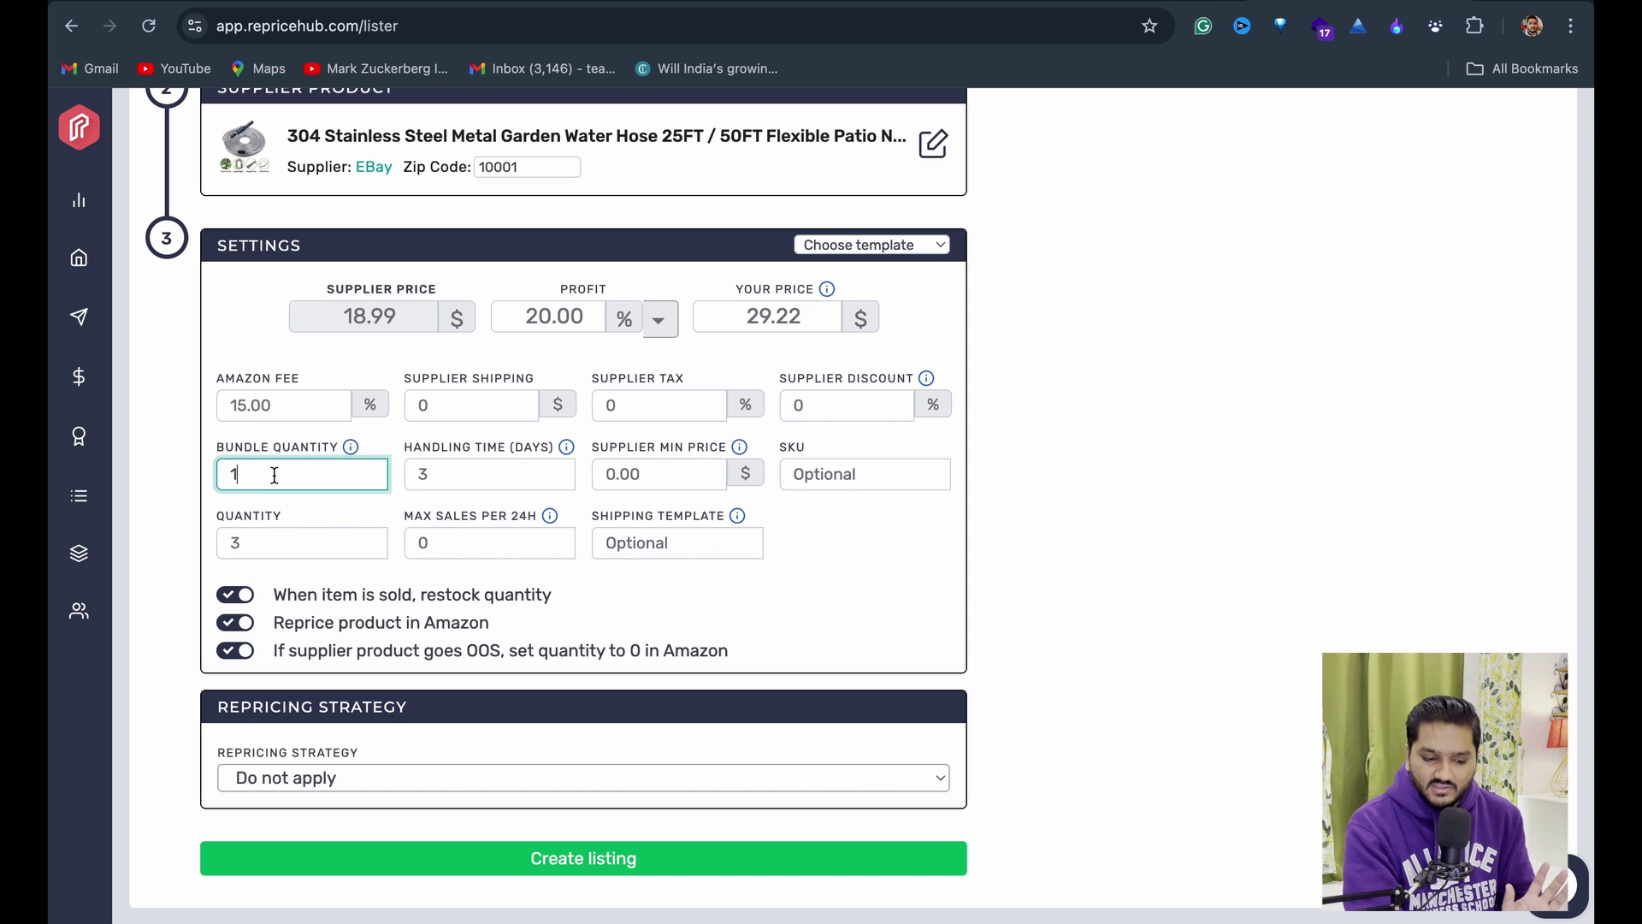
pyautogui.moveTo(358, 451)
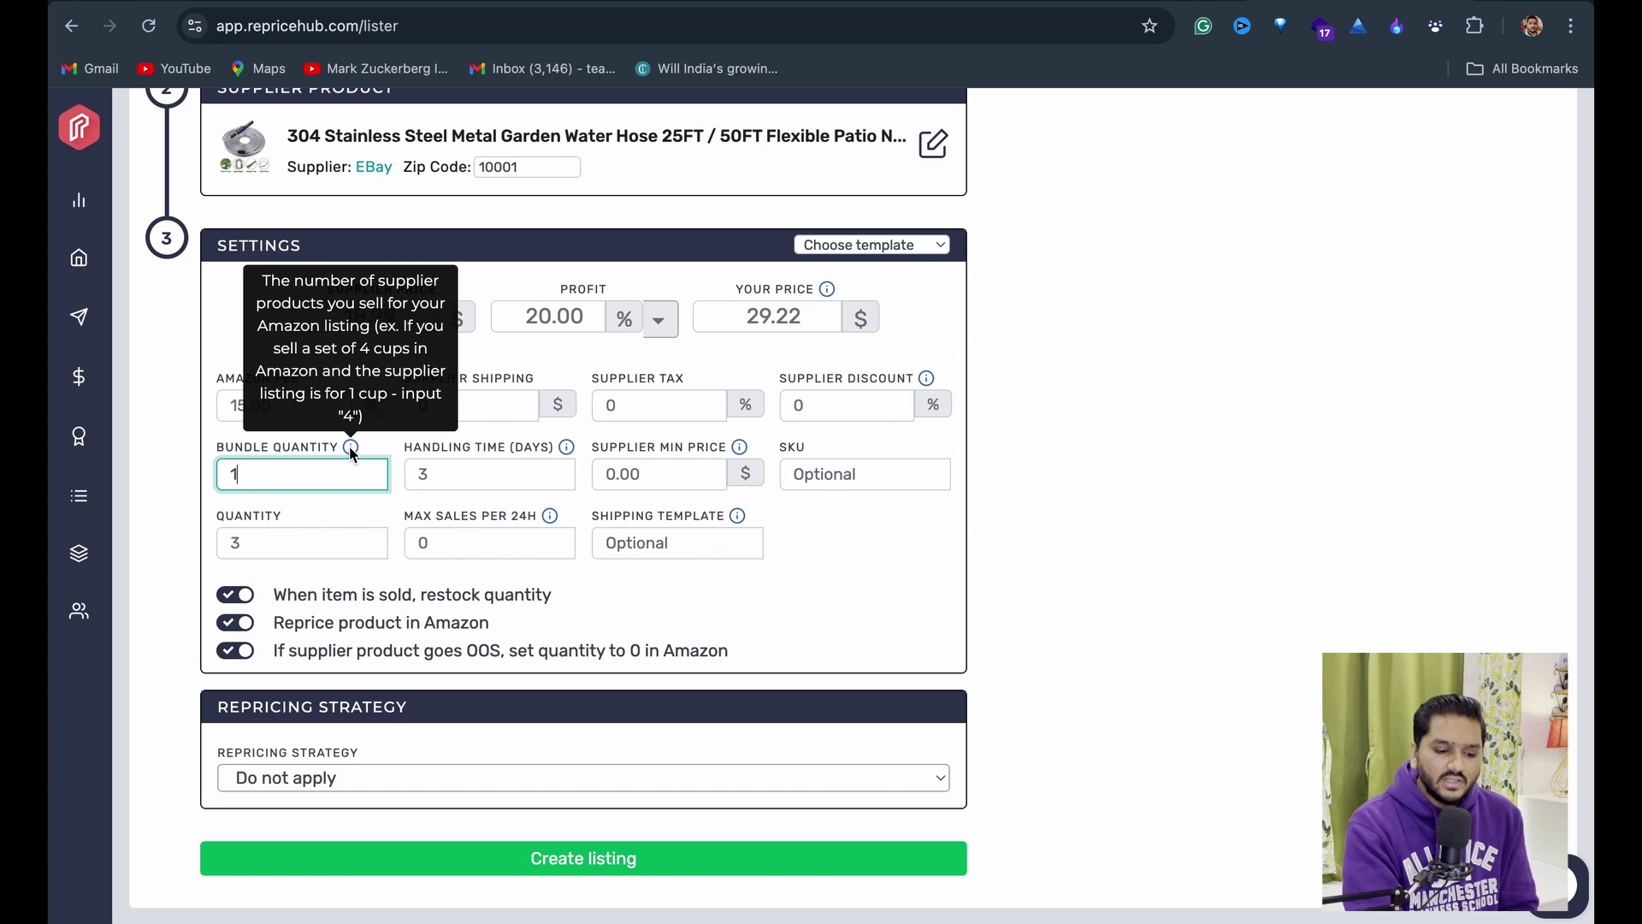
pyautogui.press('Tab')
pyautogui.write('10')
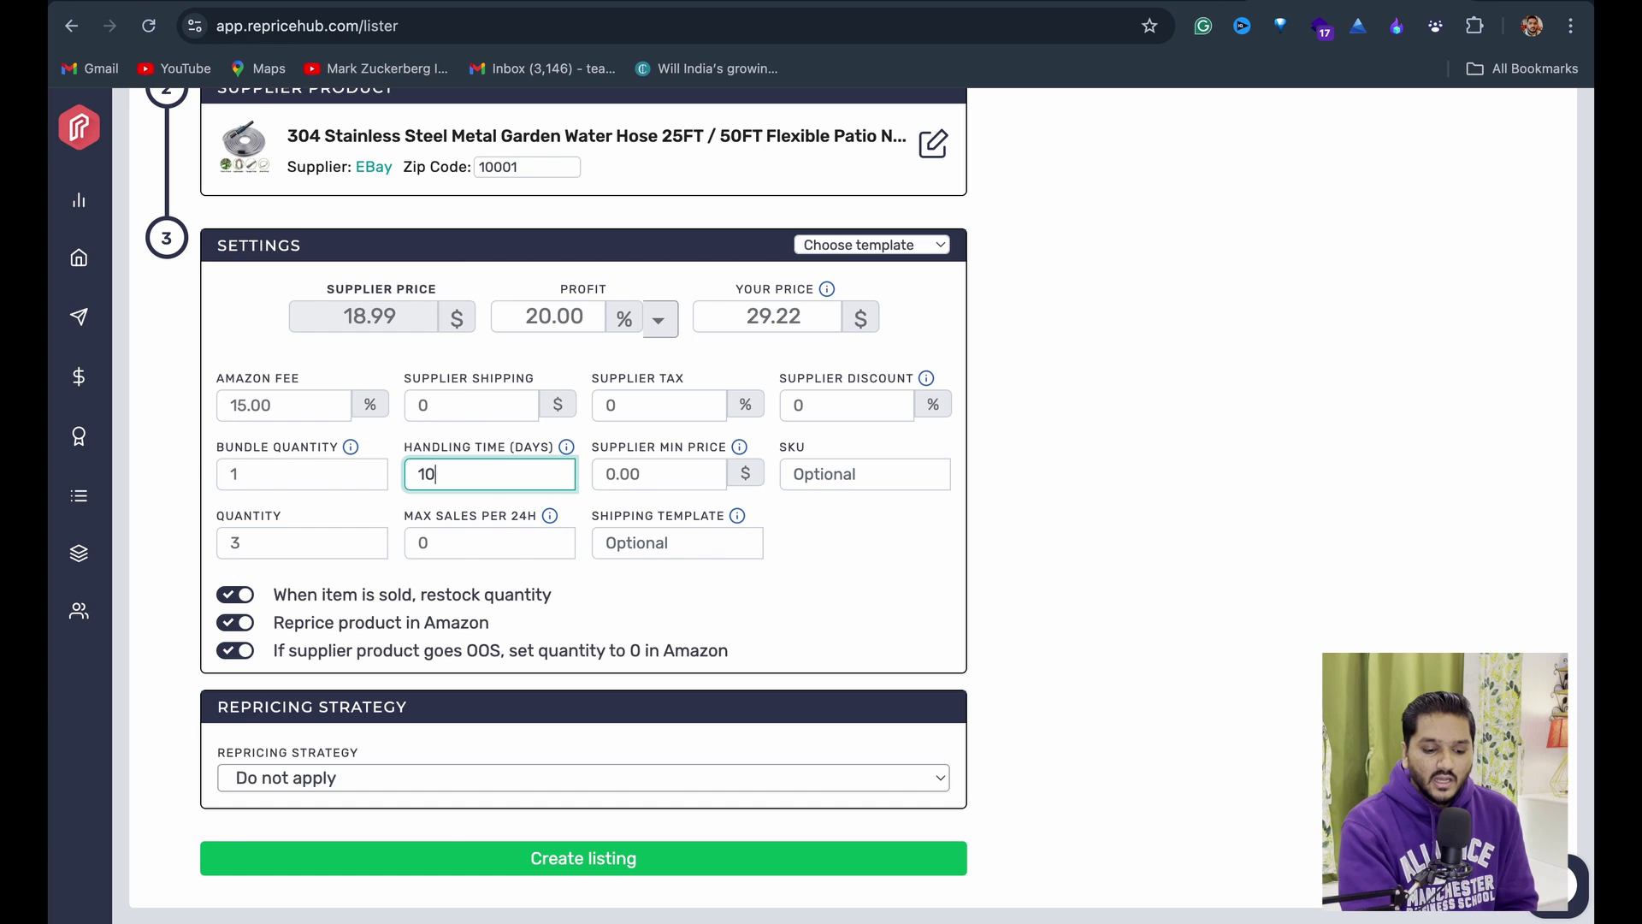
pyautogui.click(799, 593)
# Set the SKU to 001 and check the quantity and the explanation of max sales per 24h.
pyautogui.click(833, 474)
pyautogui.write('00')
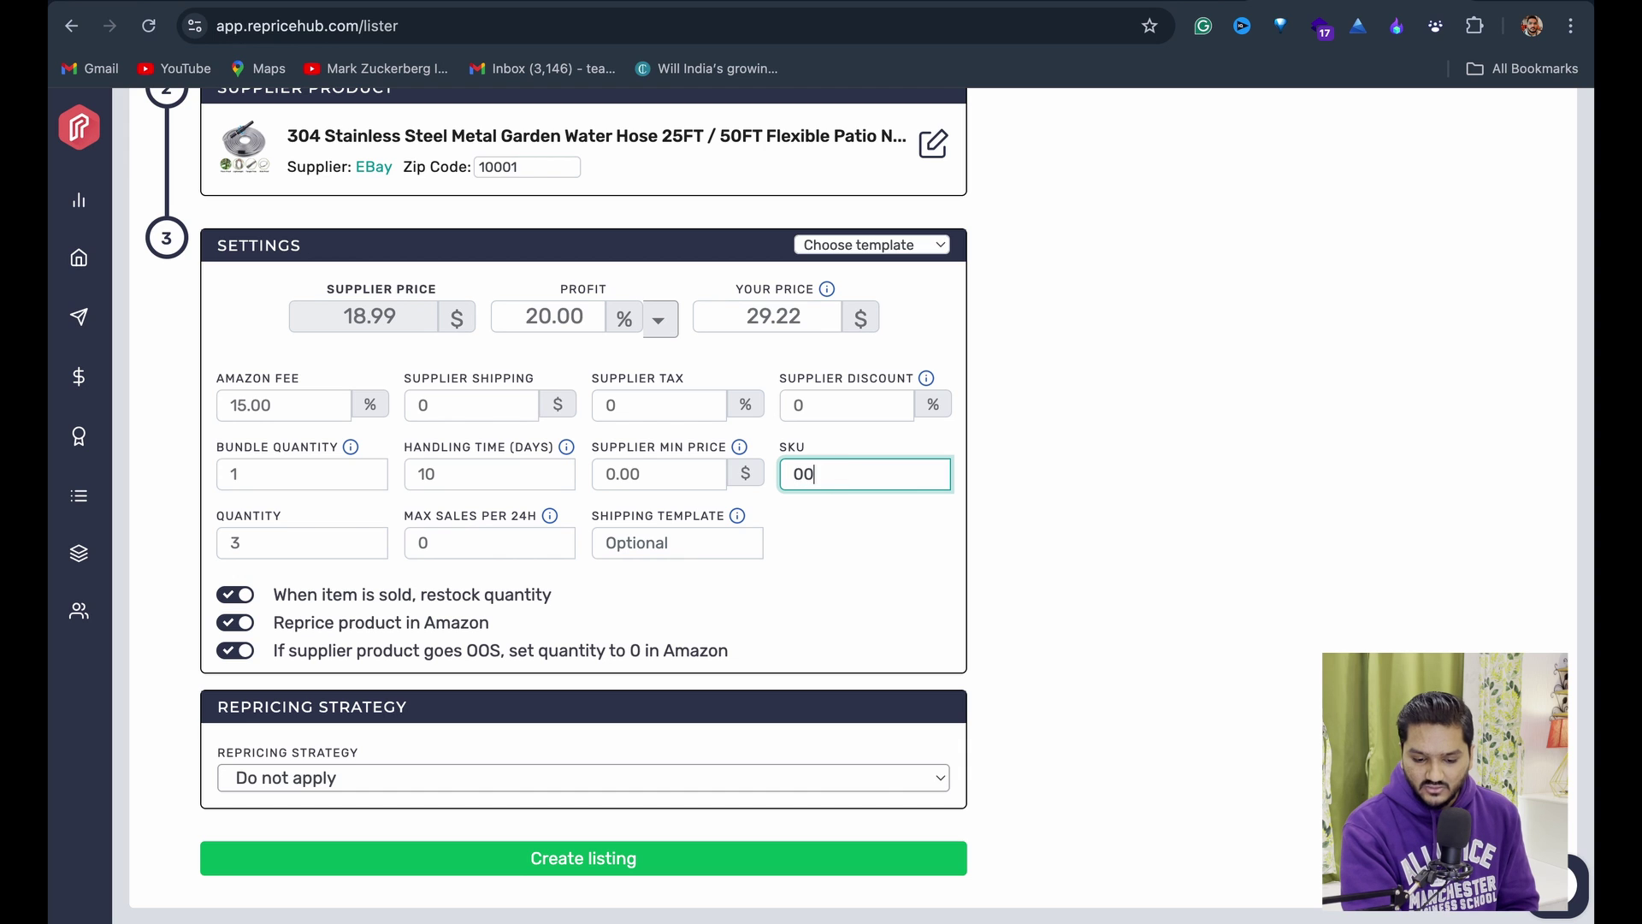
pyautogui.write('1')
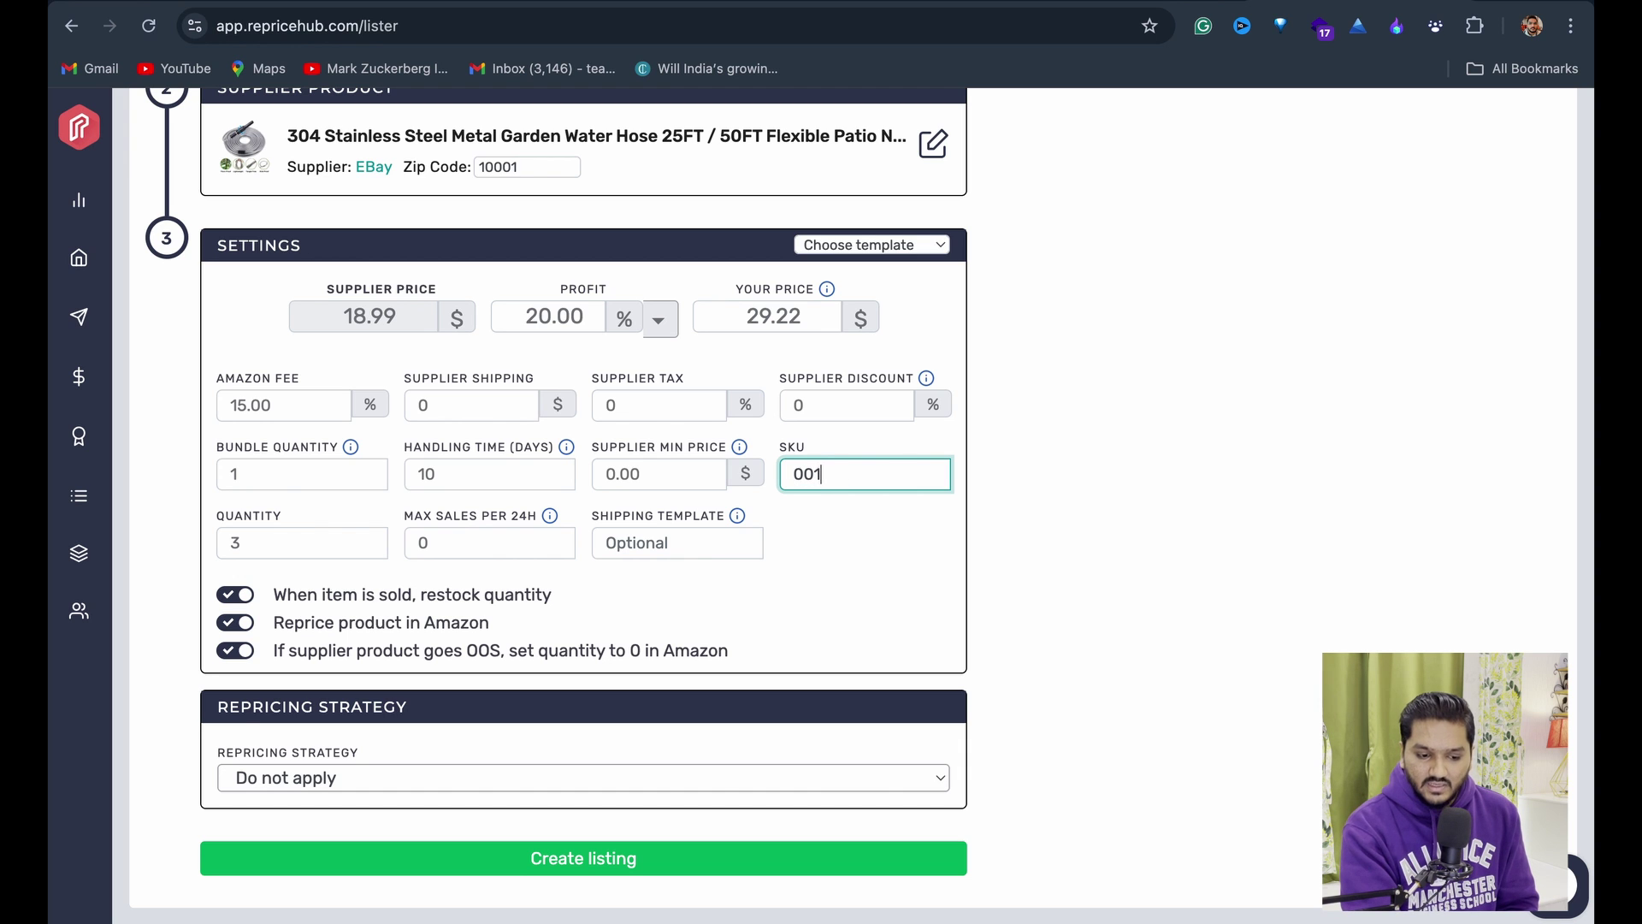
pyautogui.click(287, 541)
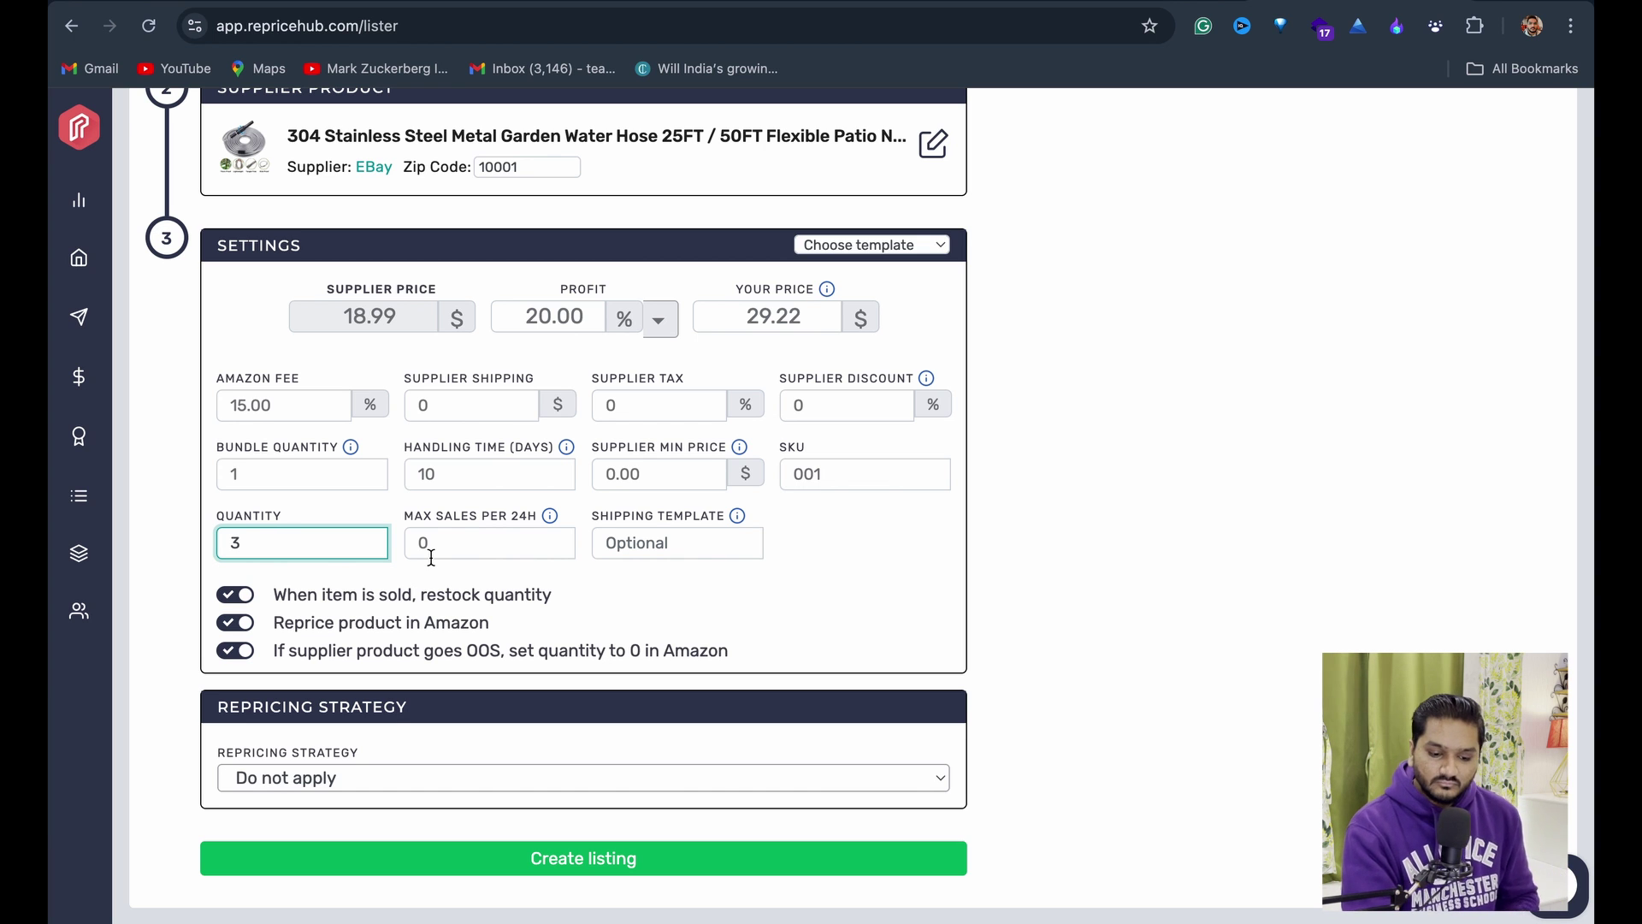
pyautogui.moveTo(550, 521)
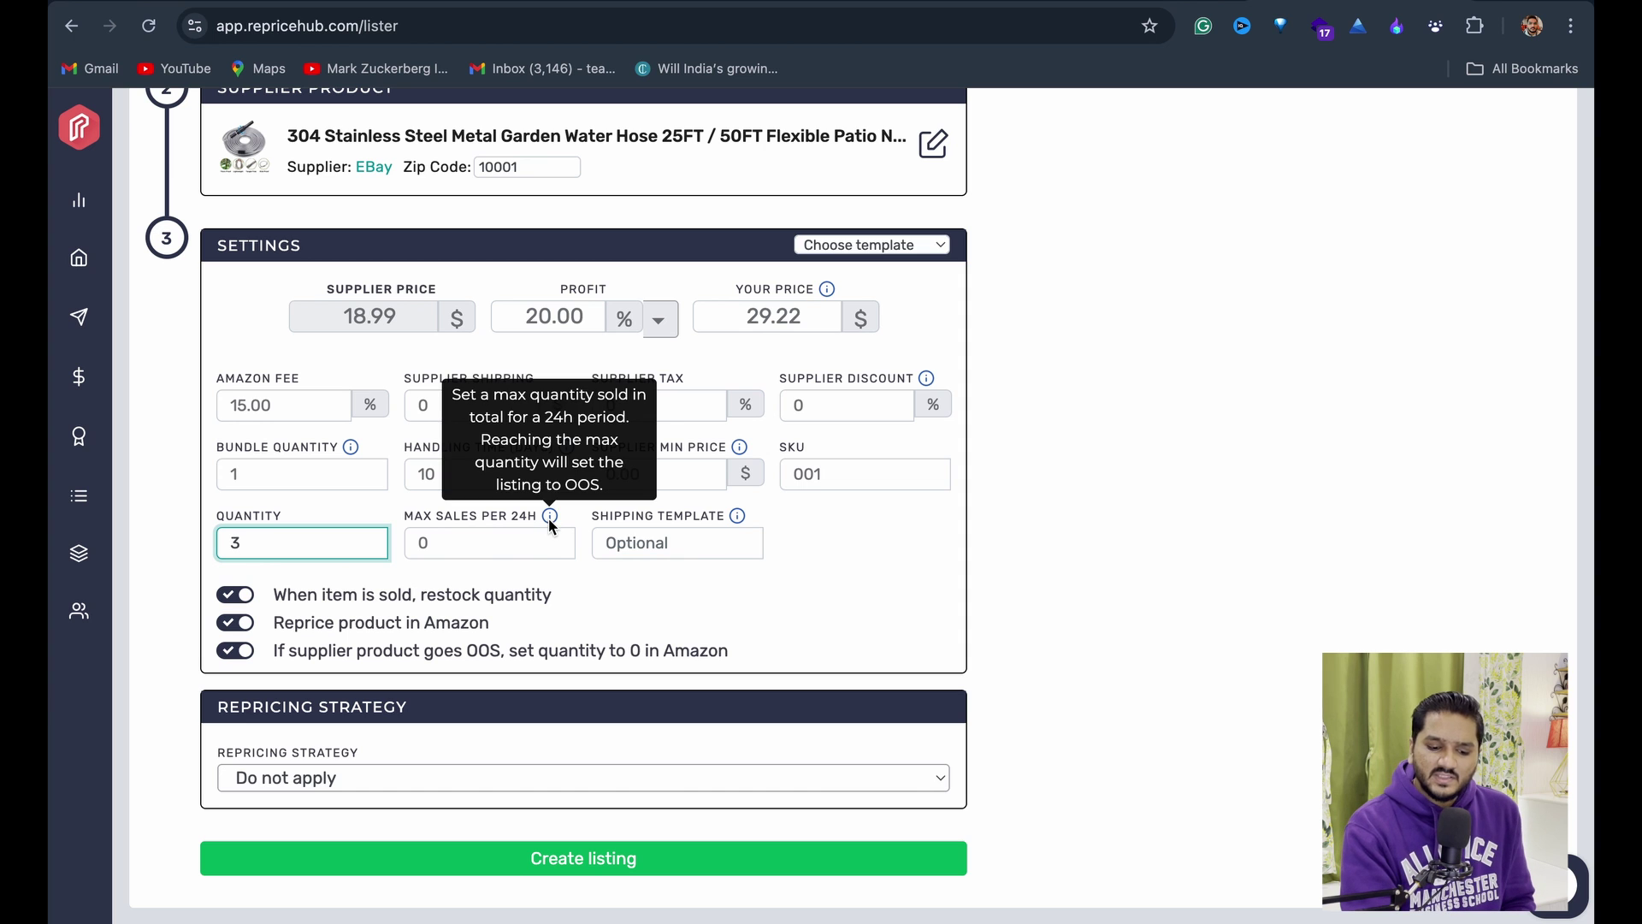
pyautogui.click(867, 561)
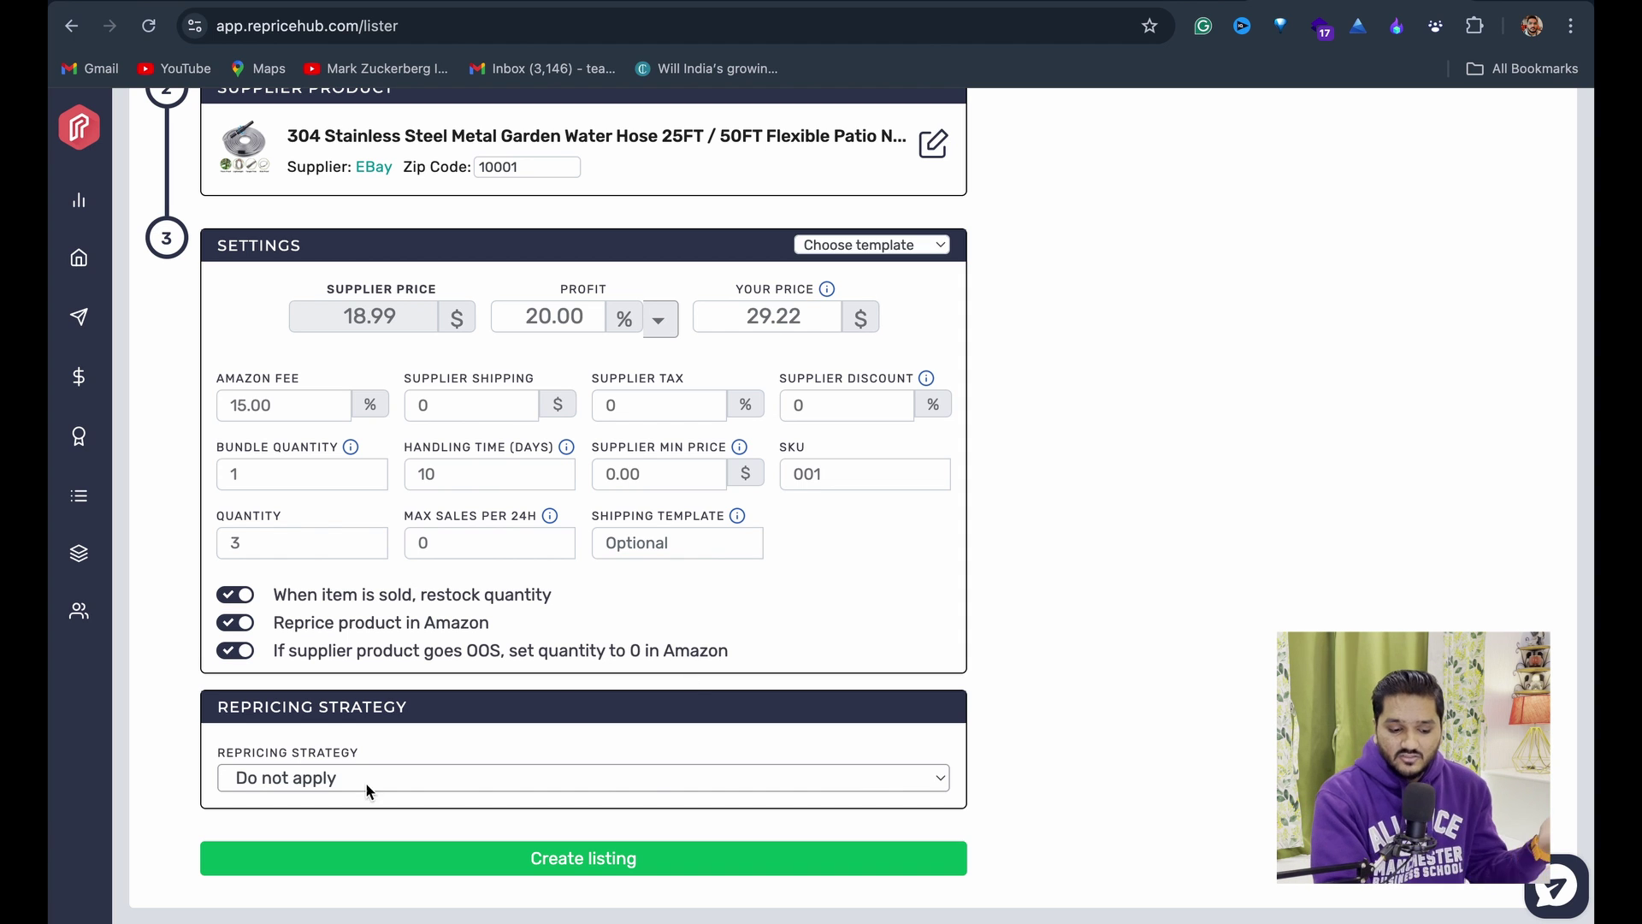
# Apply the "sids master selling plan" repricing strategy to the garden hose product and create the listing.
pyautogui.click(325, 782)
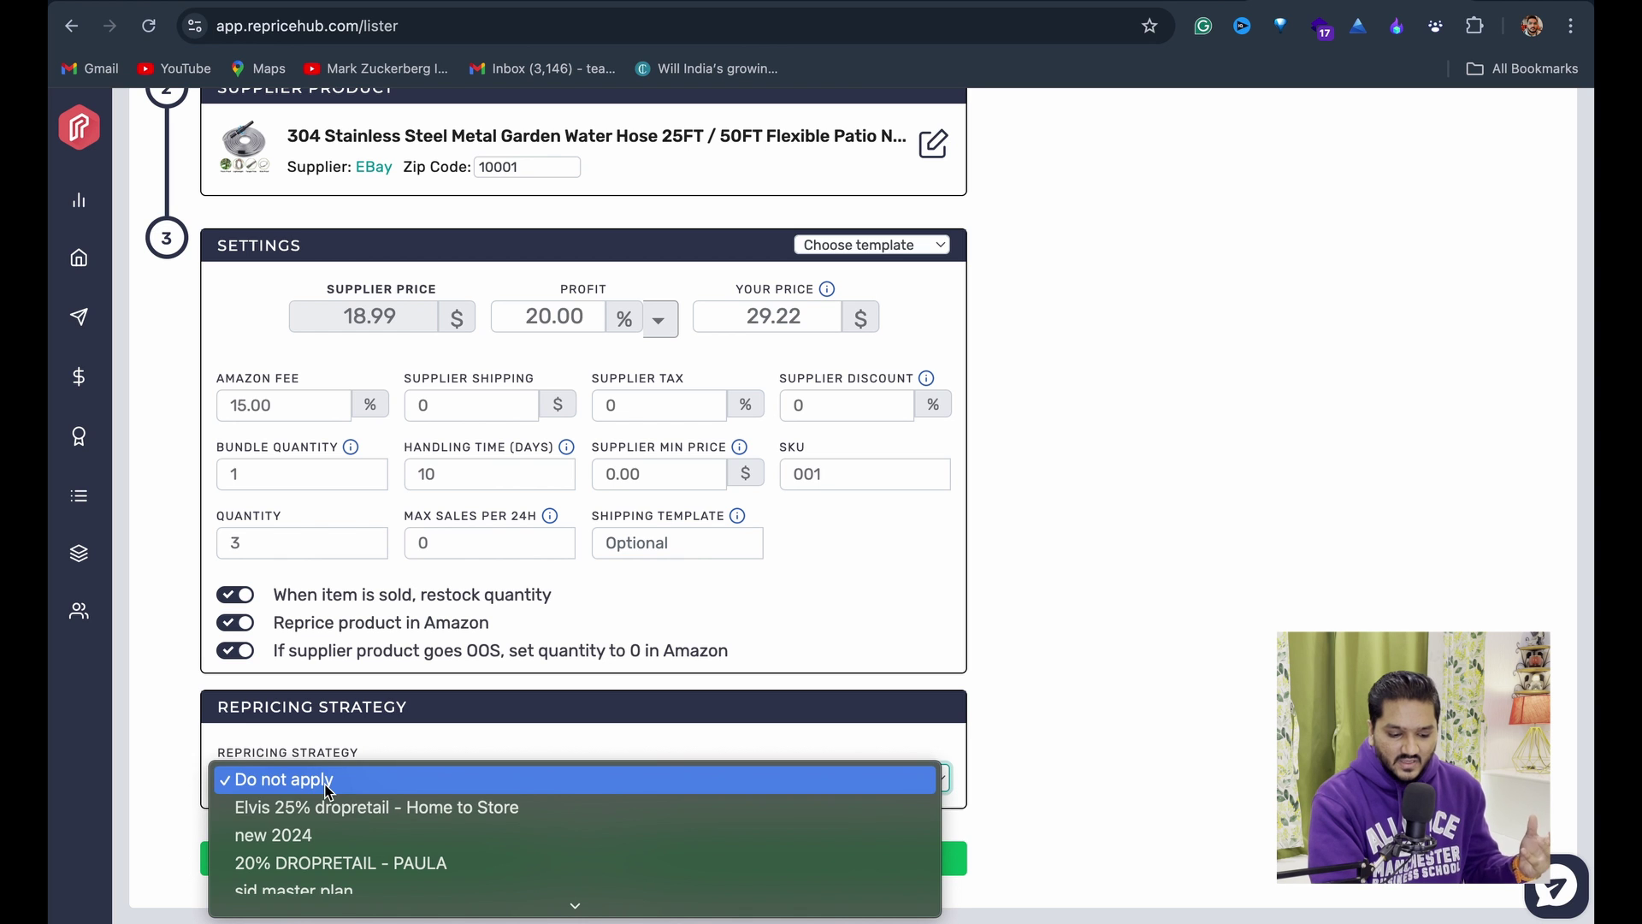
pyautogui.scroll(-2, 556, 870)
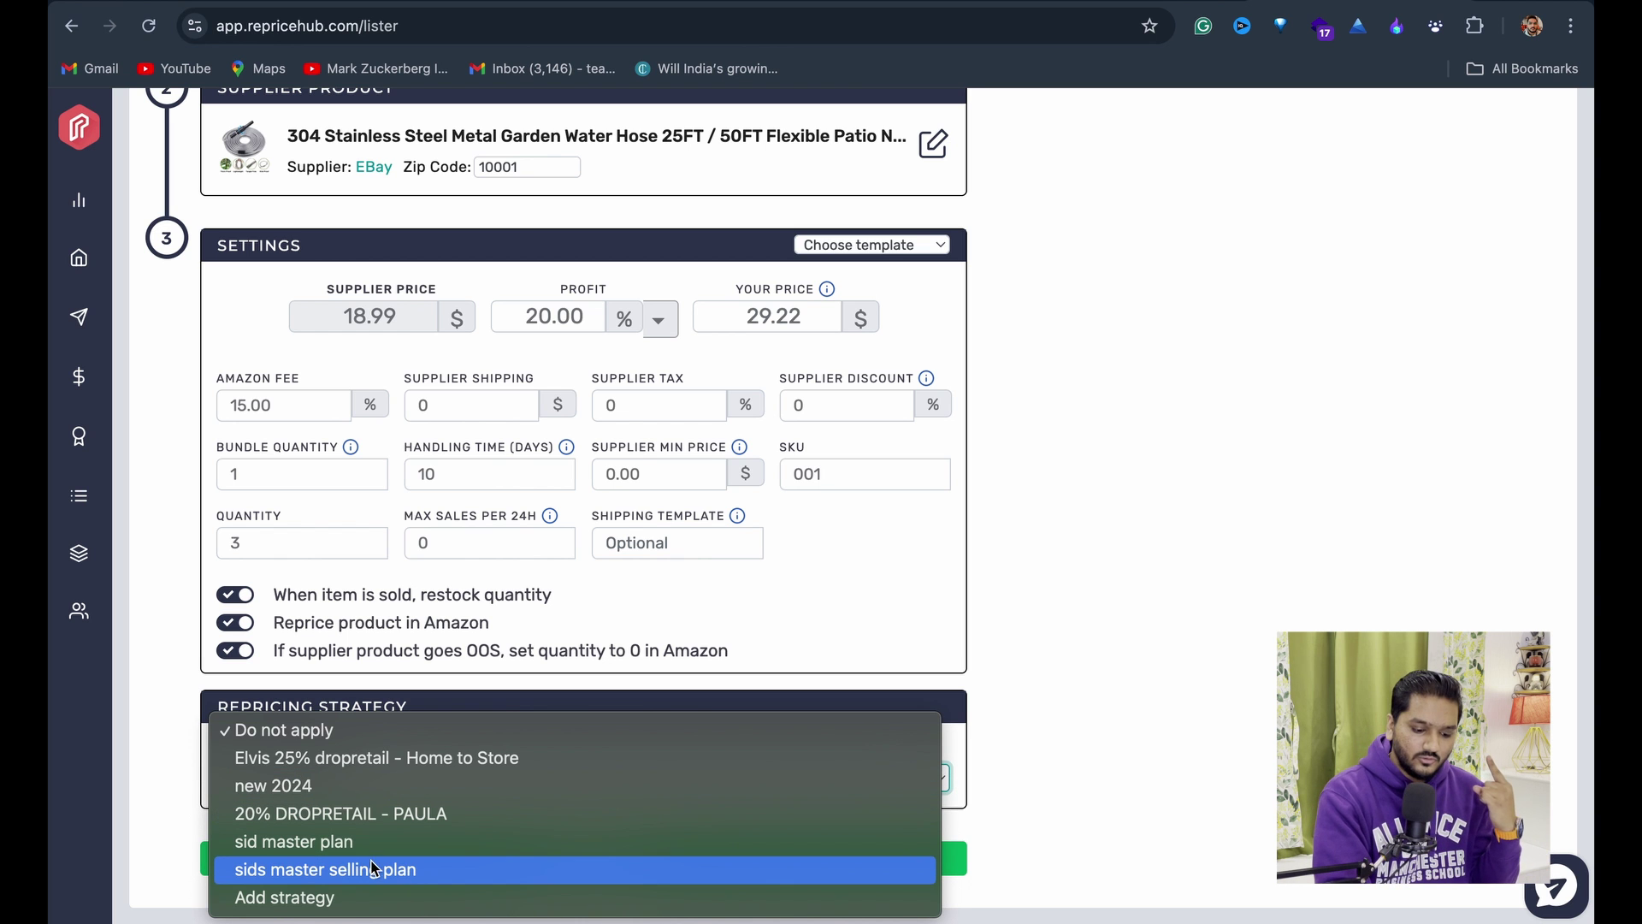
pyautogui.click(363, 870)
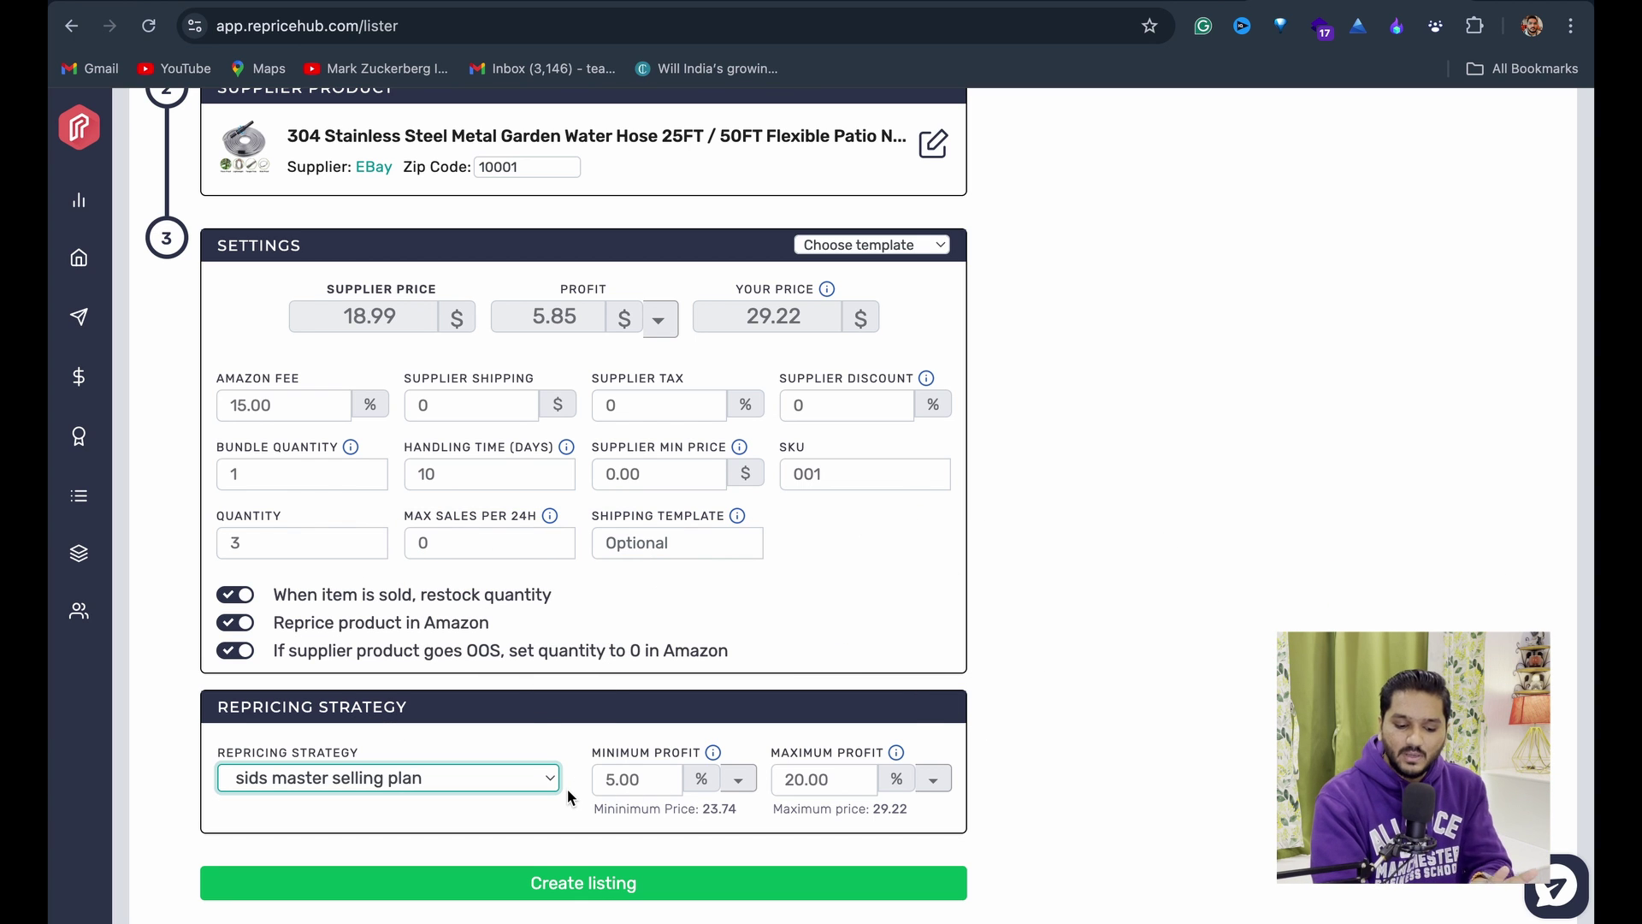
pyautogui.click(552, 893)
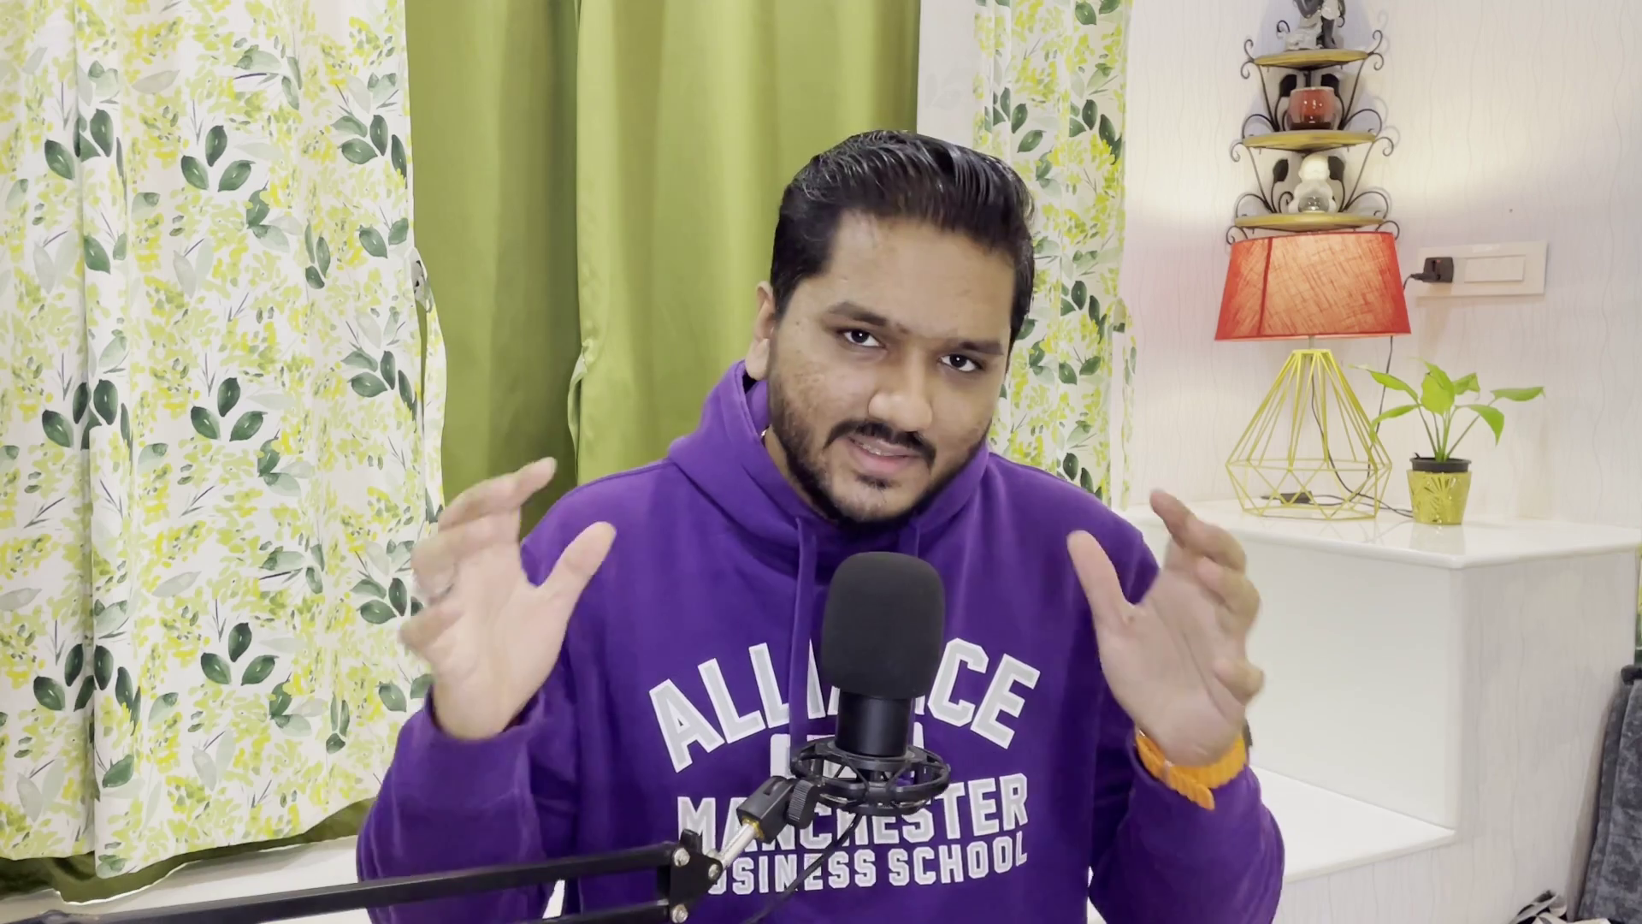